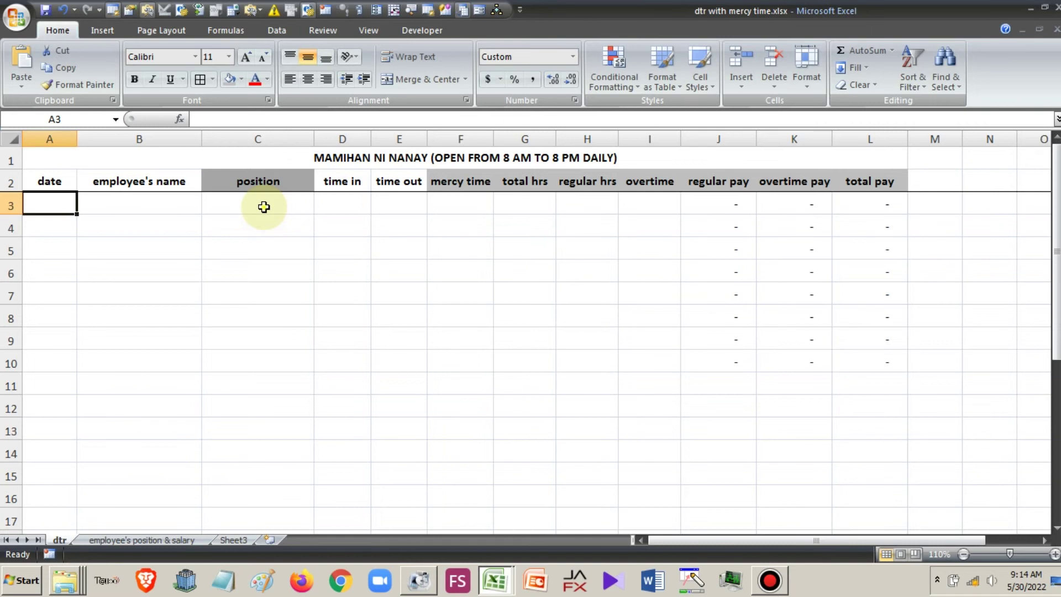
Examine the input cells and the position and mercy time formulas in row 3 of the dtr sheet
left_click(264, 207)
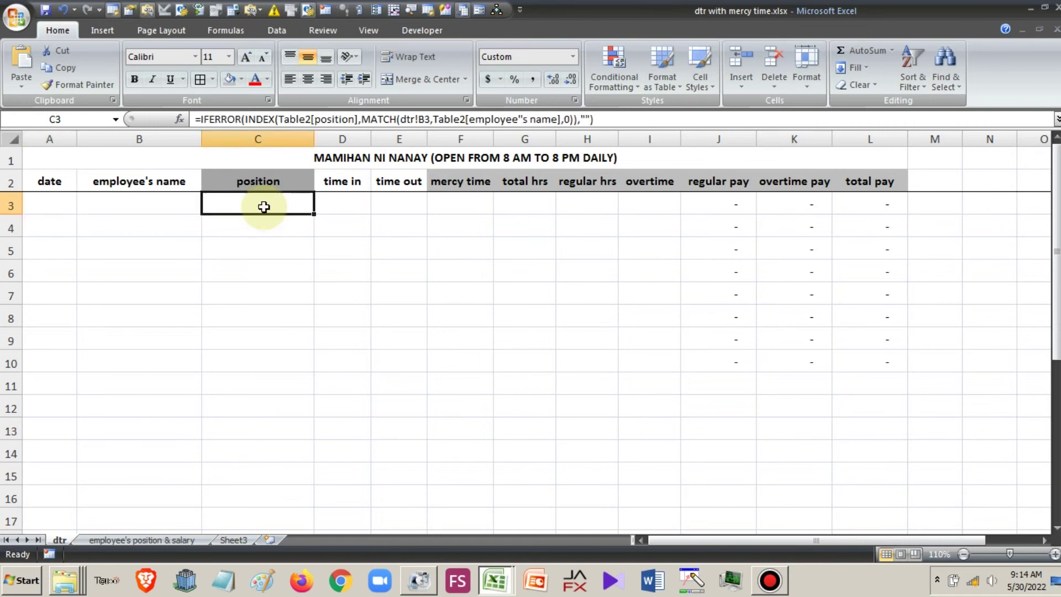
left_click(56, 206)
left_click(146, 203)
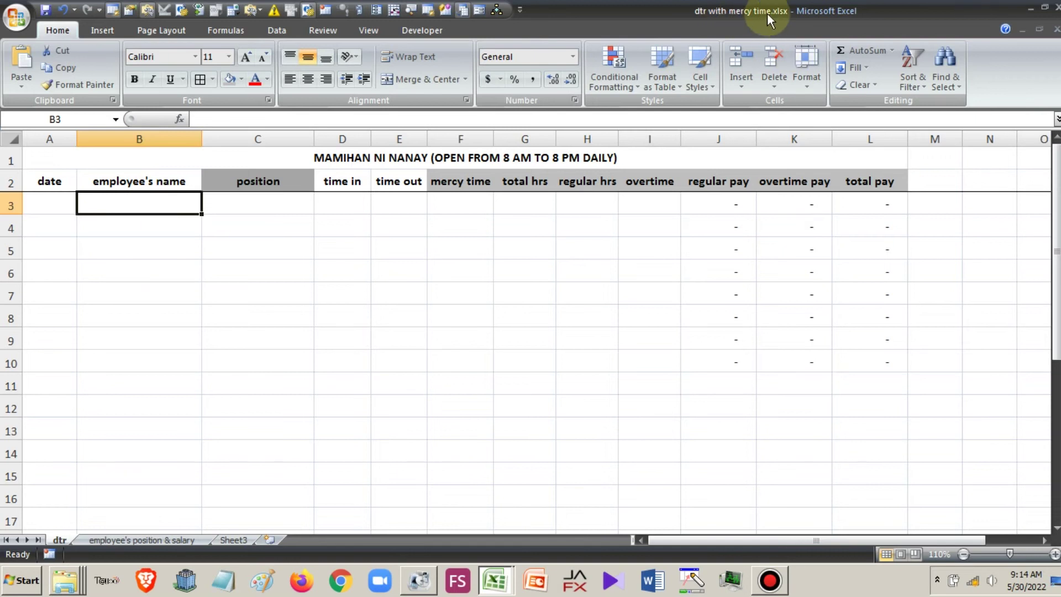
left_click(279, 209)
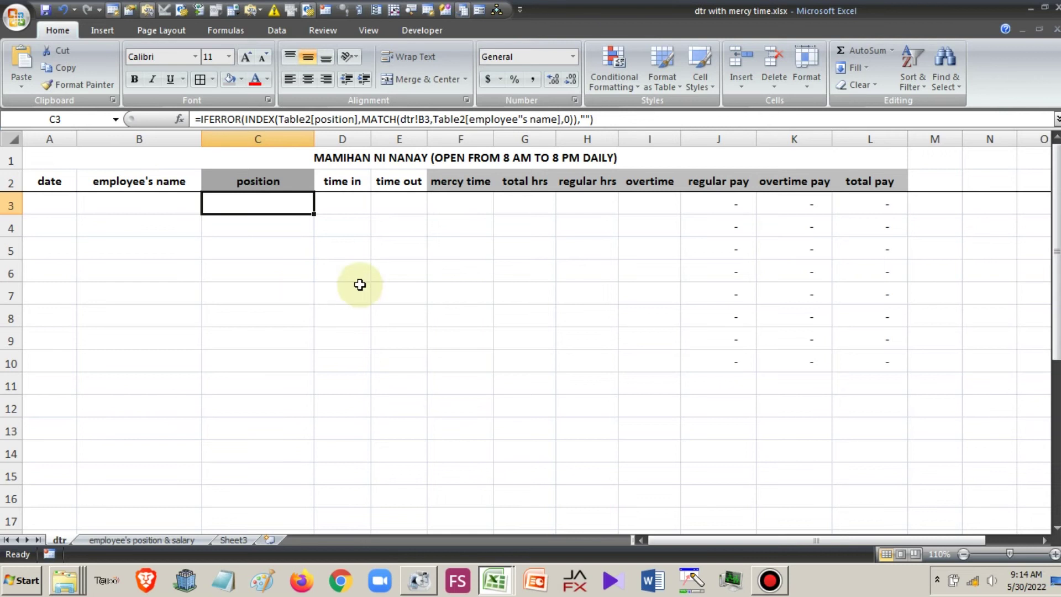
left_click(481, 206)
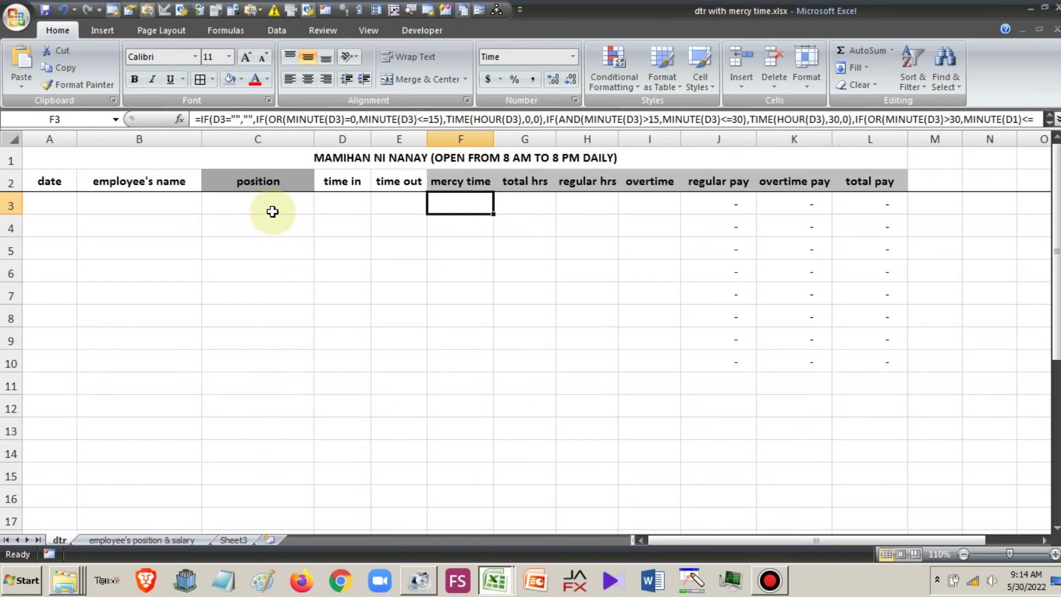
left_click(266, 203)
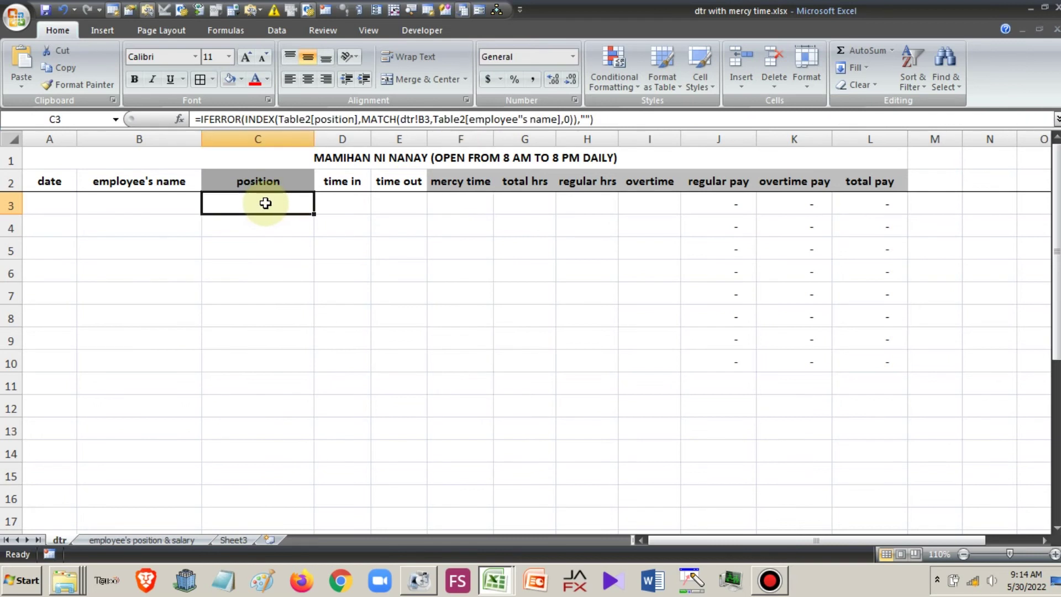
left_click(477, 203)
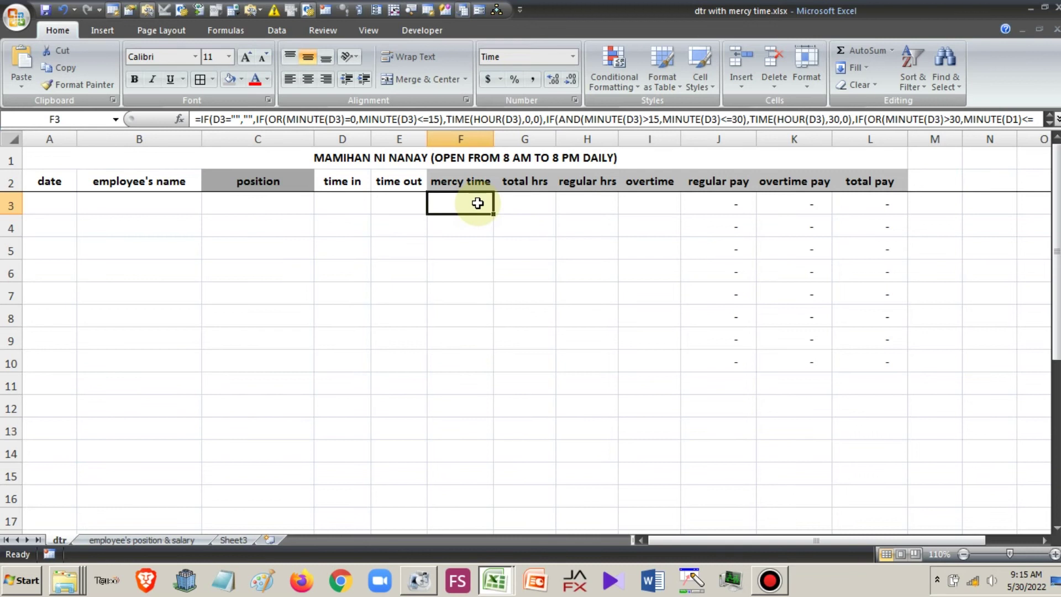
Enter sample time-in values of 9:15 am in D3 and 10:16 am in D4 to test the mercy time formula
left_click(344, 203)
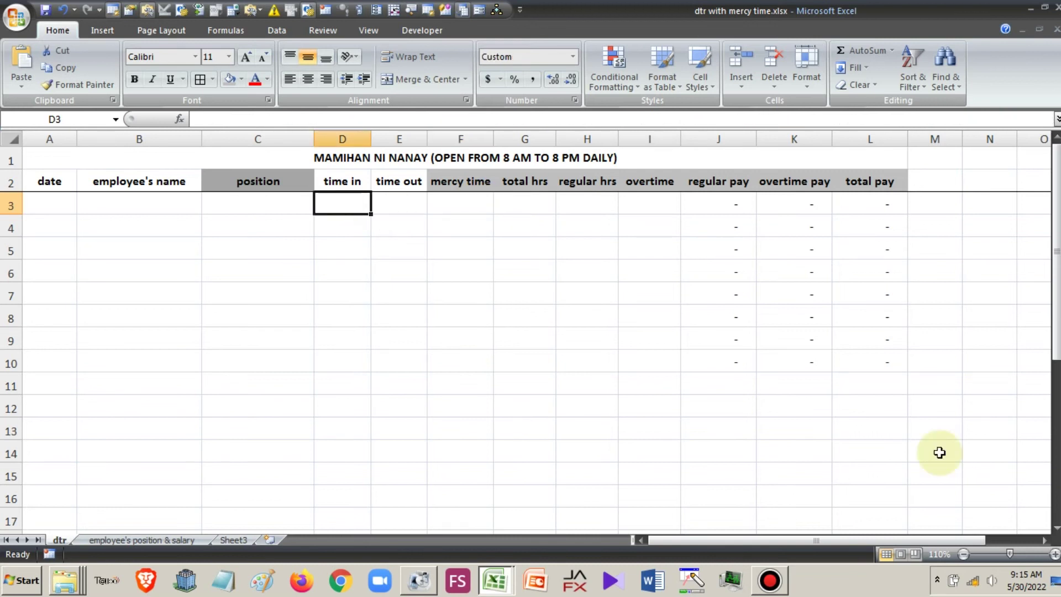
type("9")
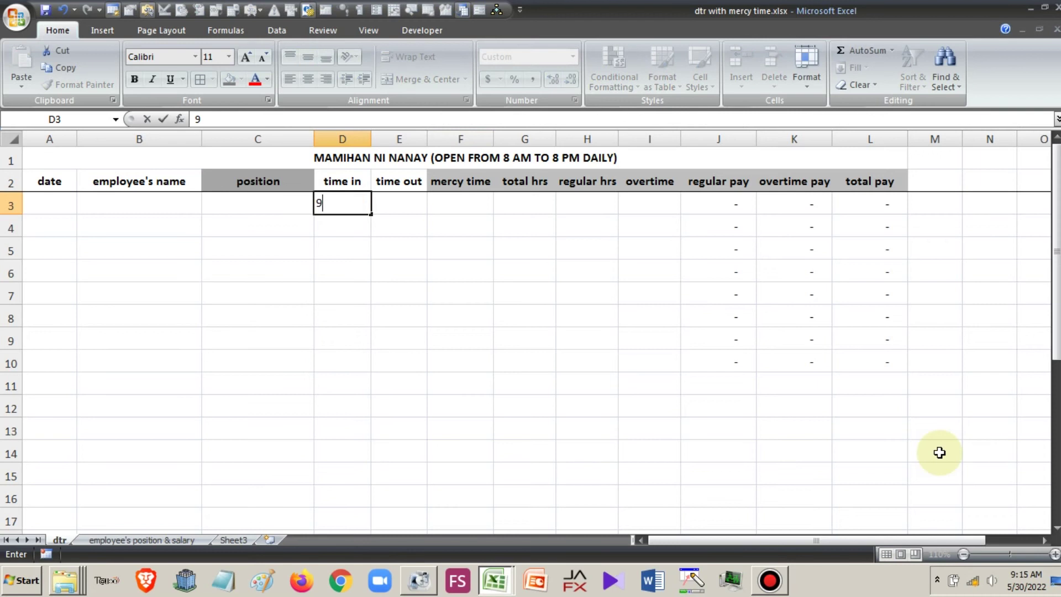
type(":15 am]\\")
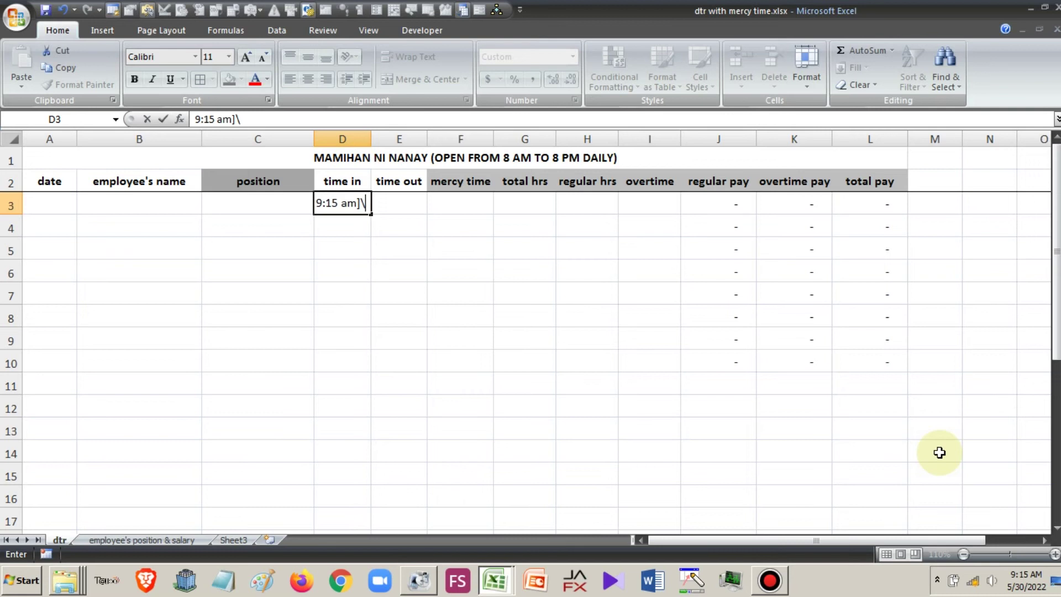
key("BackSpace")
key("BackSpace")
key("Return")
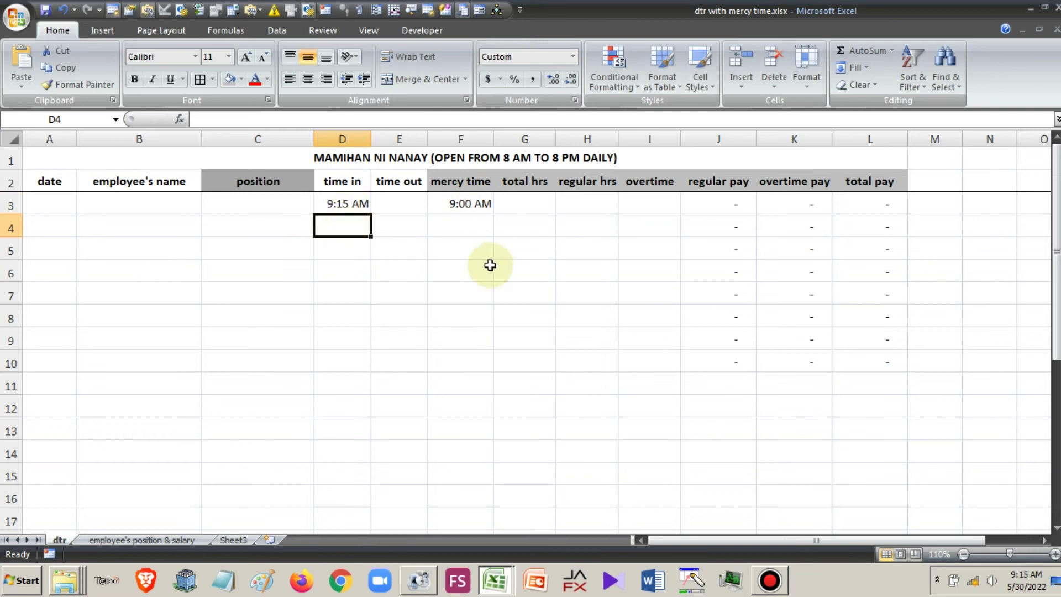
type("10:")
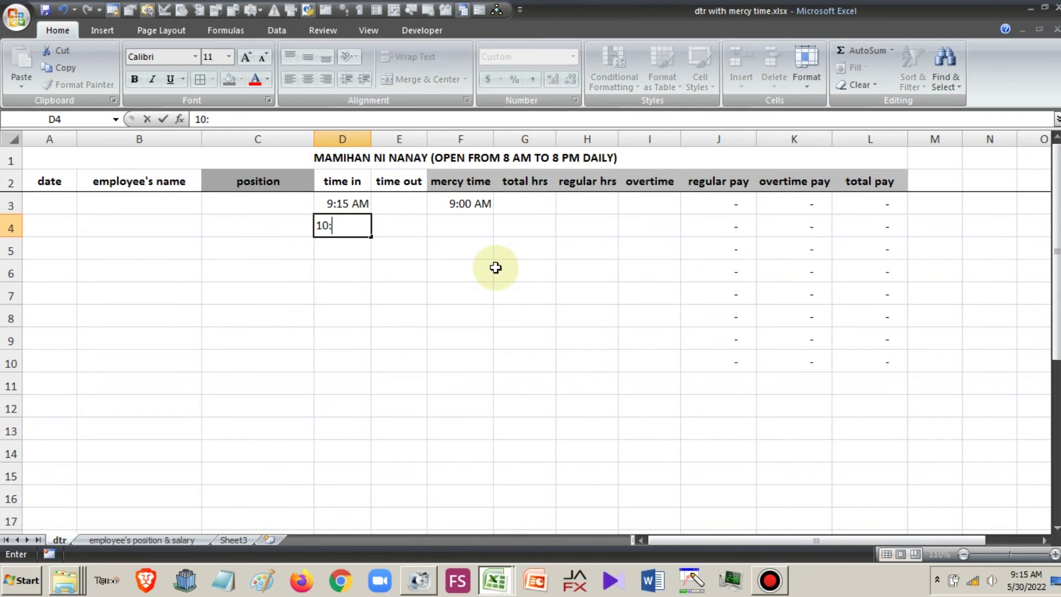
type("16 am")
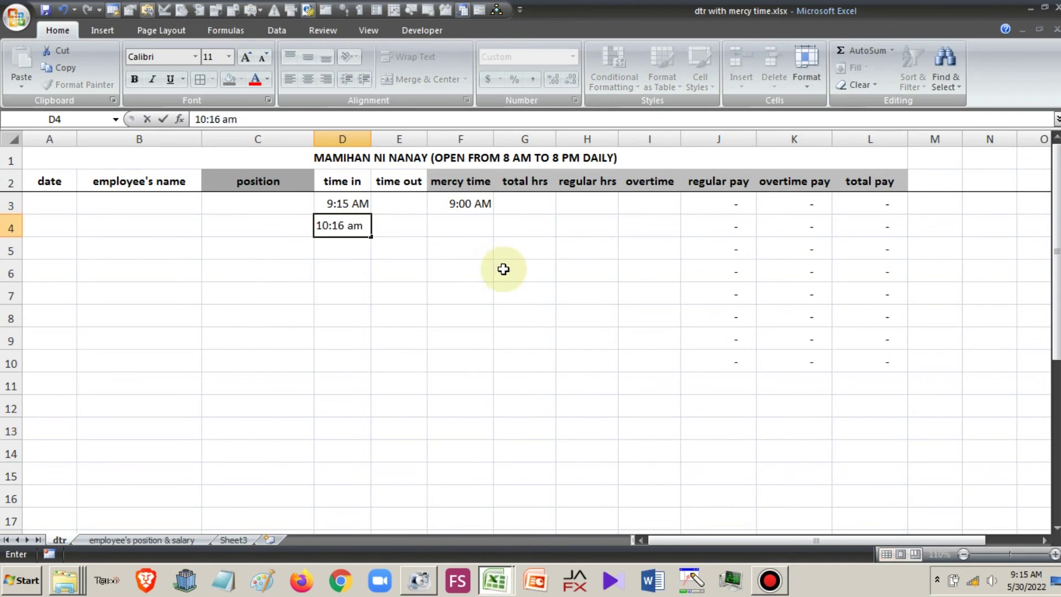
key("Return")
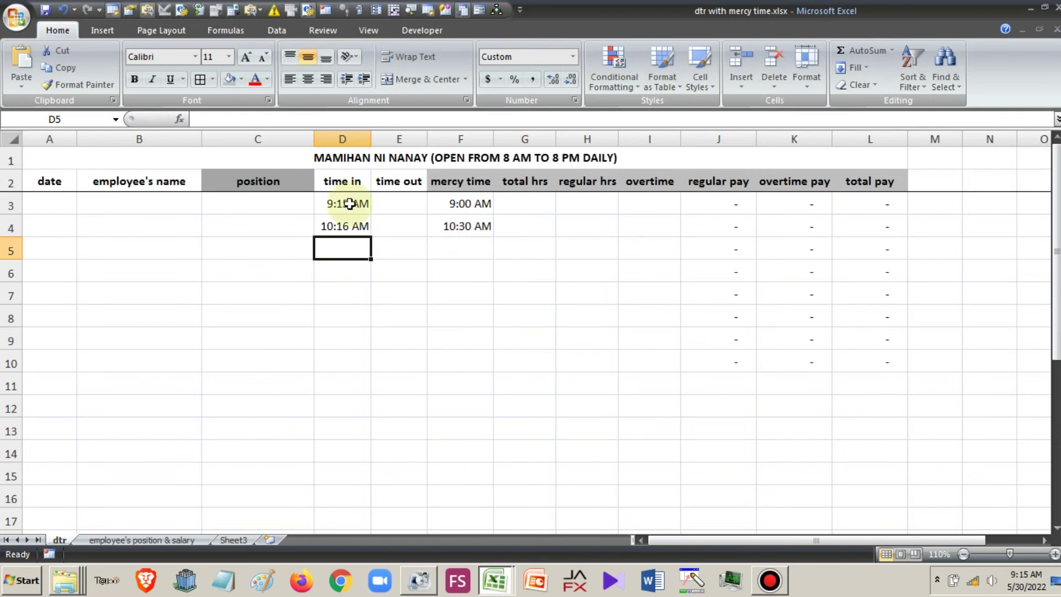
Clear the sample time-in values from D3:D4
left_click_drag(341, 204, 367, 244)
key("Delete")
left_click(367, 363)
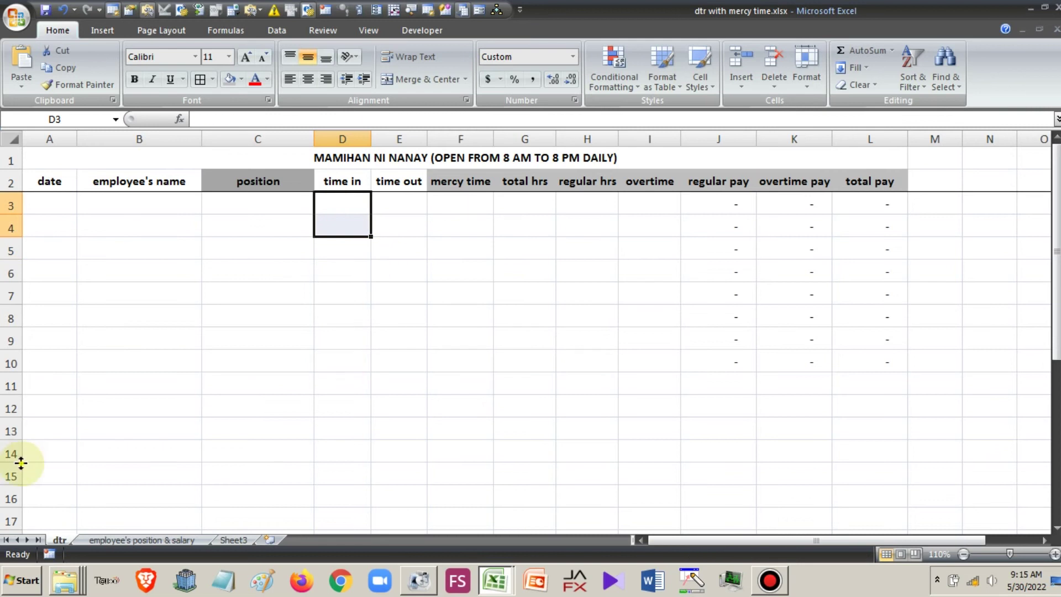
Open the employee's position & salary sheet and read the daily rate formula in I13 and working-days note in I14
left_click(155, 545)
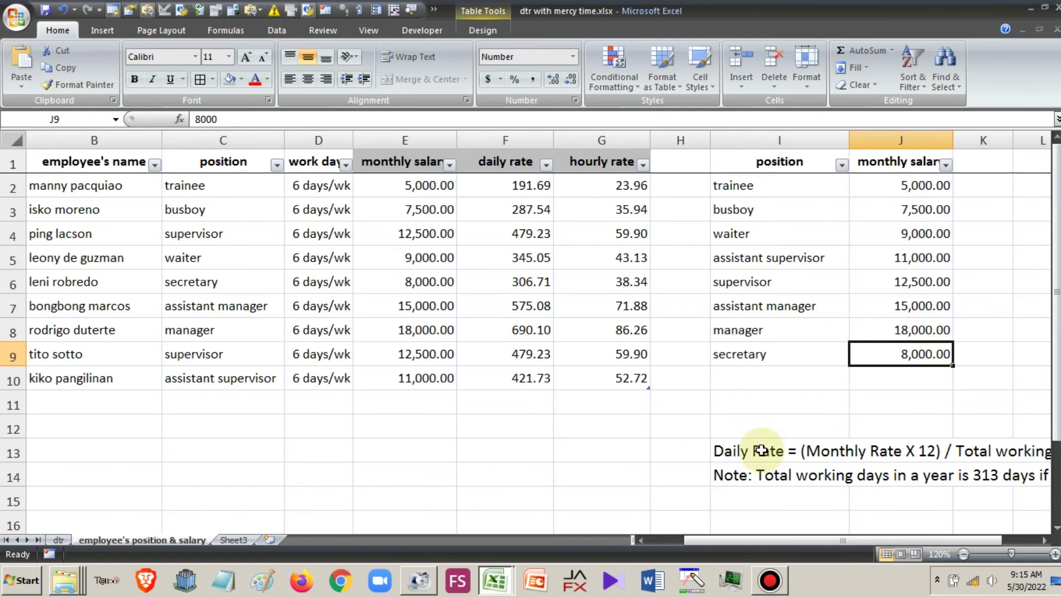
left_click(794, 477)
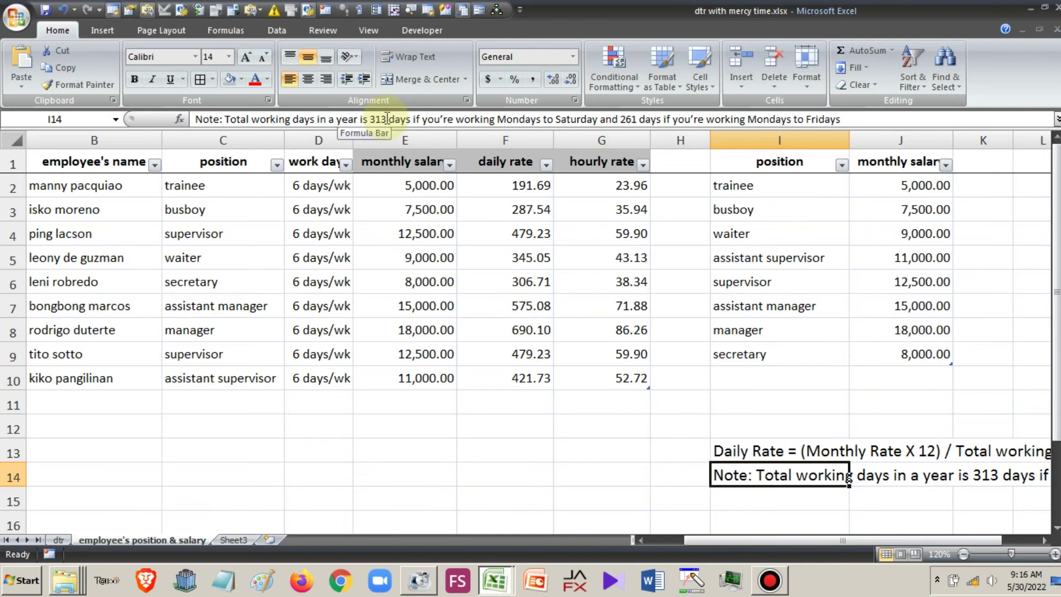
left_click(744, 449)
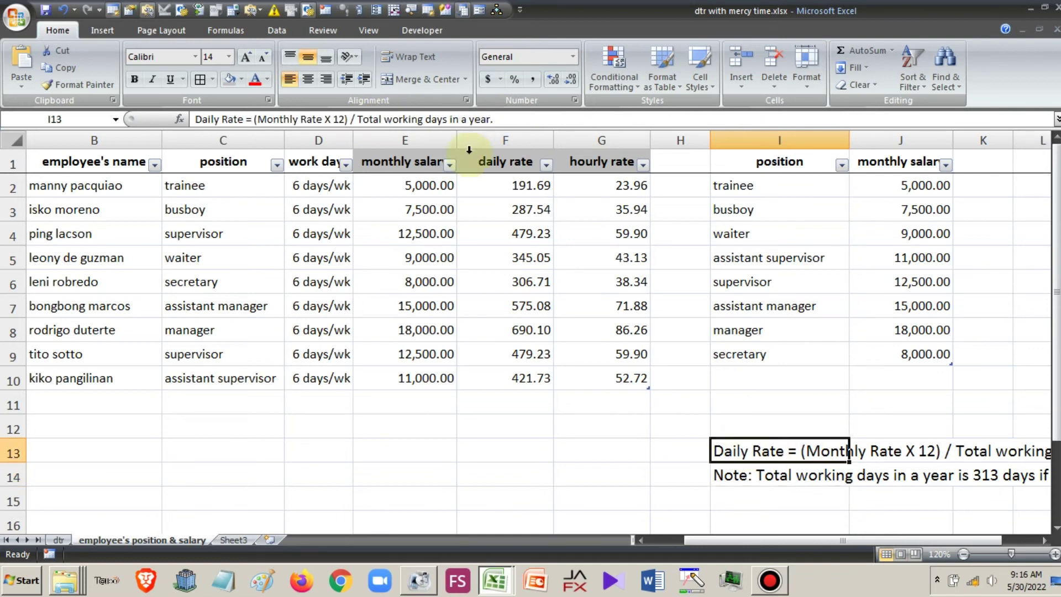
left_click(753, 469)
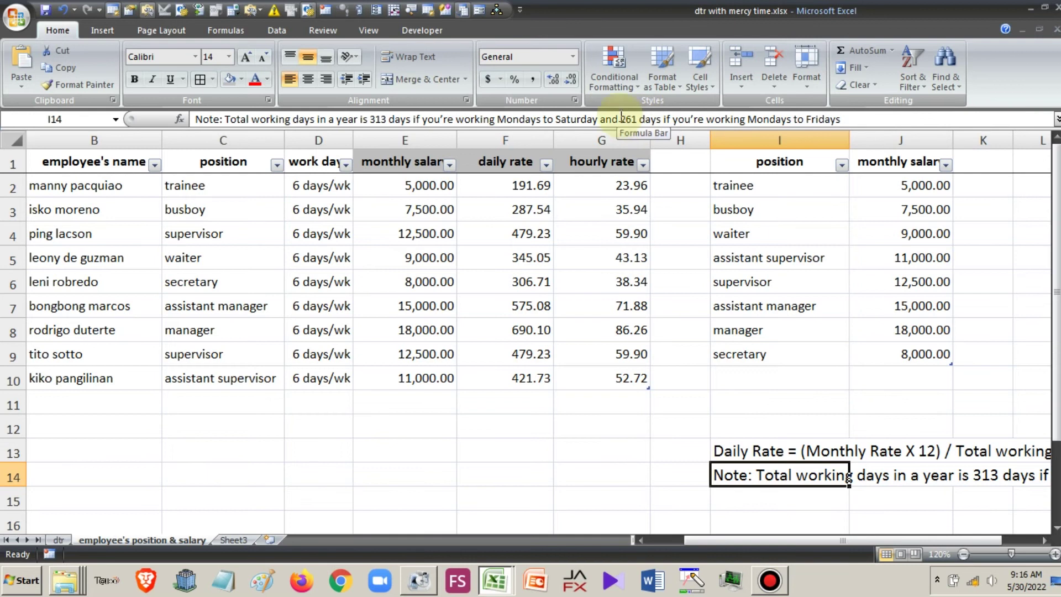
key("Up")
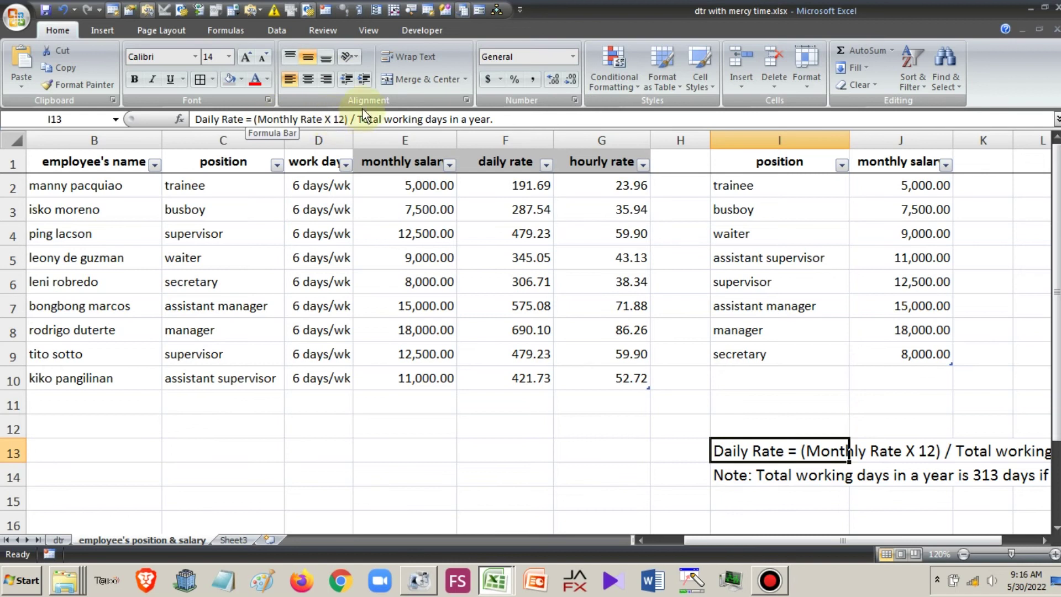
left_click(745, 475)
left_click(742, 454)
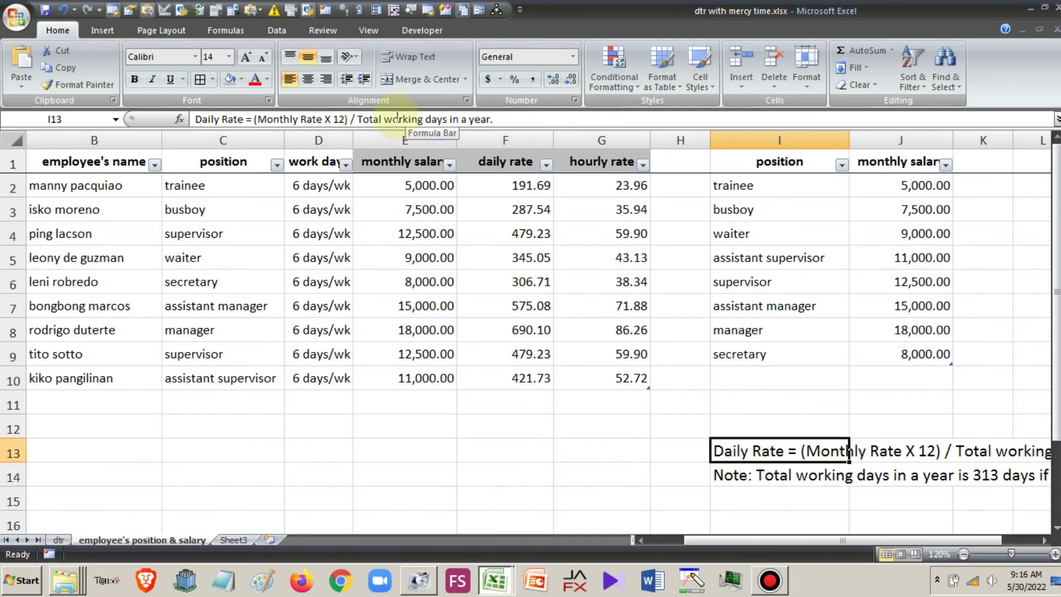
Inspect the monthly salary formula in E2 and evaluate the E2 reference inside the F2 daily rate formula without keeping the change
left_click(434, 188)
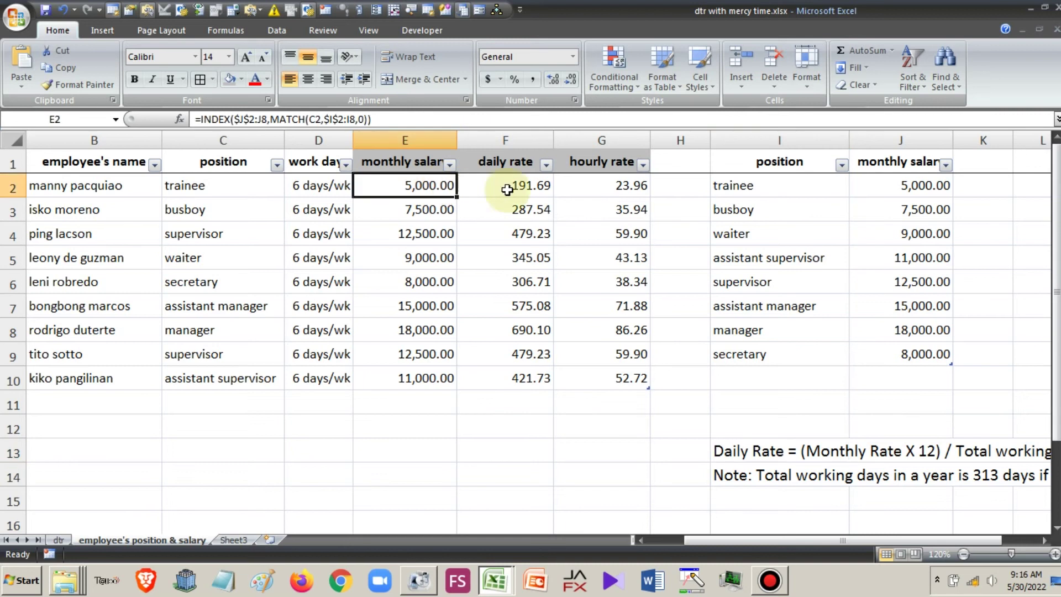
key("Right")
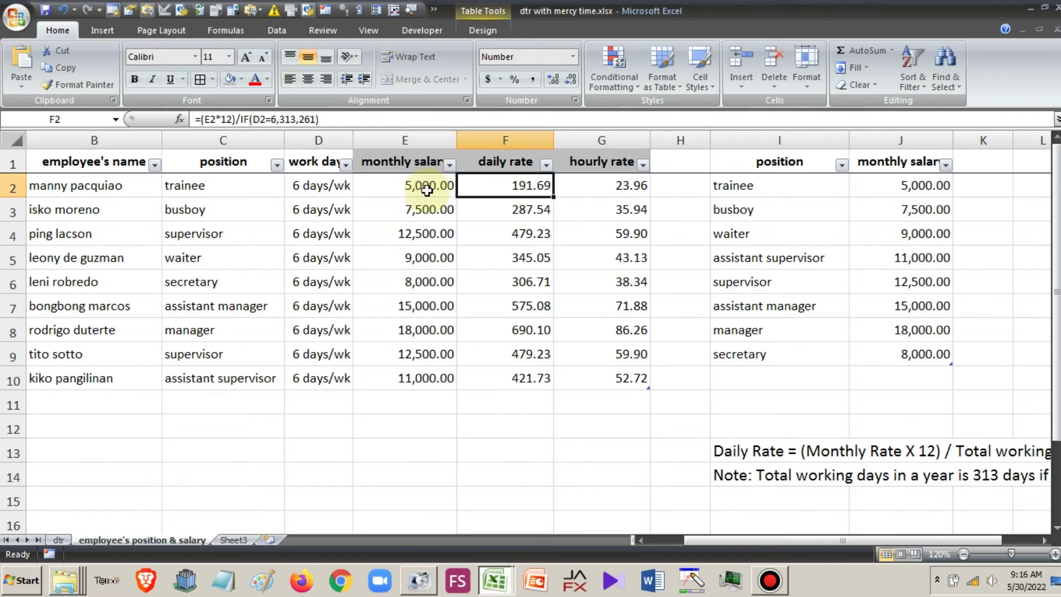
left_click(210, 119)
left_click_drag(217, 118, 216, 119)
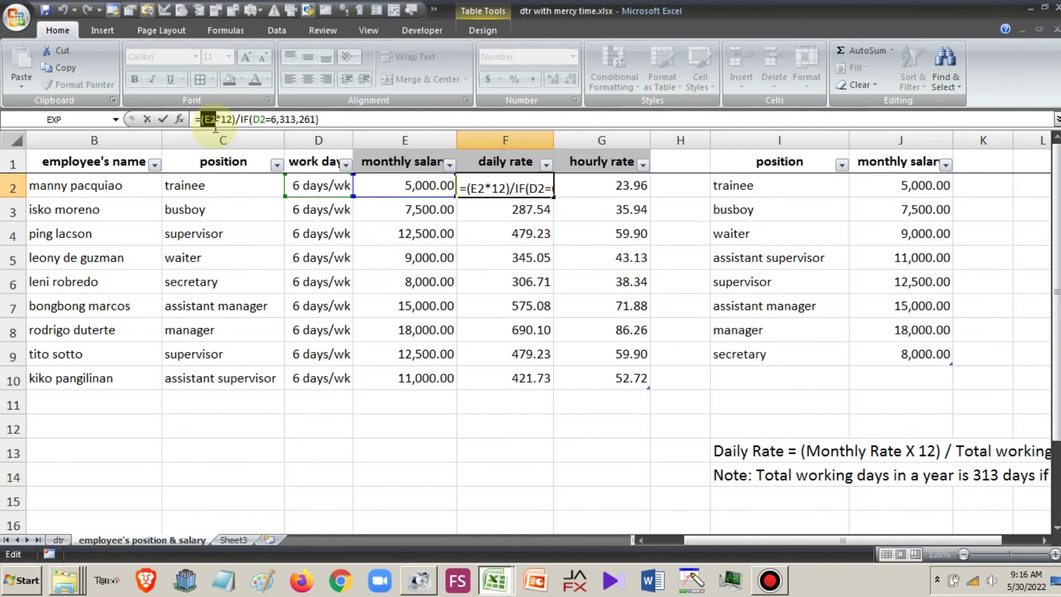
key("F9")
left_click(535, 322)
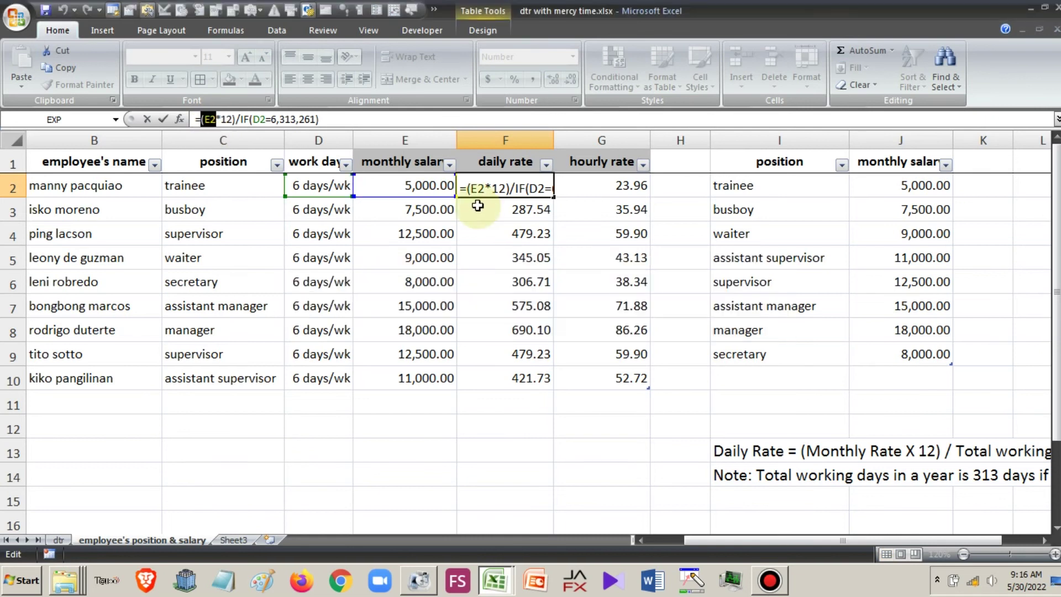
double_click(204, 120)
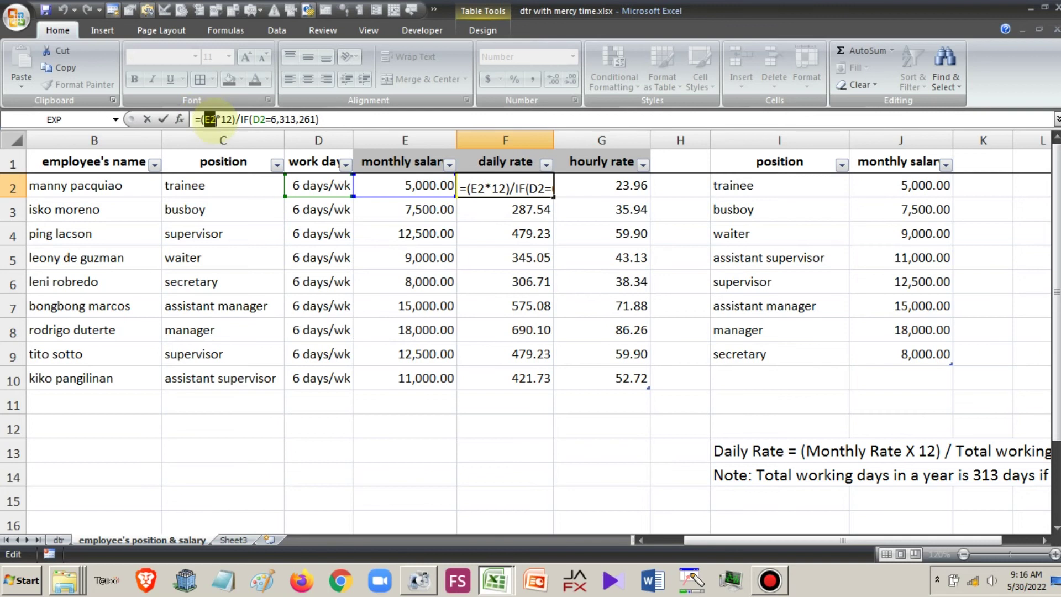
key("F9")
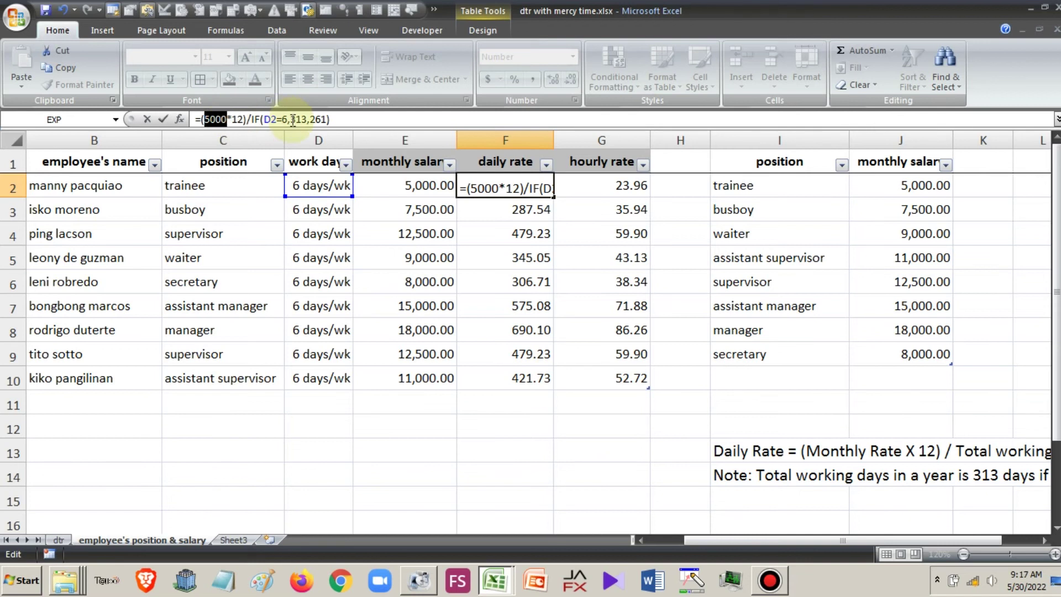
key("Return")
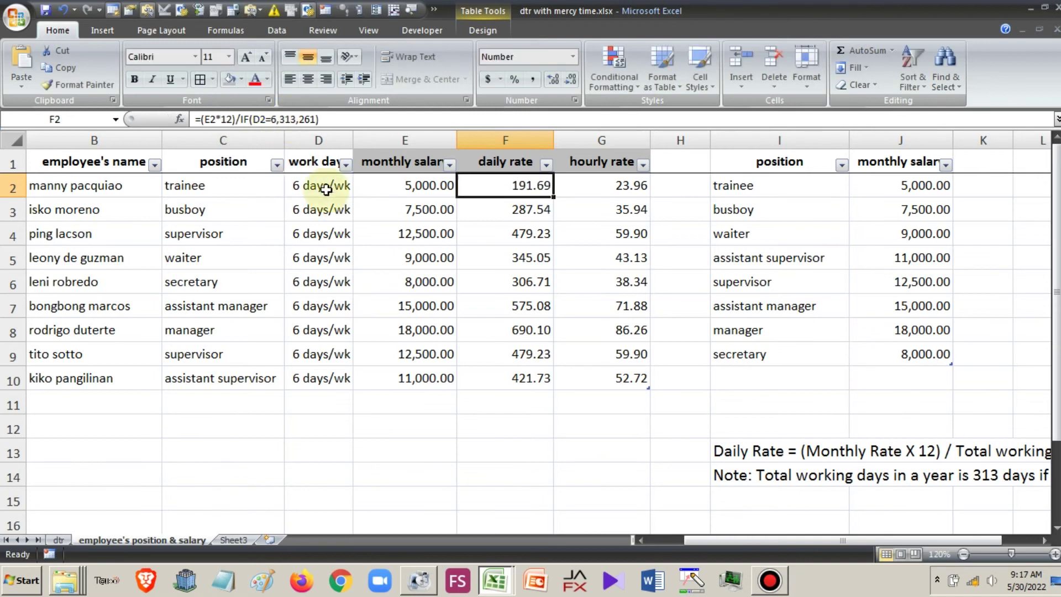
Check the work days value in D2 against the 313-day figure in the I14 note, leaving the note unedited
left_click(329, 188)
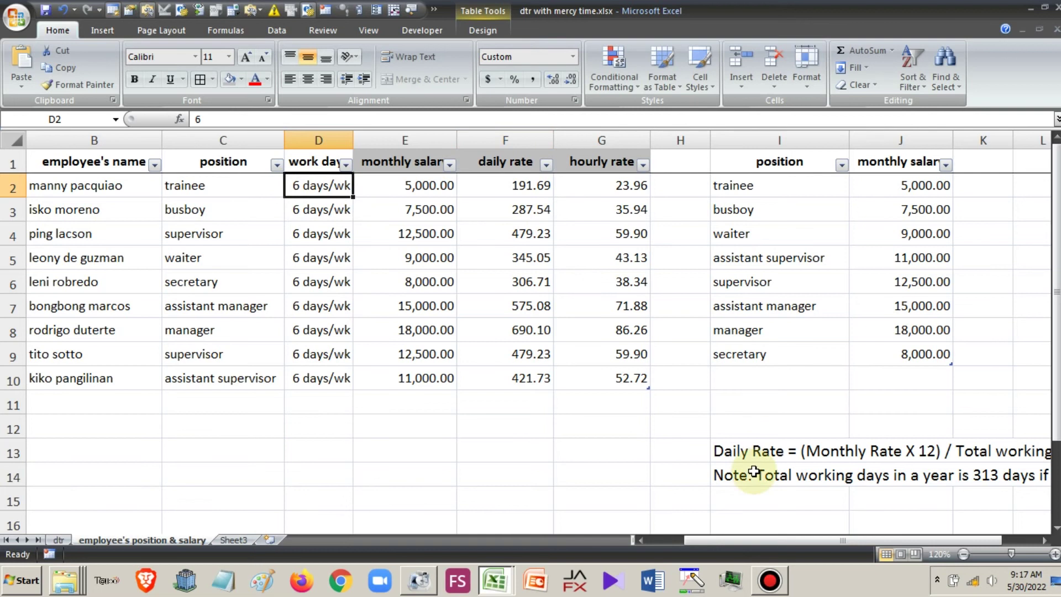
left_click(779, 476)
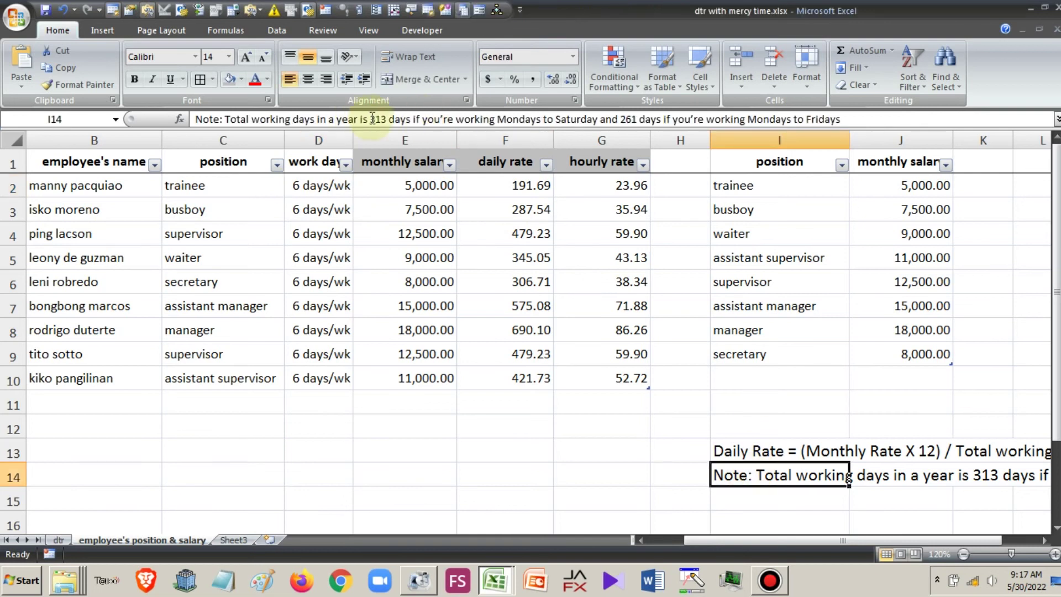
double_click(378, 119)
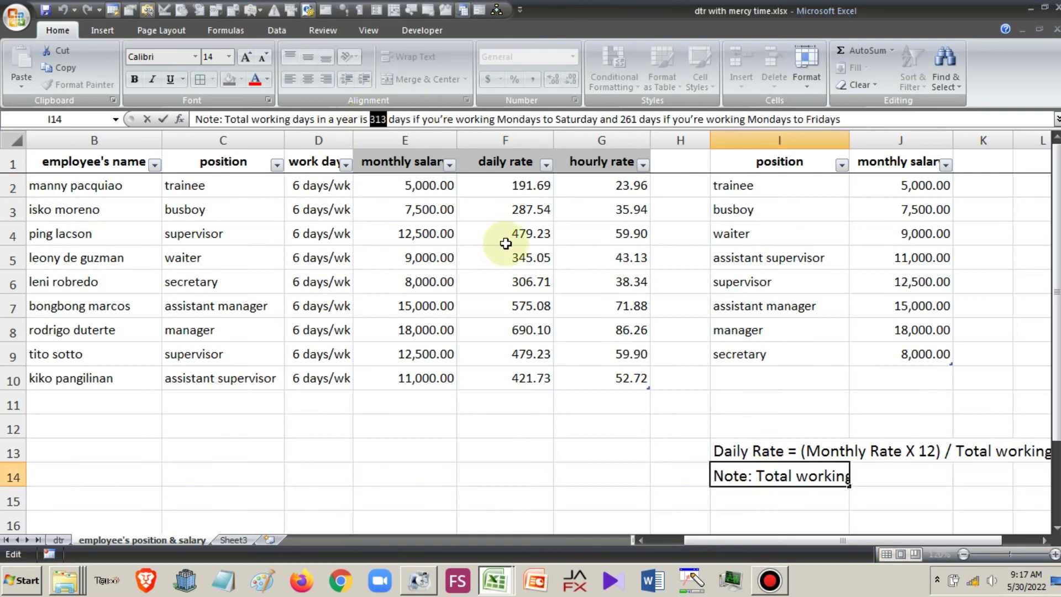
key("Escape")
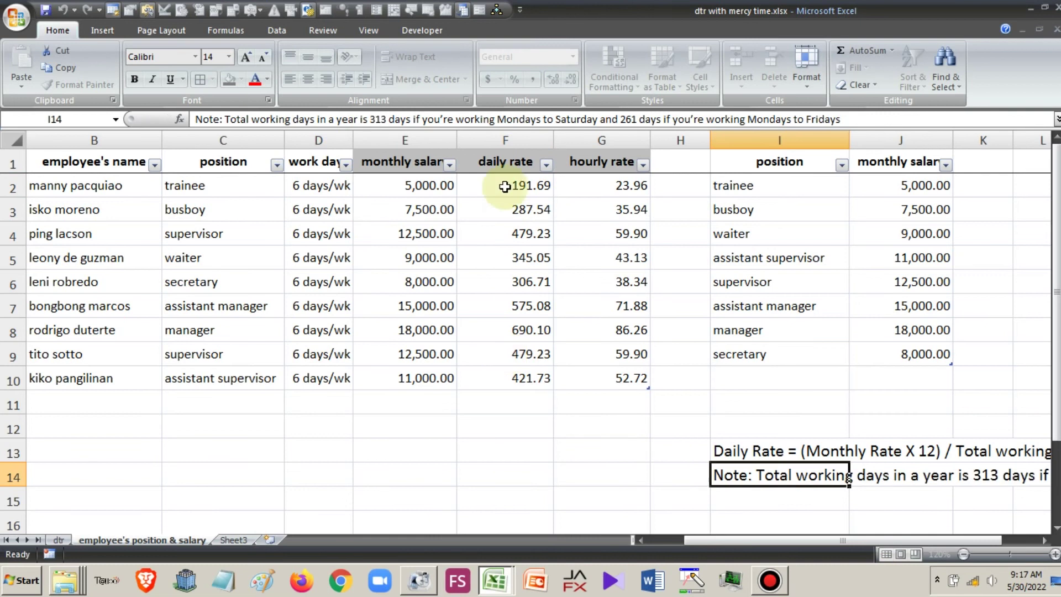
Review the daily rate, monthly salary and hourly rate formulas in row 2
left_click(530, 189)
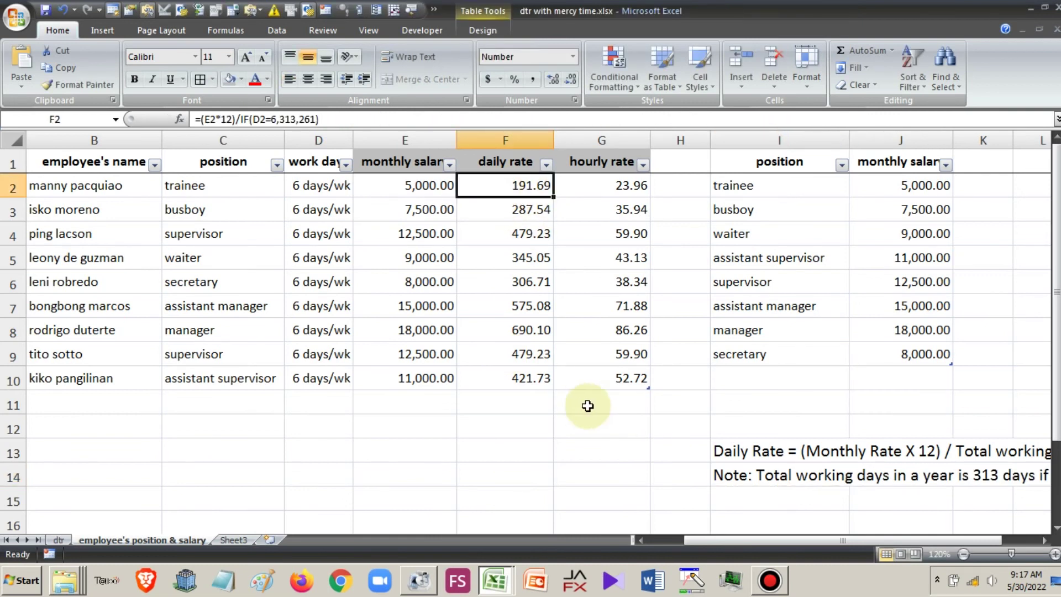
left_click(407, 190)
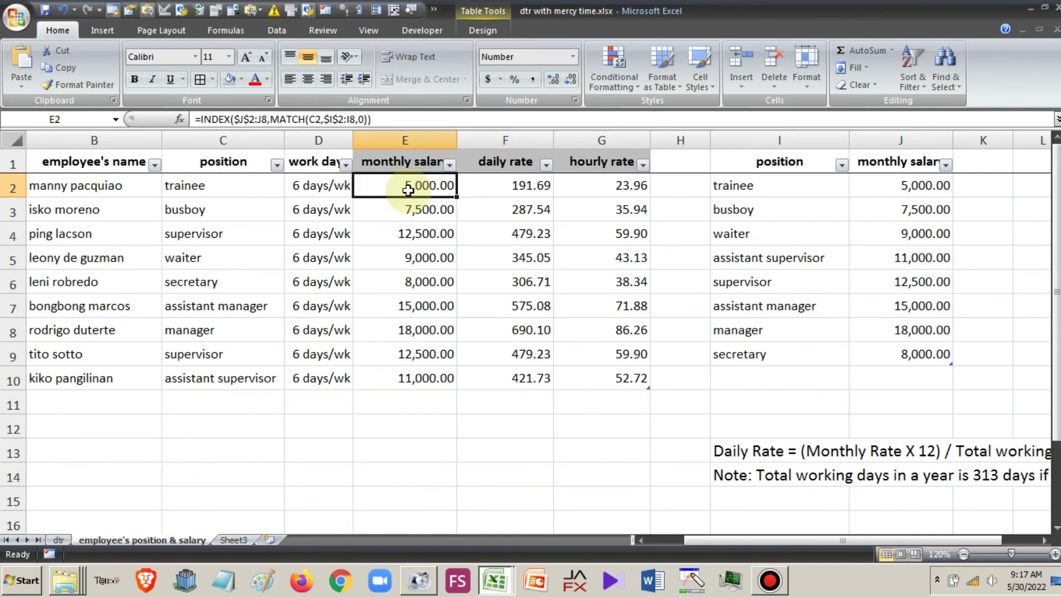
left_click(506, 189)
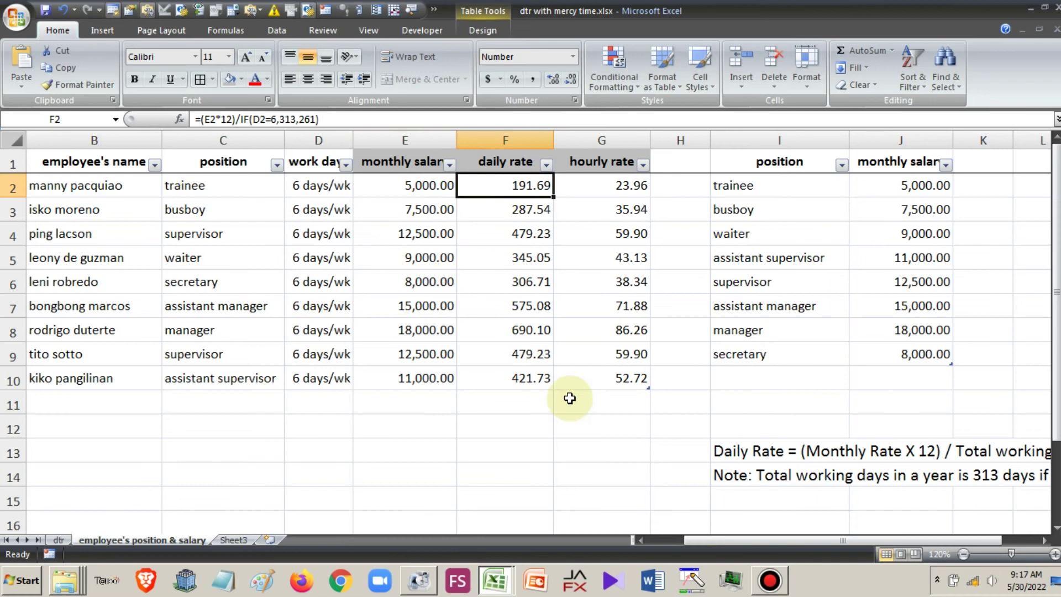
left_click(597, 186)
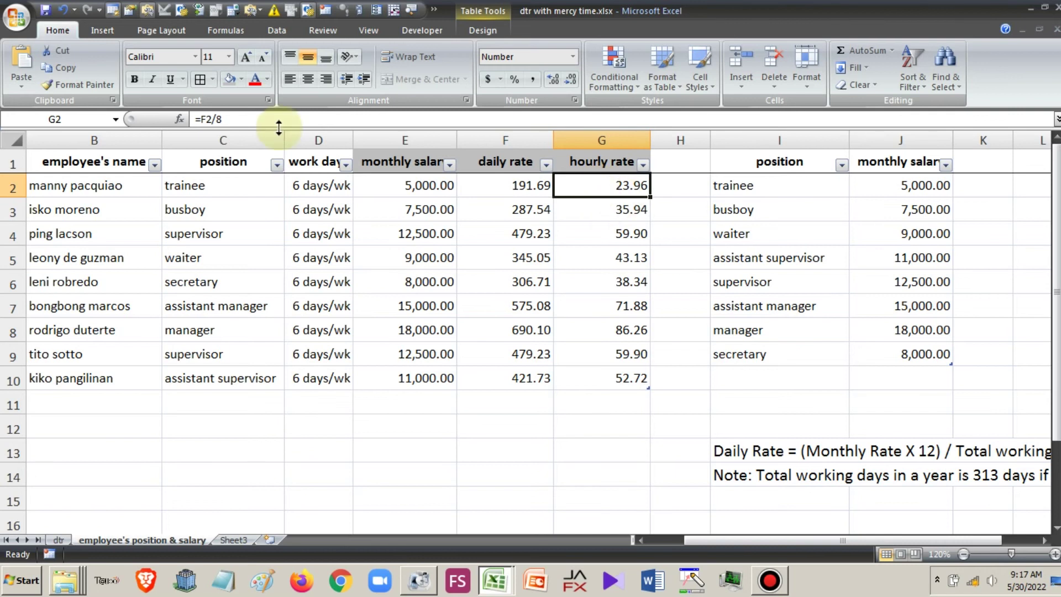
Inspect the divisor 8 in the G2 hourly rate formula and compare it with the F2 daily rate formula, leaving both unedited
left_click_drag(216, 119, 223, 119)
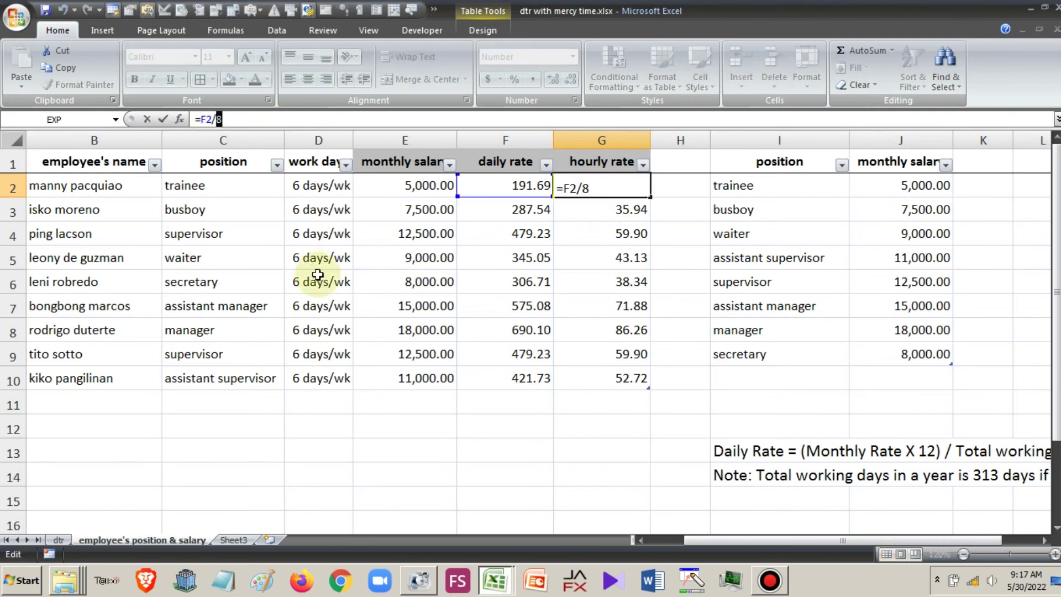
left_click(615, 187)
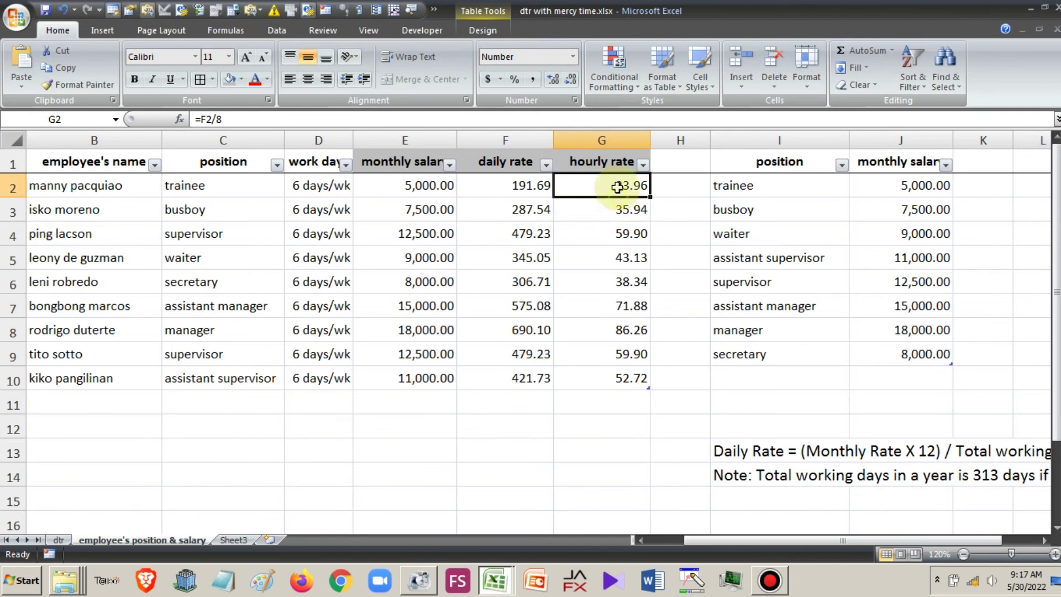
key("Down")
key("Up")
key("Left")
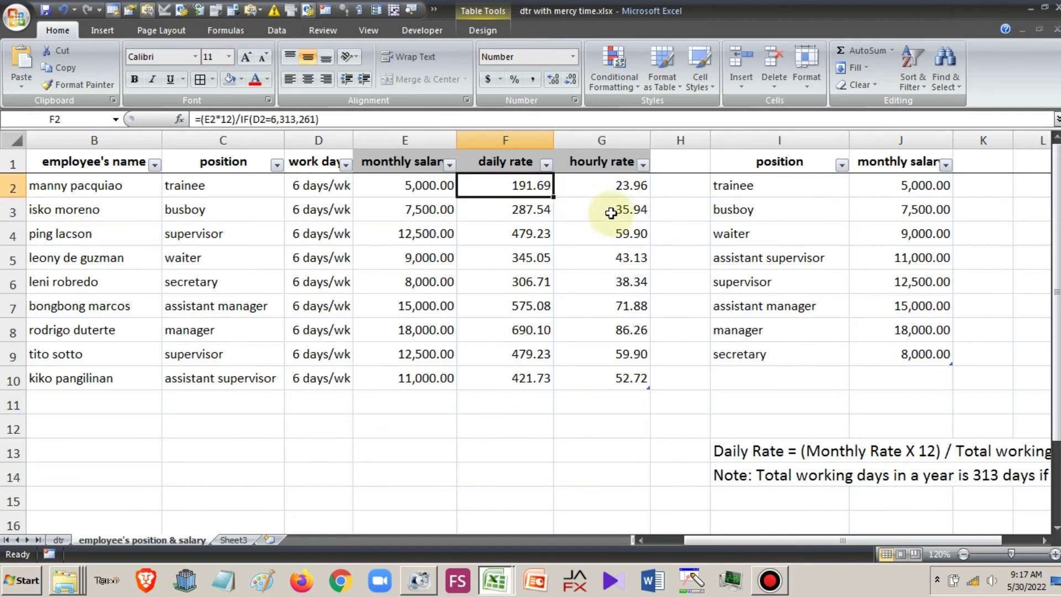
key("Down")
key("Right")
Review the positions and their monthly salaries in the lookup table in columns I and J, starting from trainee
left_click(774, 185)
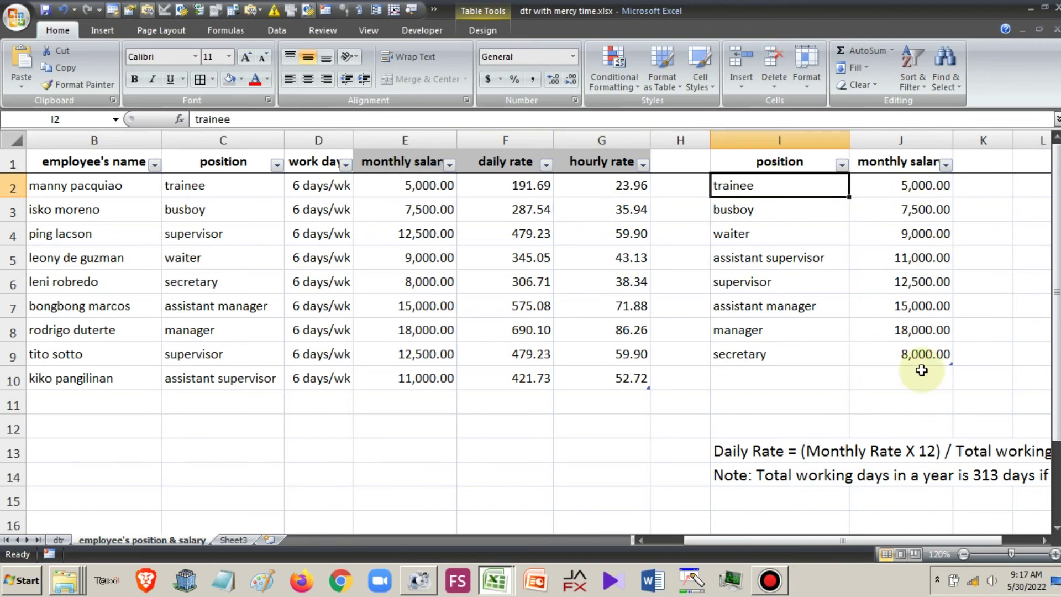
left_click(908, 188)
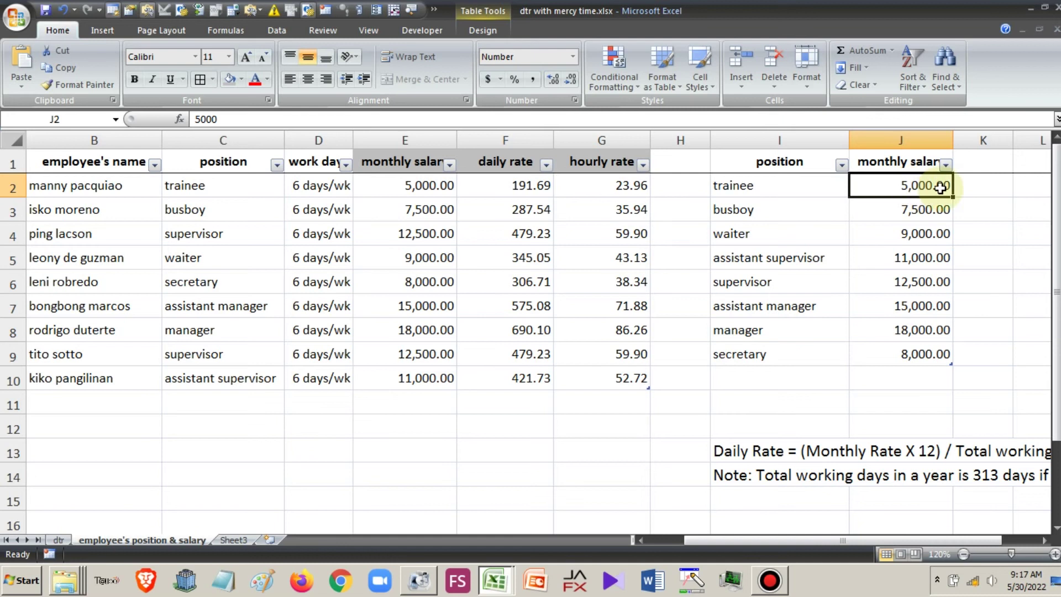
left_click(896, 203)
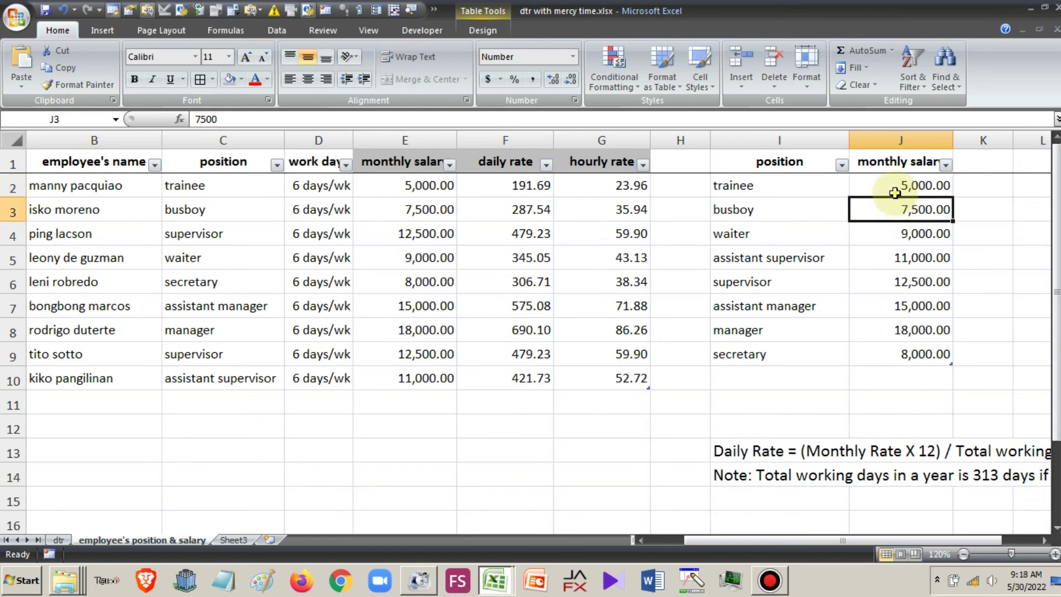
left_click(895, 193)
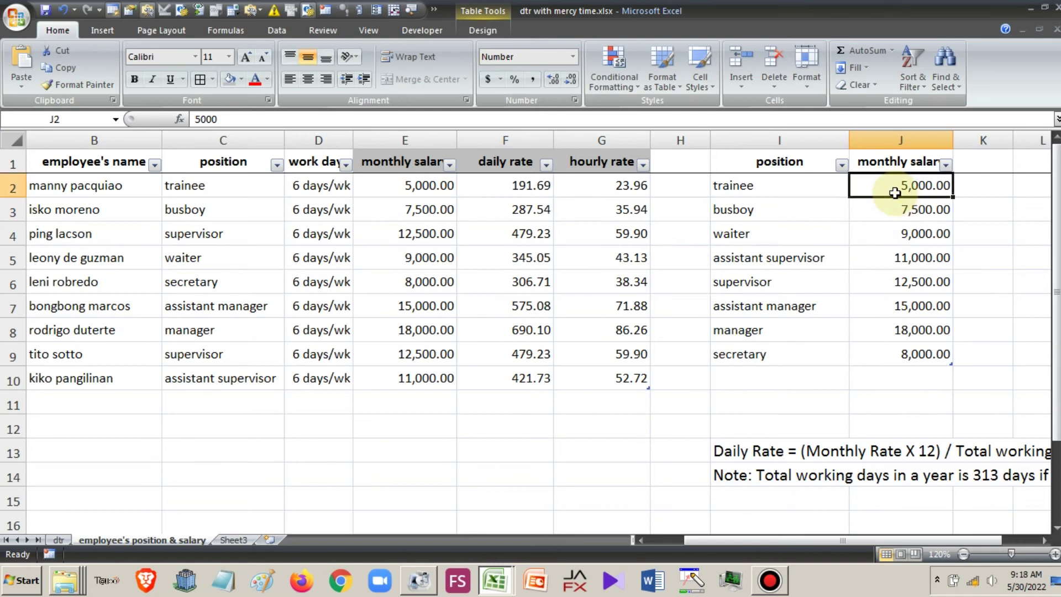
left_click(903, 231)
left_click(897, 192)
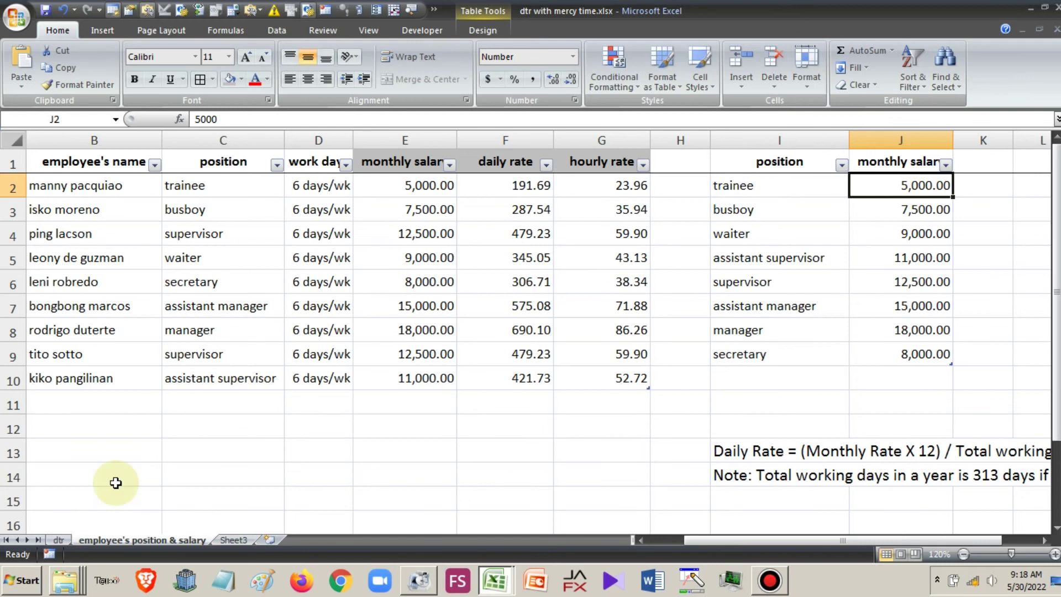
Compare the dtr sheet with the salary table, then examine the dtr overtime pay formula in K3 and regular pay formula in J3
left_click(59, 541)
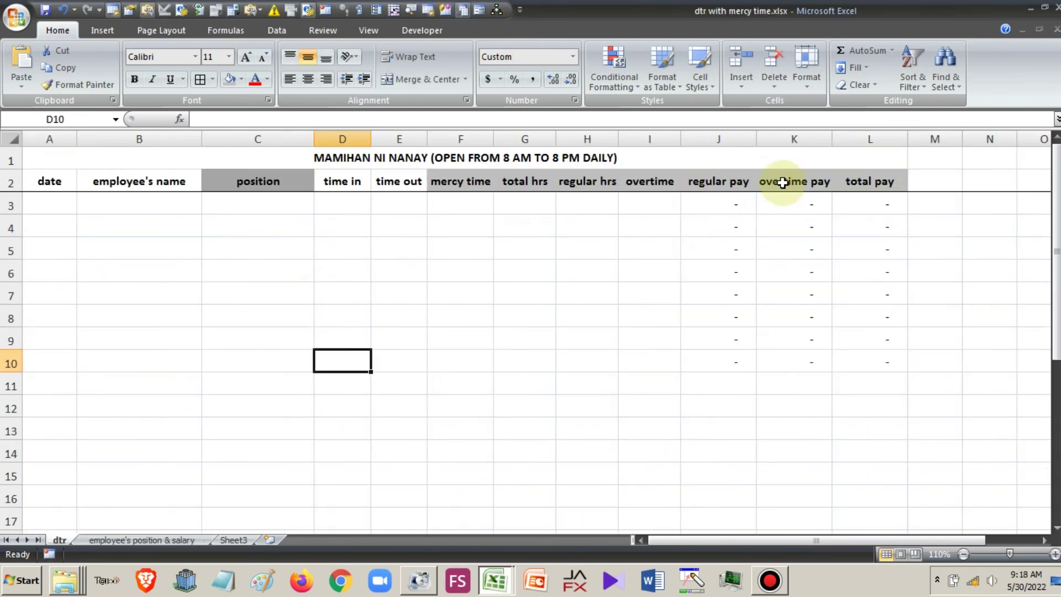
left_click(158, 539)
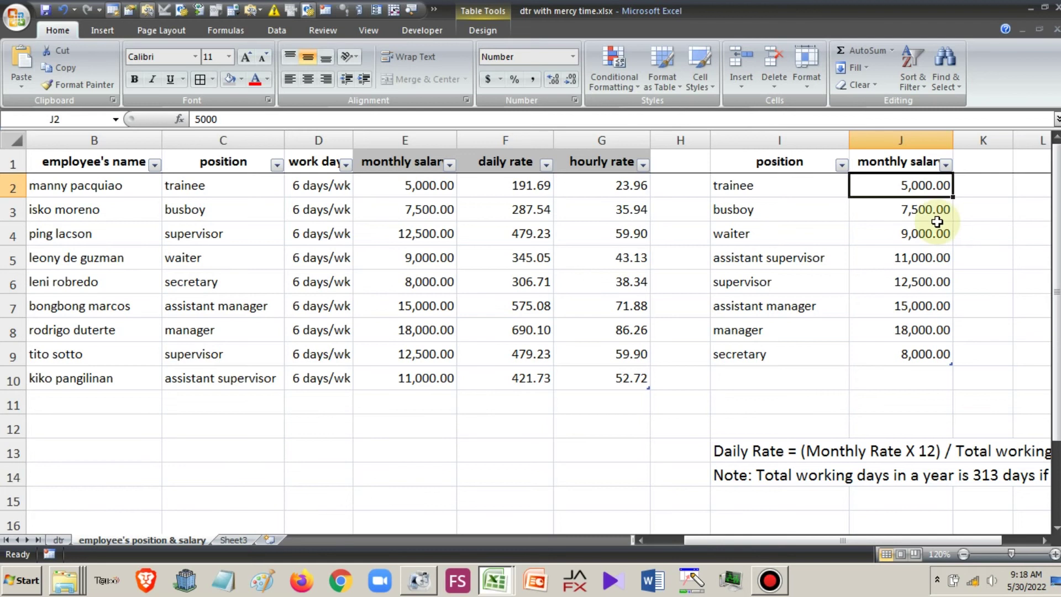
left_click(59, 539)
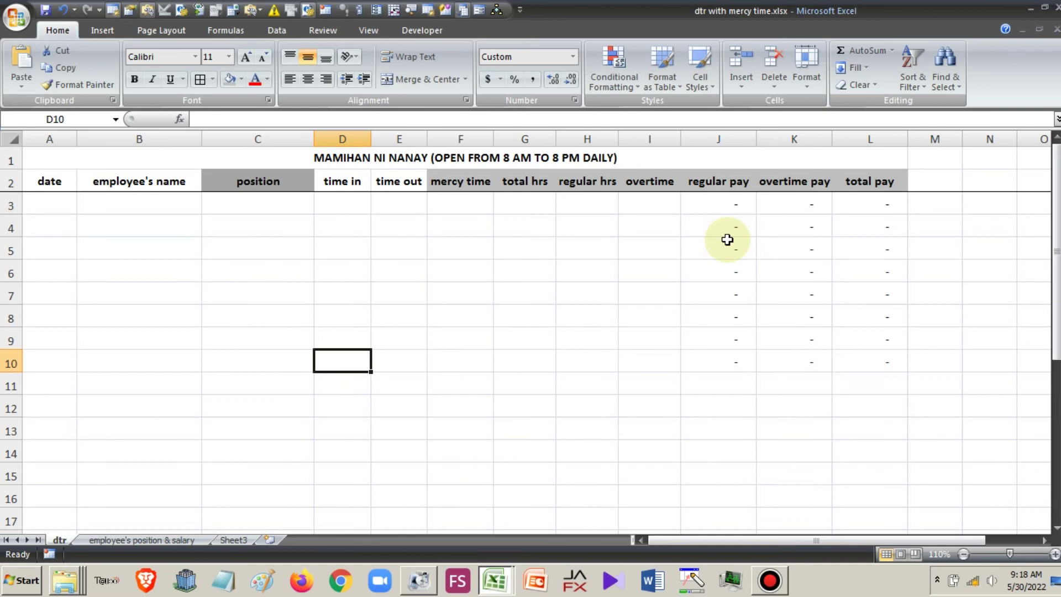
left_click(784, 206)
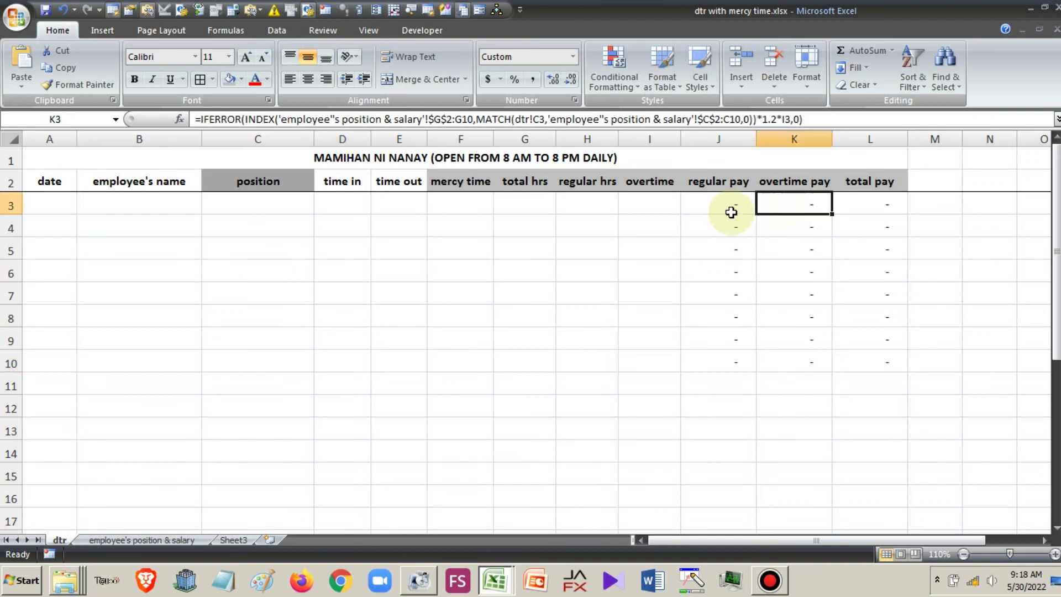
key("Left")
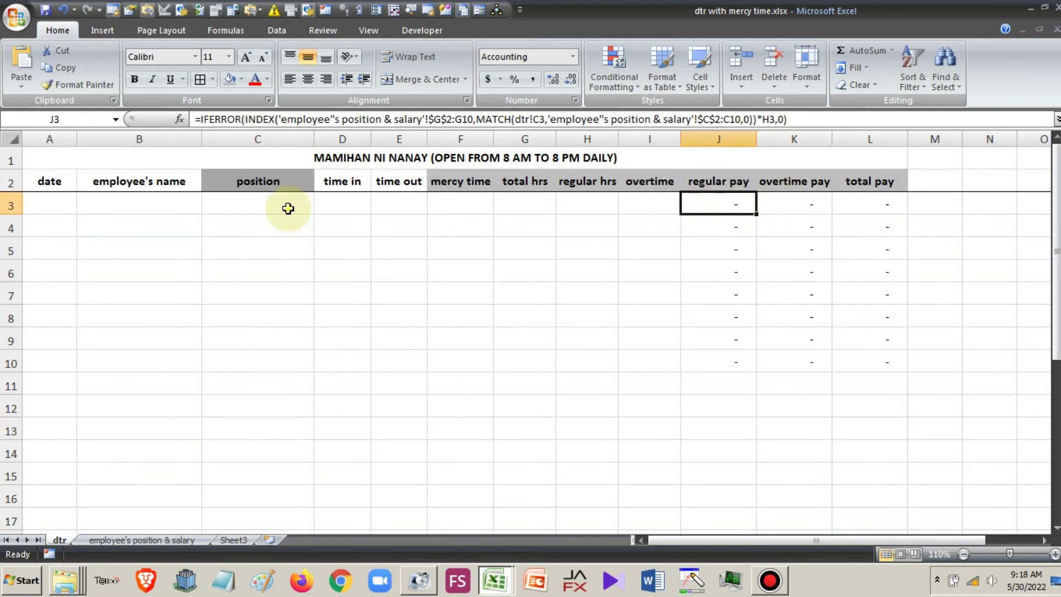
Try entering the trainee's name from the employee's position & salary sheet in B3 of the dtr sheet, checking the position formula in C3
left_click(288, 209)
left_click(138, 214)
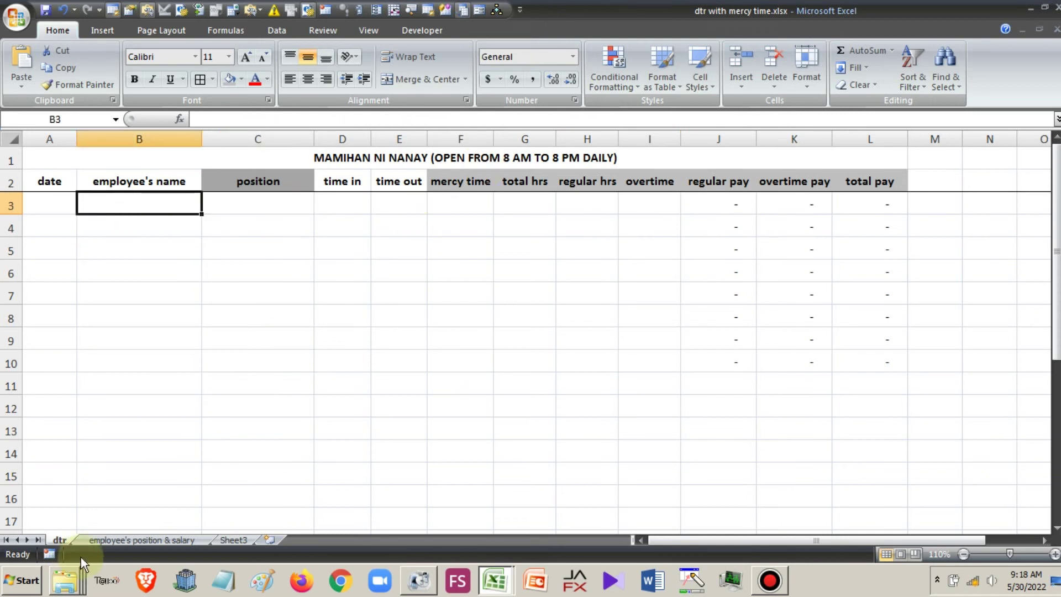
left_click(142, 540)
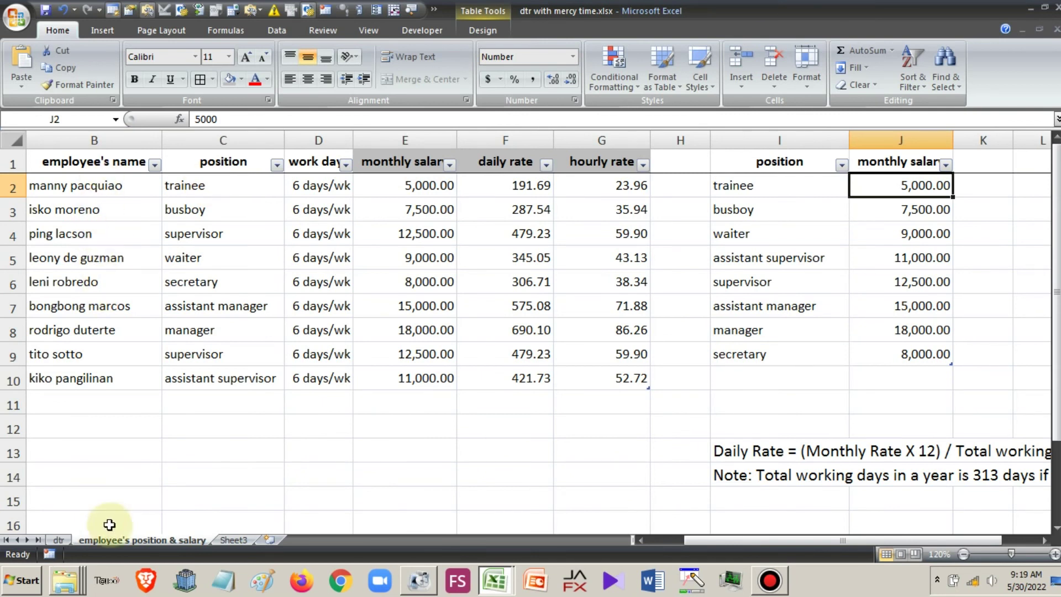
left_click(70, 542)
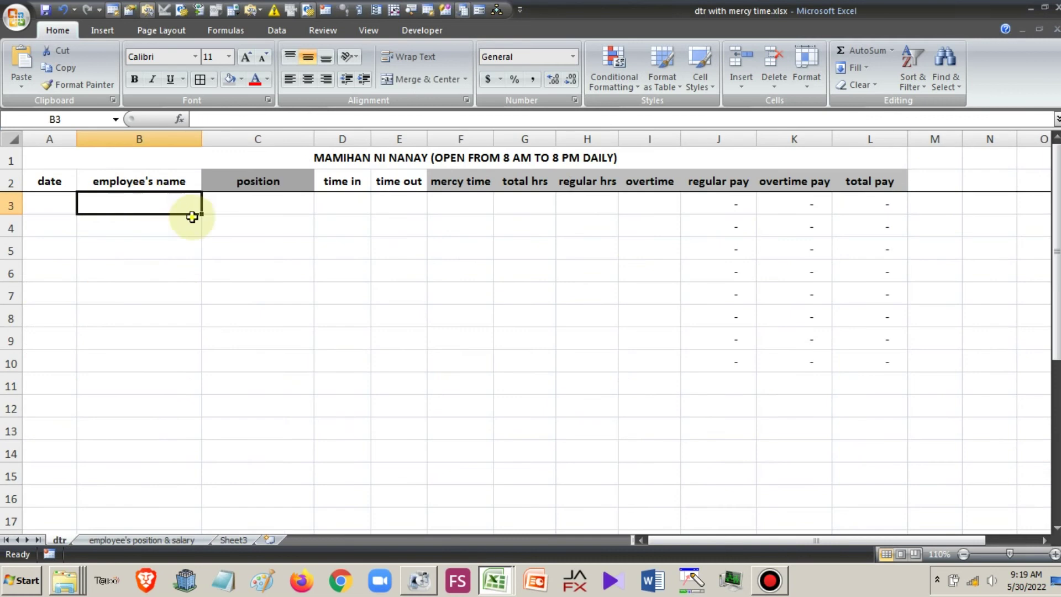
type("mann")
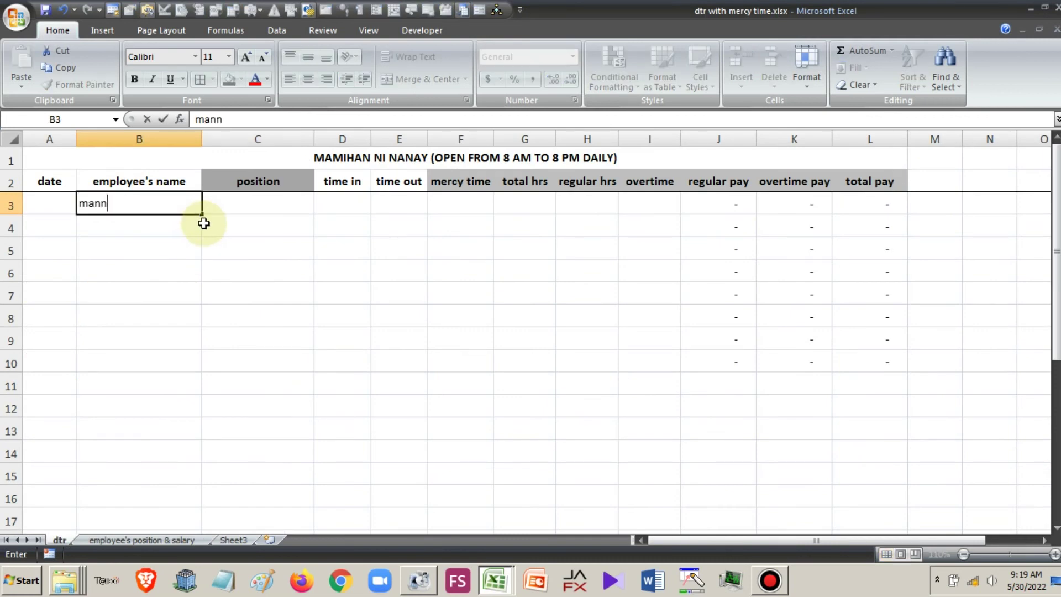
type("y pacquiao")
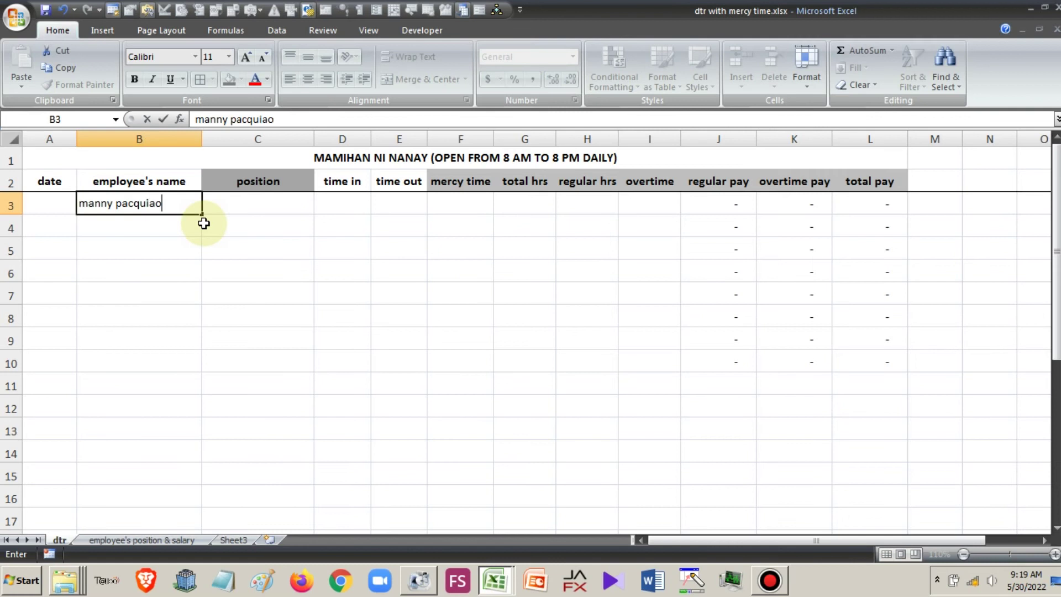
key("Tab")
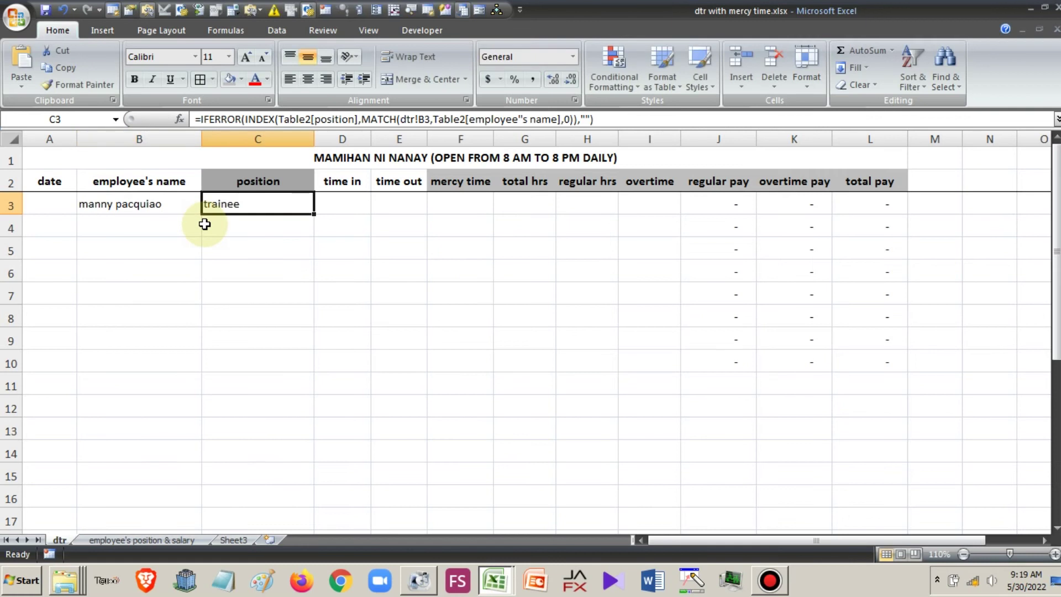
key("Tab")
type("8 am")
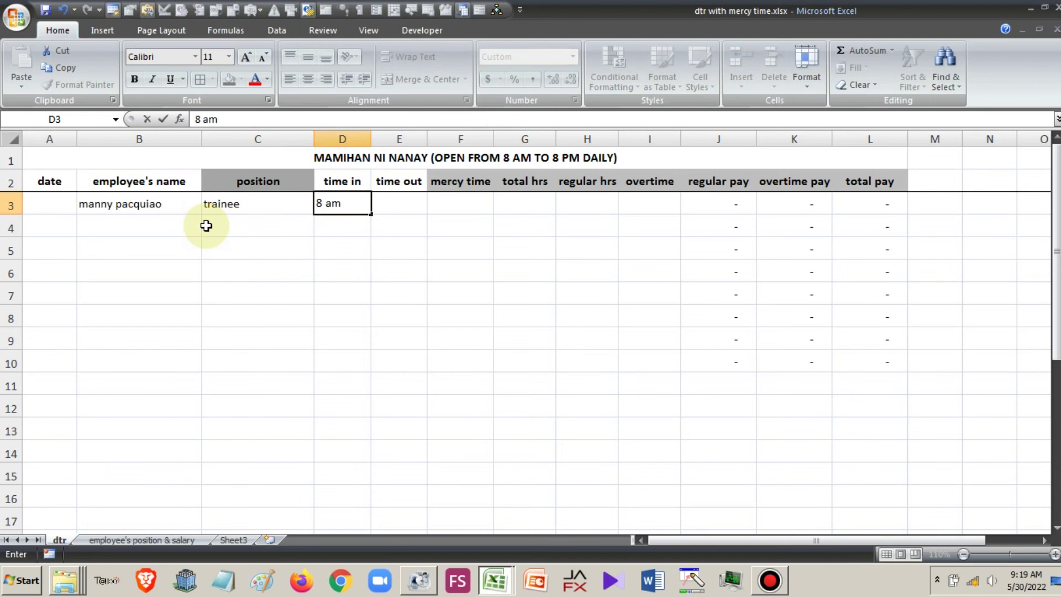
key("Escape")
Set the employee's name in B3 to the busboy's name and enter 8 am as the time in
left_click(129, 202)
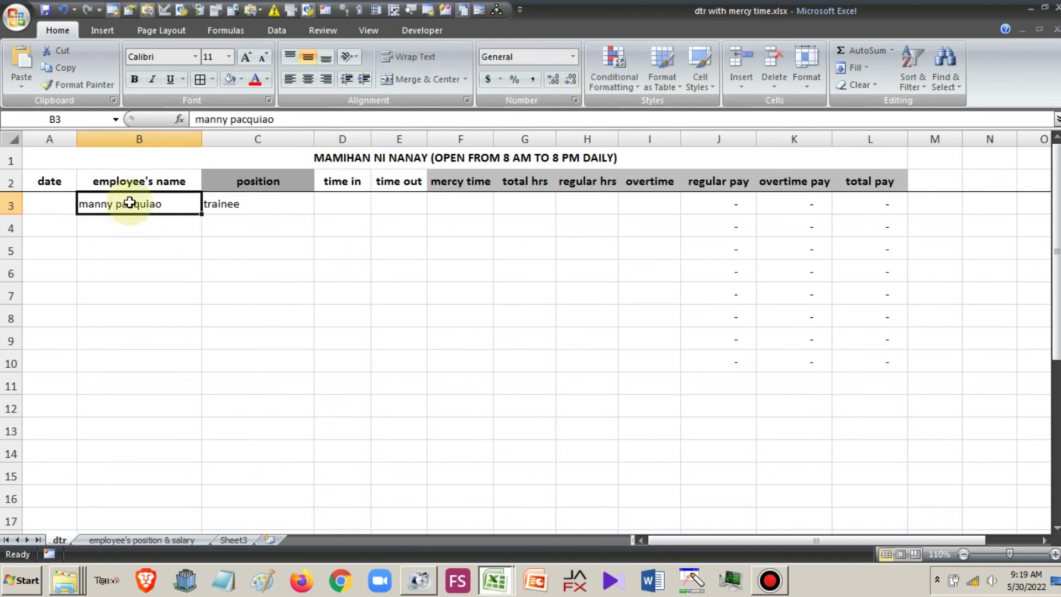
type("isko mo")
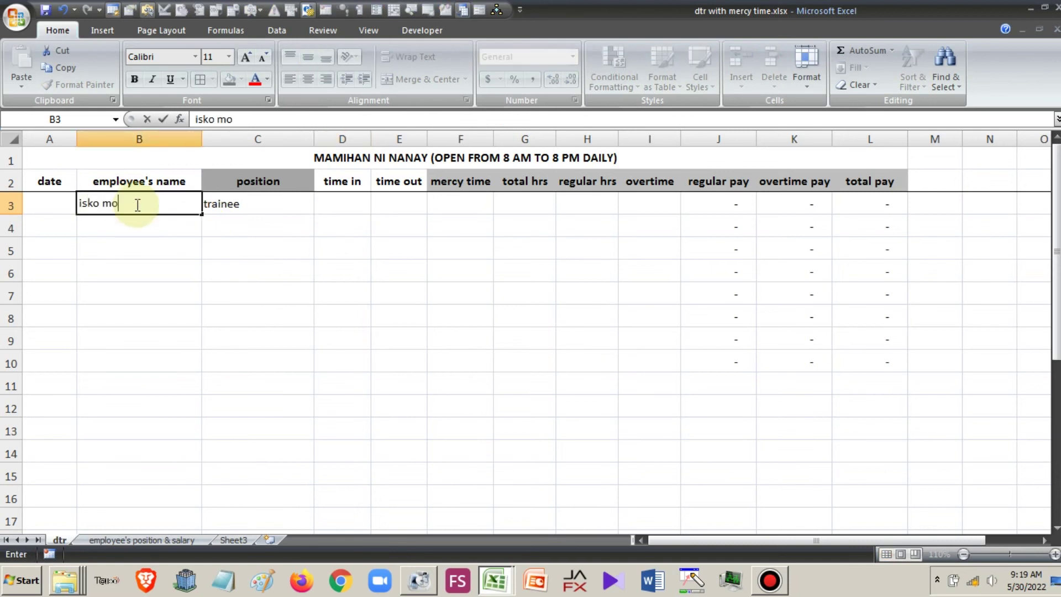
type("reno")
key("Tab")
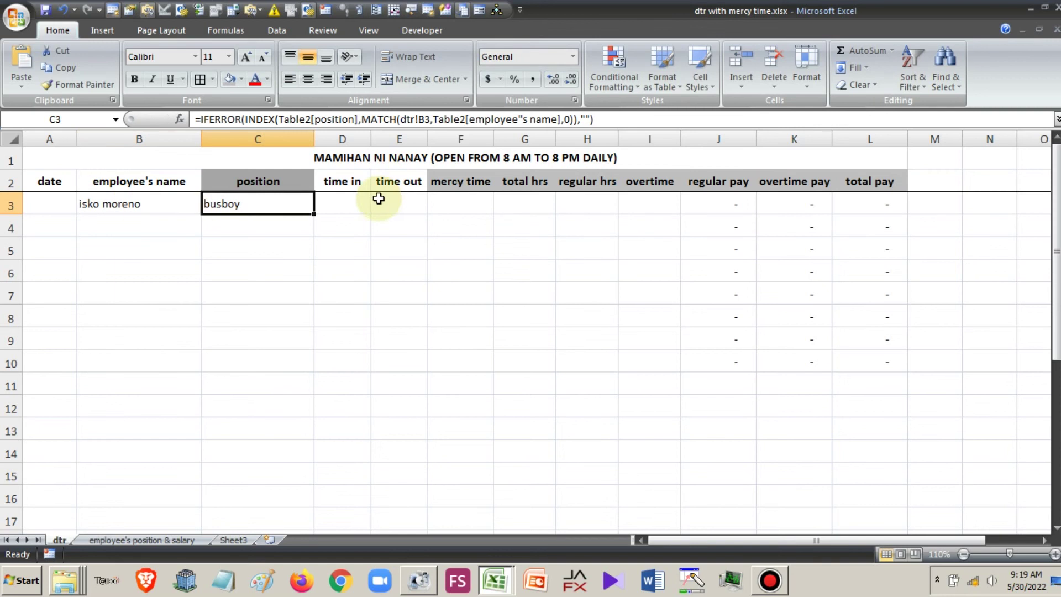
left_click(332, 210)
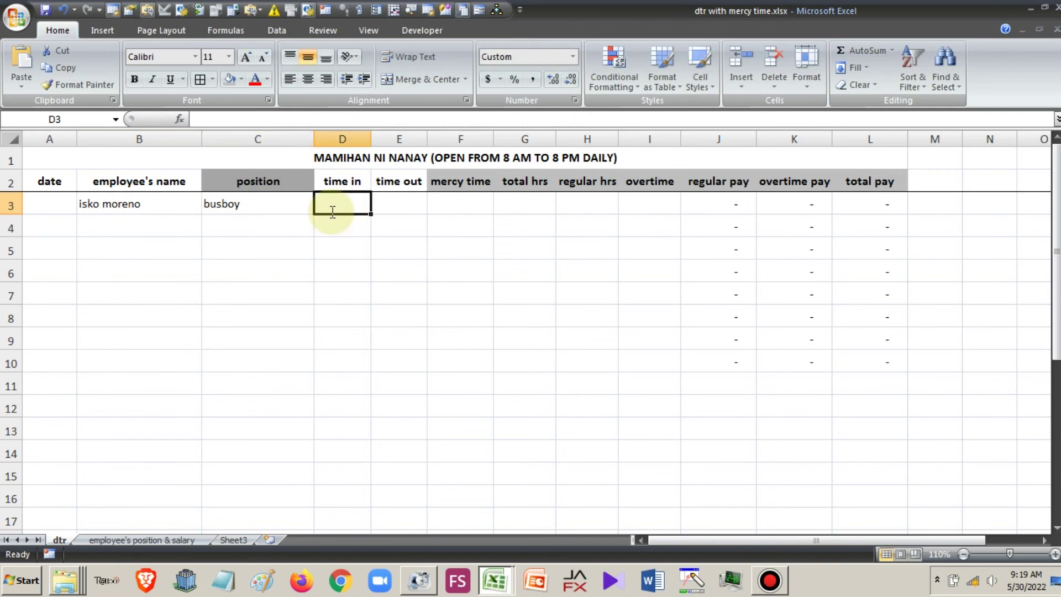
type("8 am")
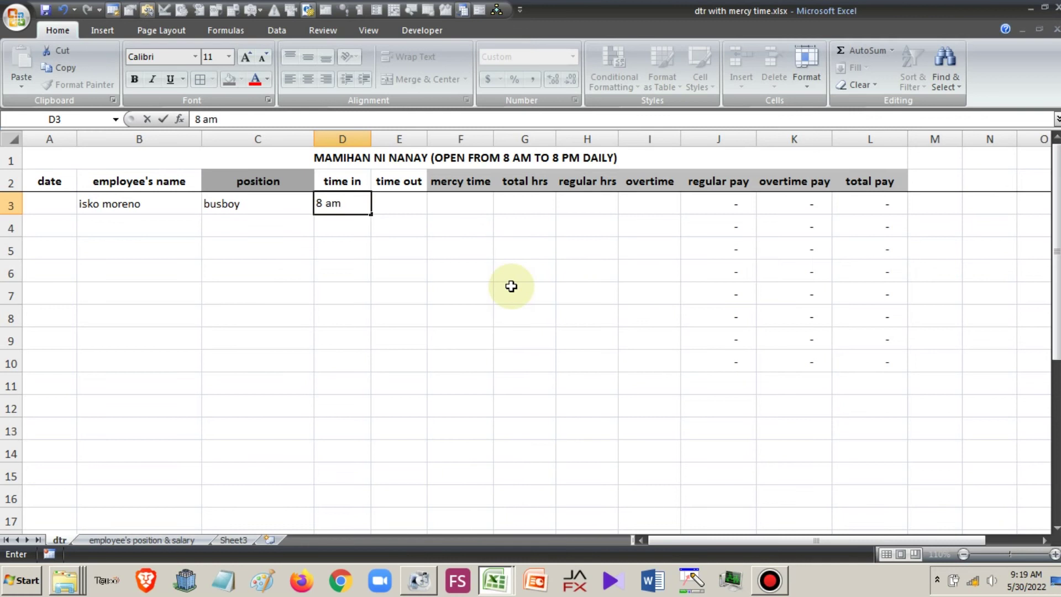
key("Return")
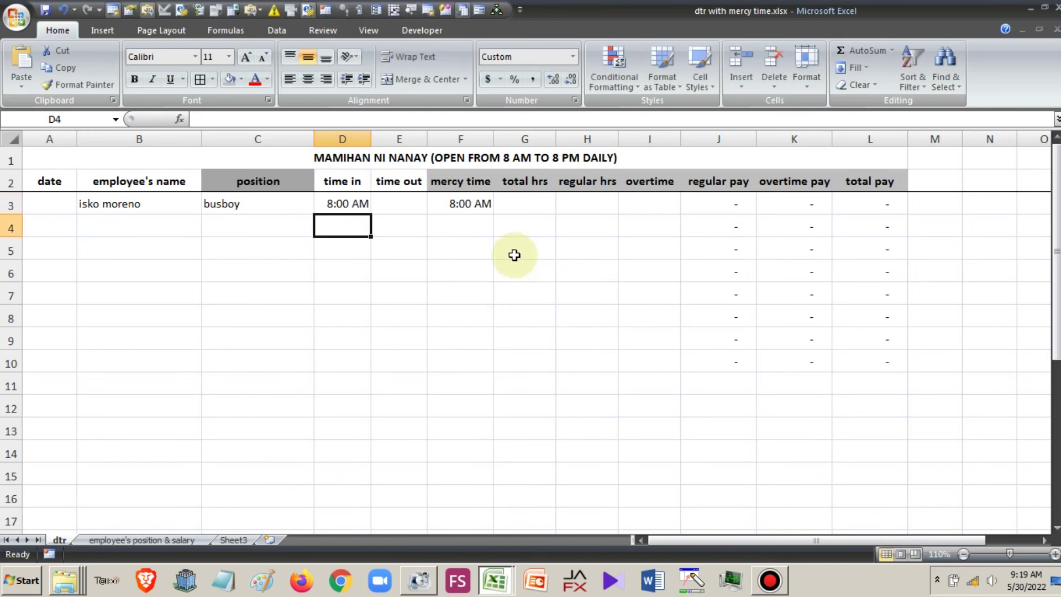
Enter the name of the first supervisor listed on the employee's position & salary sheet in B4, with a time in of 8:15 am
left_click(139, 230)
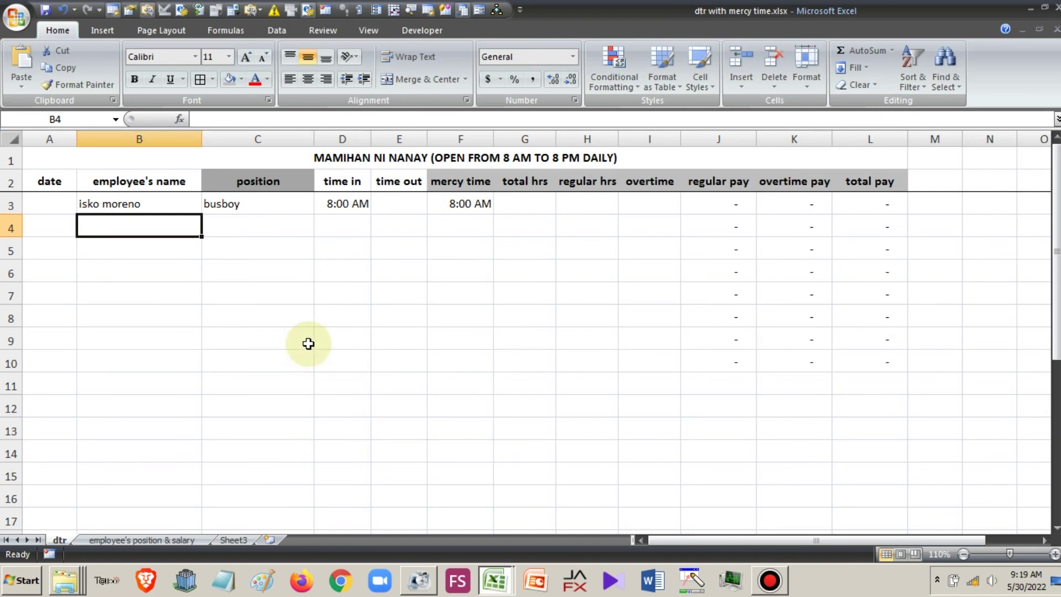
left_click(105, 540)
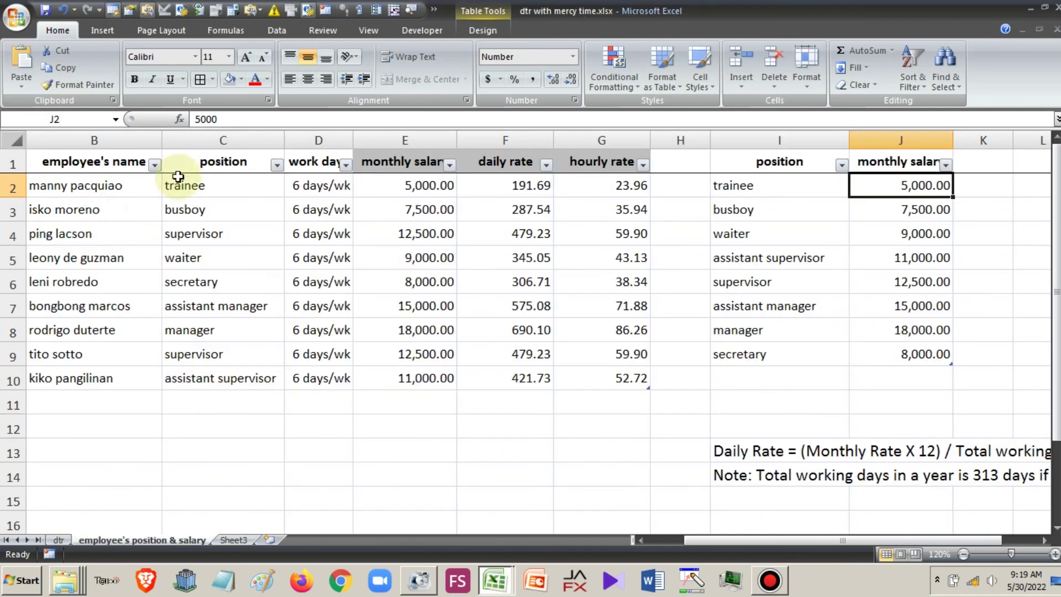
left_click(58, 540)
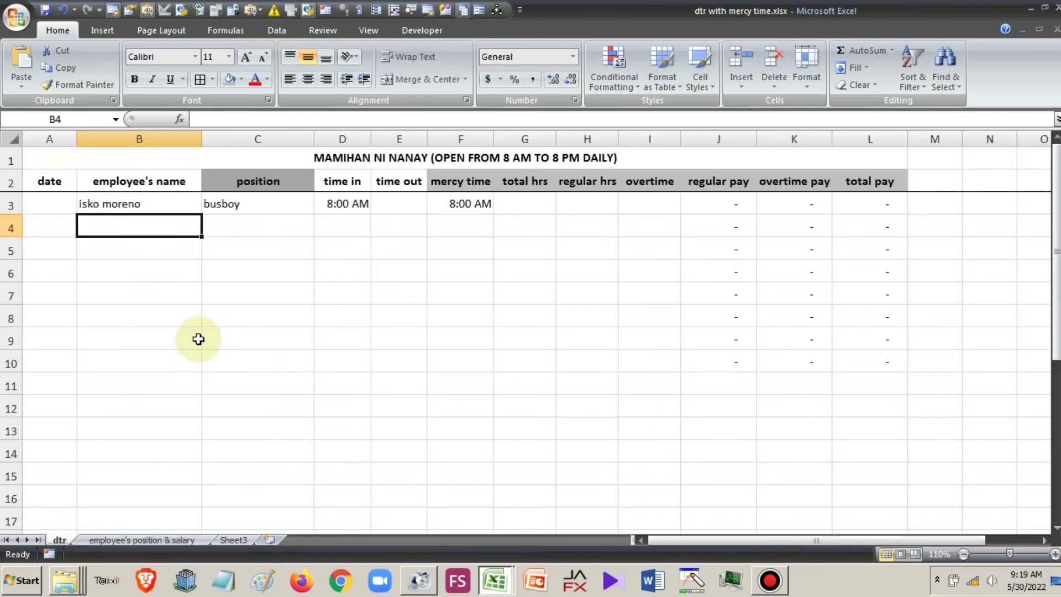
type("ping lac")
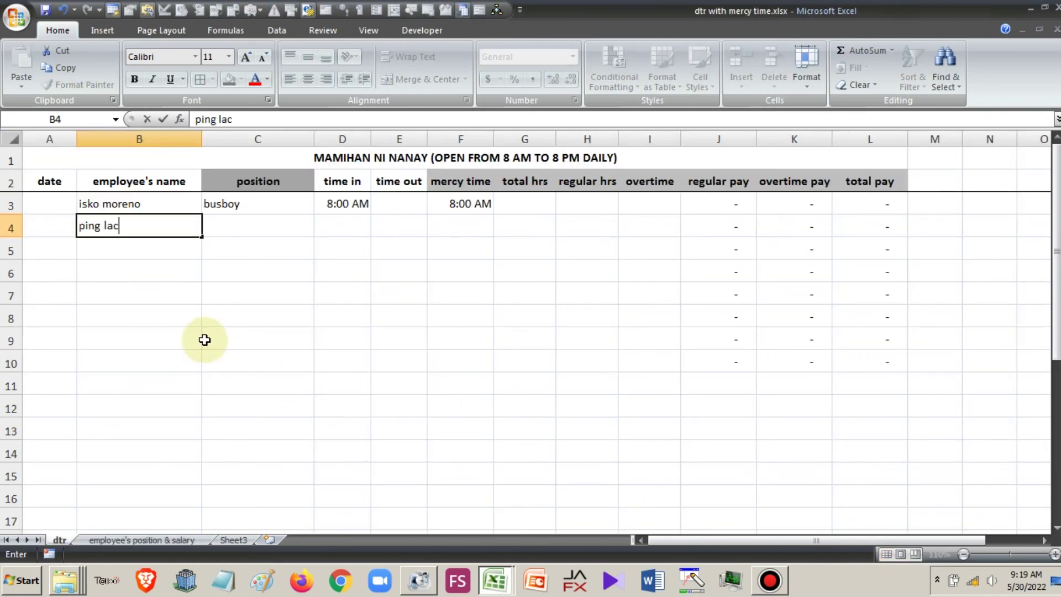
type("son")
key("Tab")
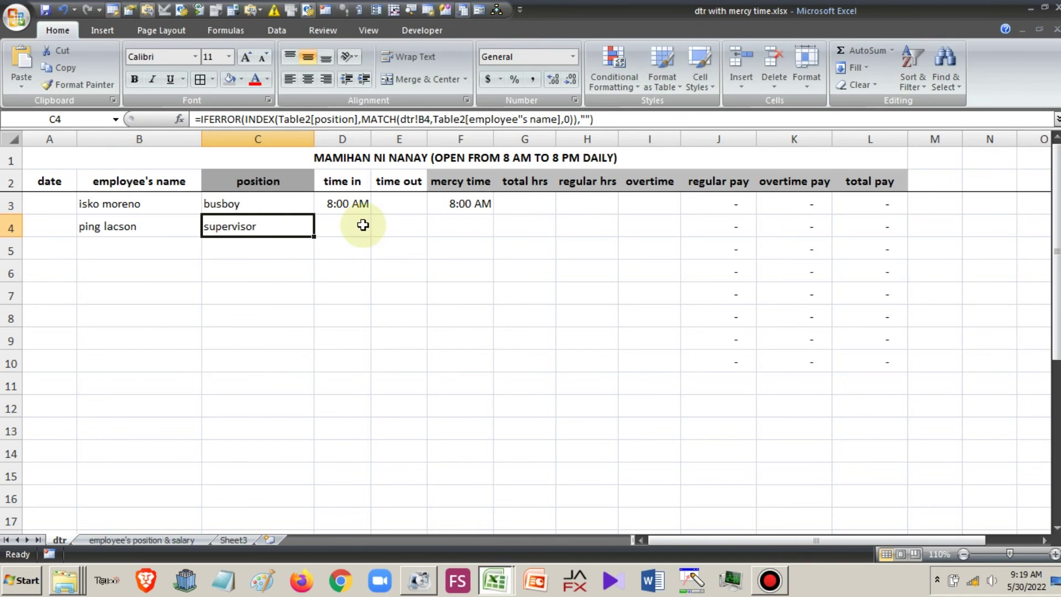
key("Tab")
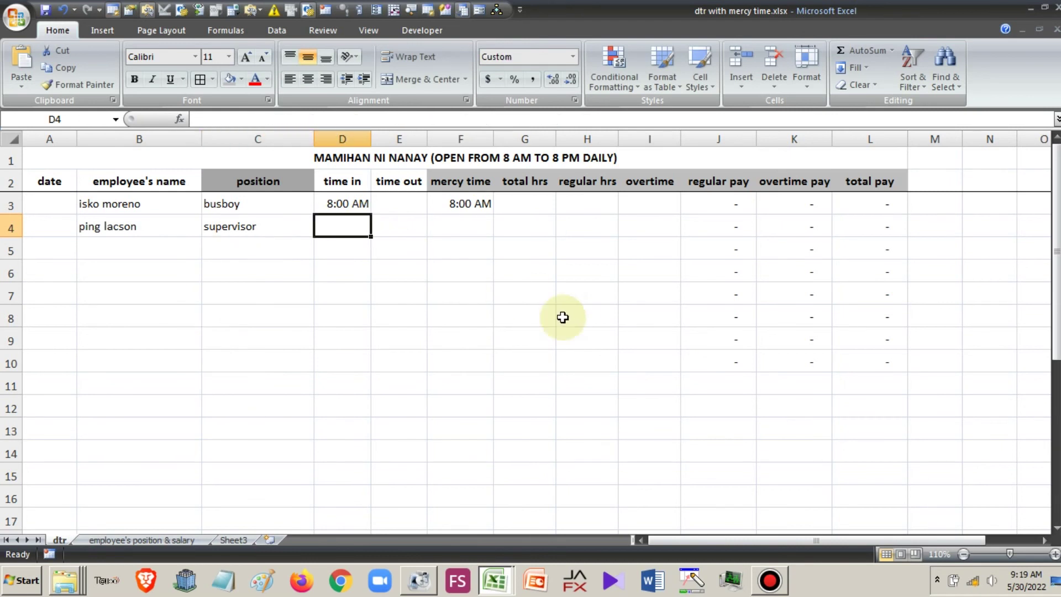
type("8:15 am")
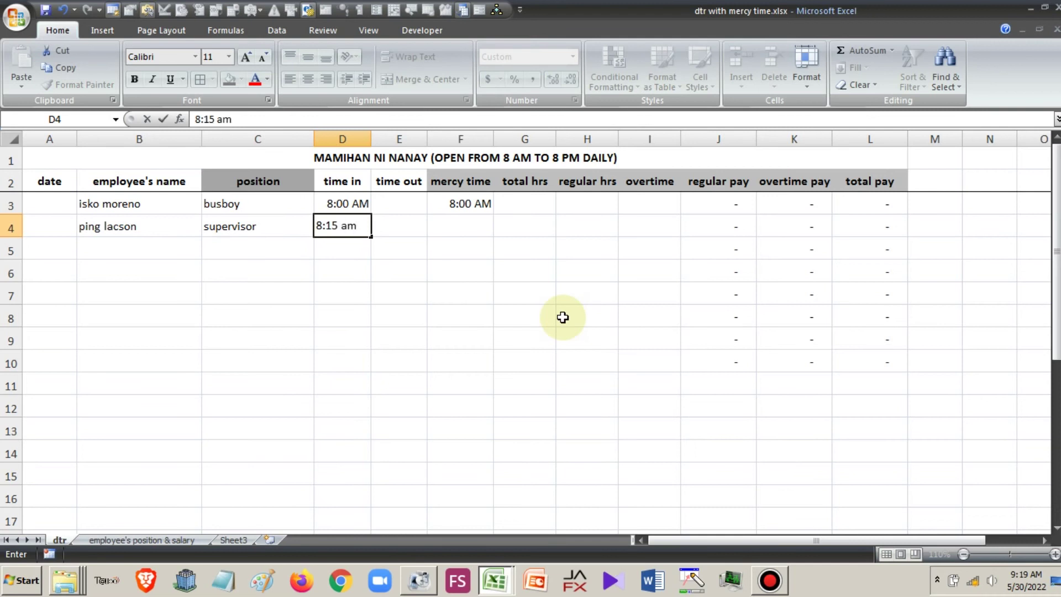
key("Tab")
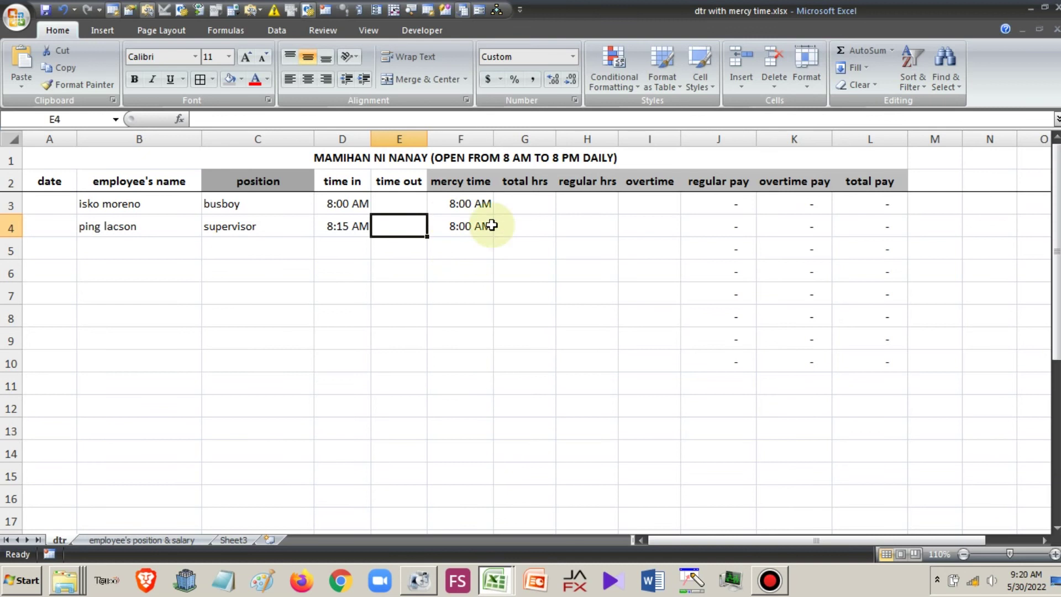
key("Return")
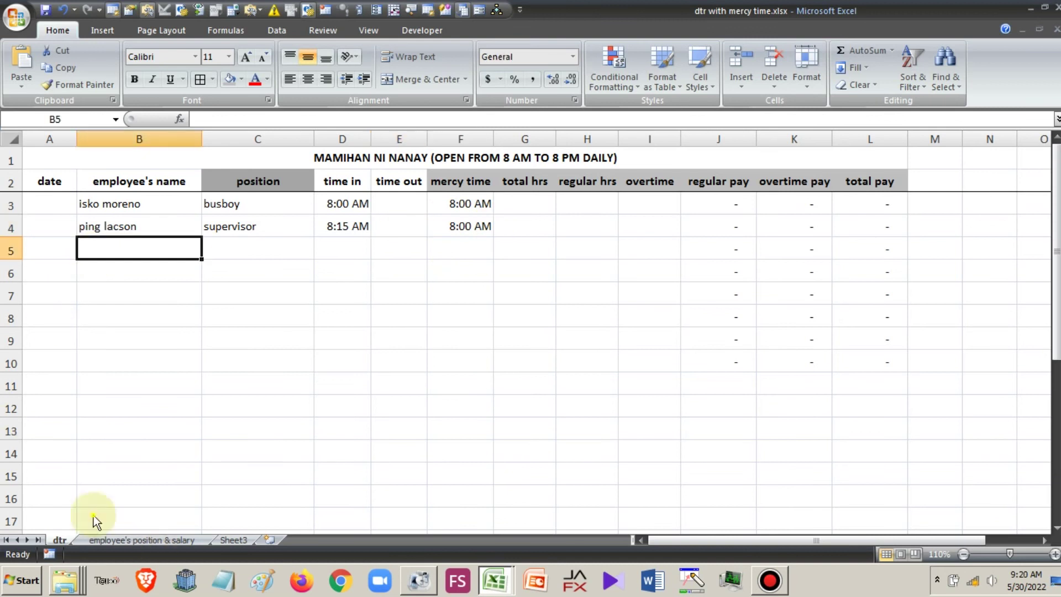
Enter the name of the waiter listed on the employee's position & salary sheet in B5 of the dtr sheet, with a time in of 8:18 am
left_click(105, 539)
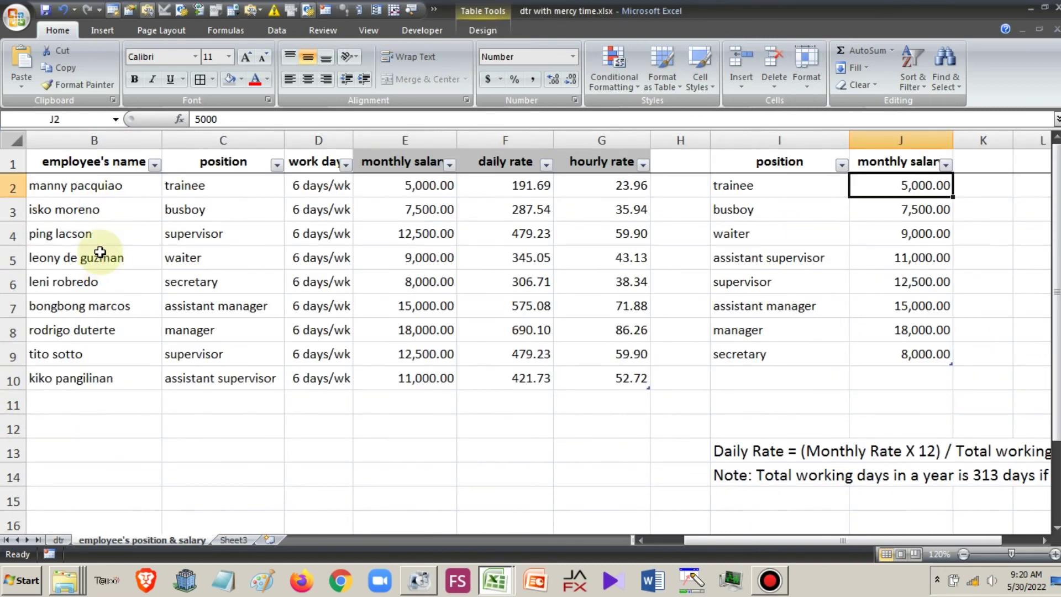
left_click(59, 539)
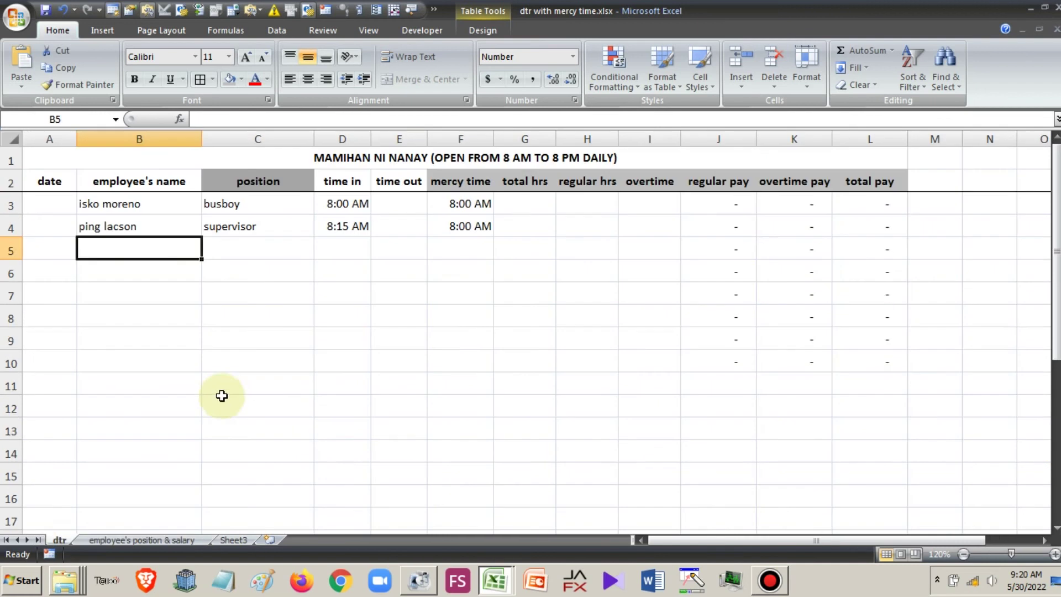
type("leon")
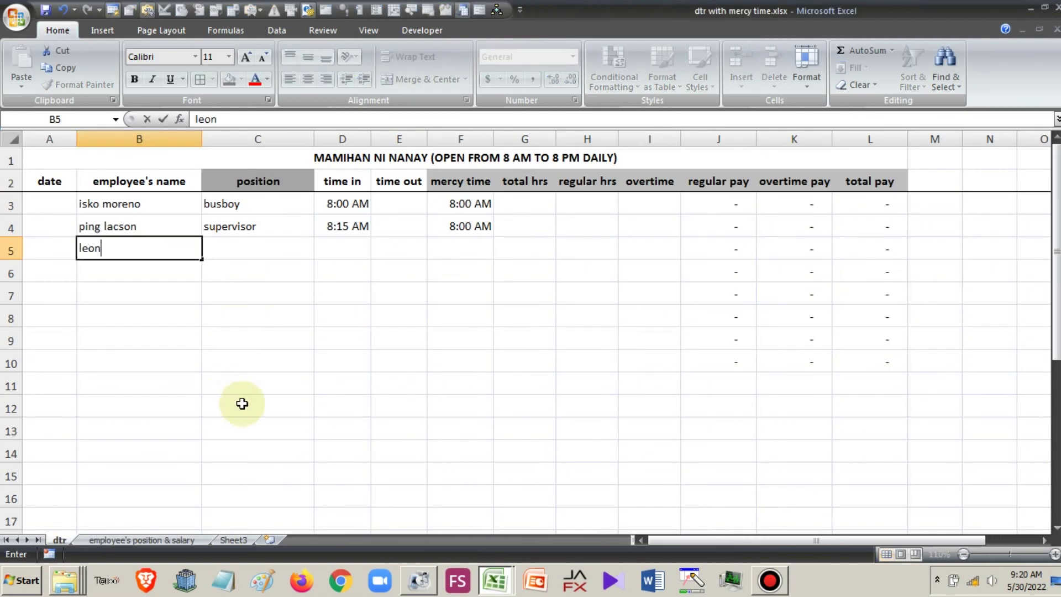
type("y de guz")
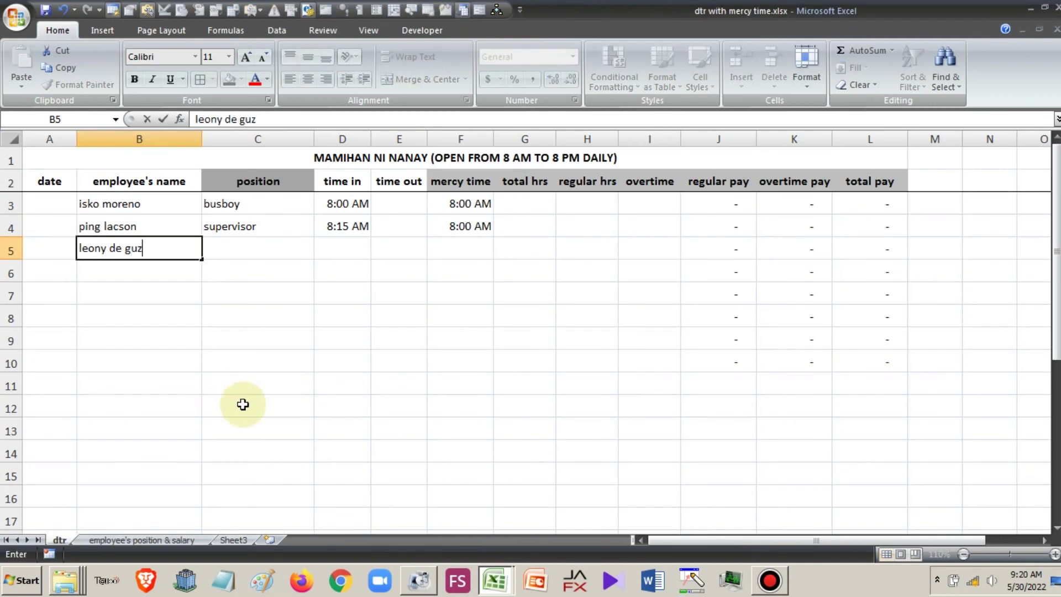
type("man")
key("Tab")
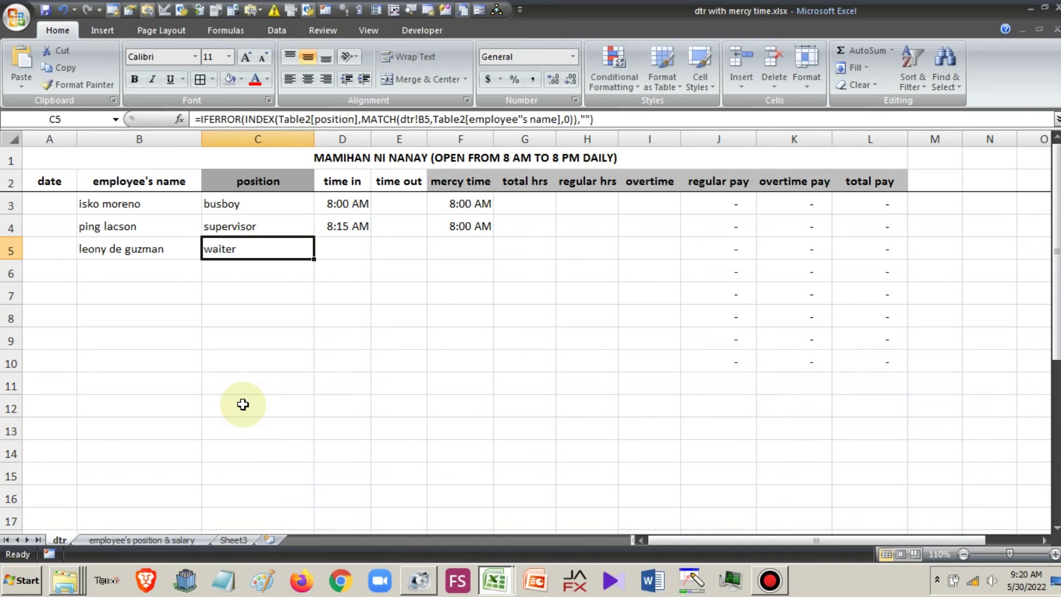
key("Tab")
type("8")
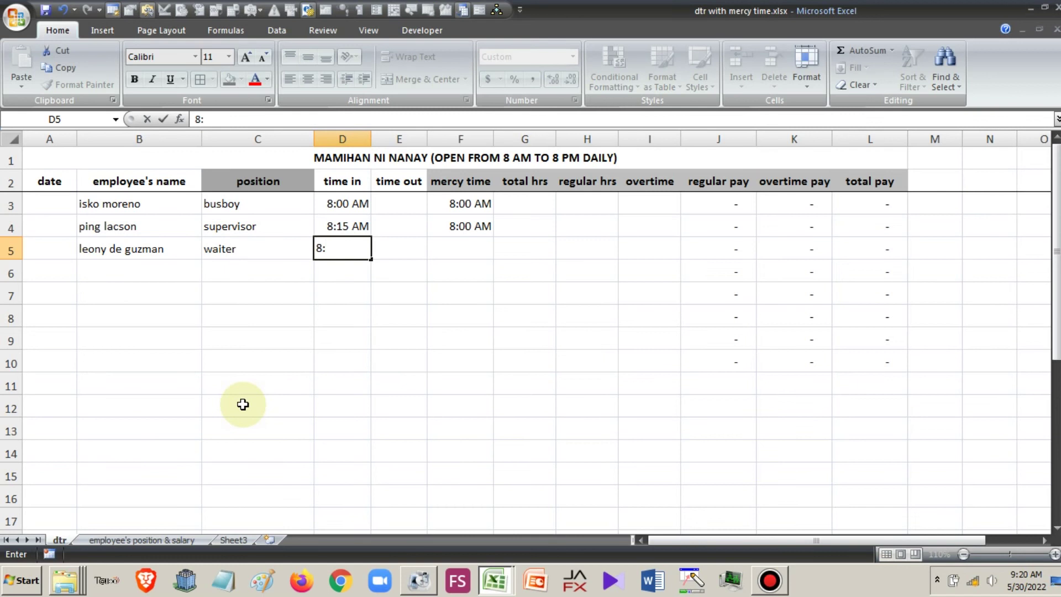
type(":18 am")
key("Tab")
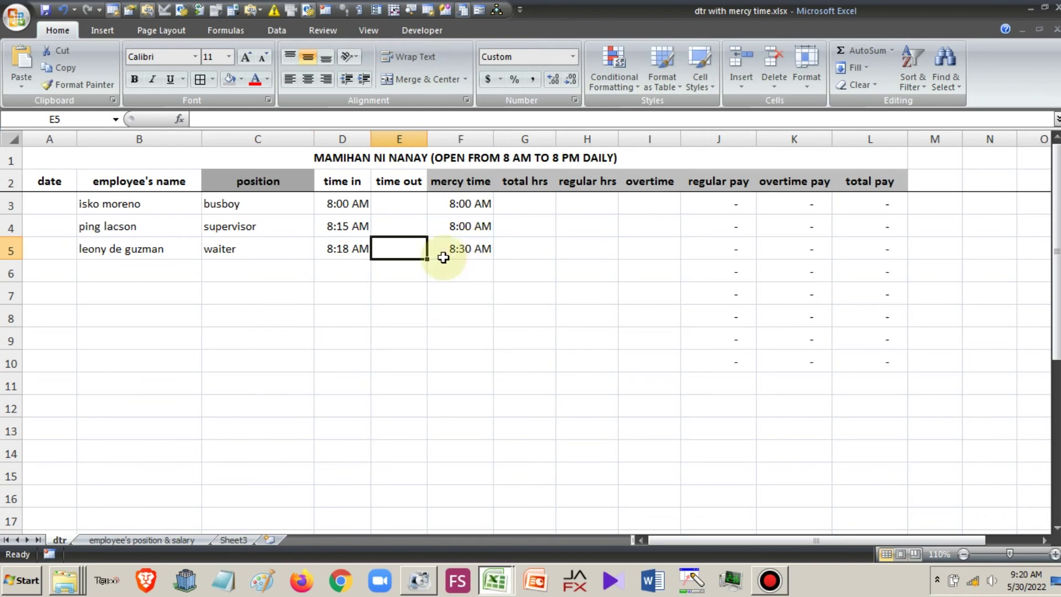
Enter the trainee's name in B6 of the dtr sheet, spelled as on the employee's position & salary sheet
left_click(134, 272)
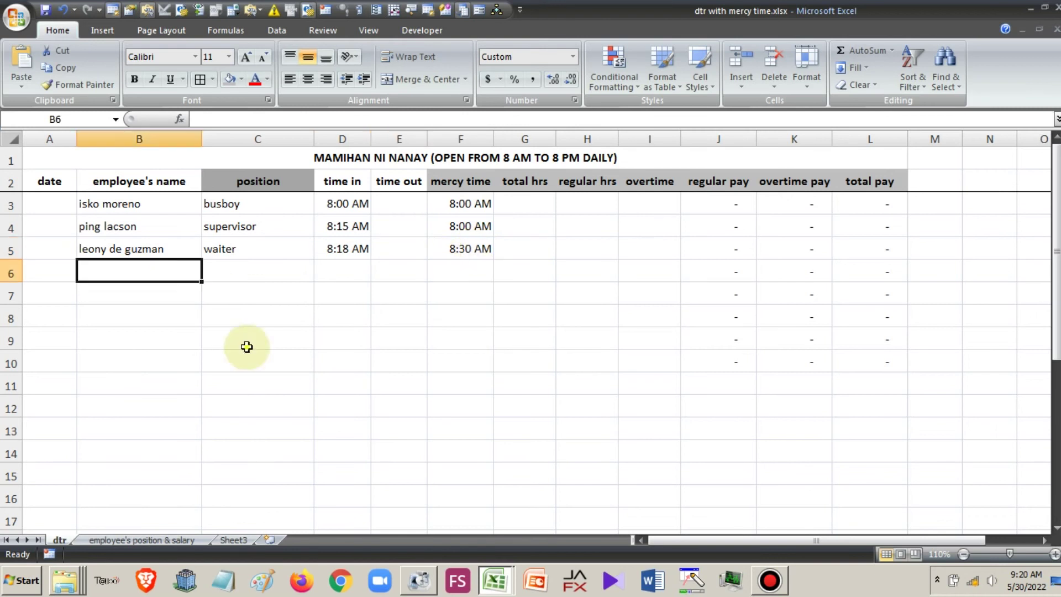
type("manny pc")
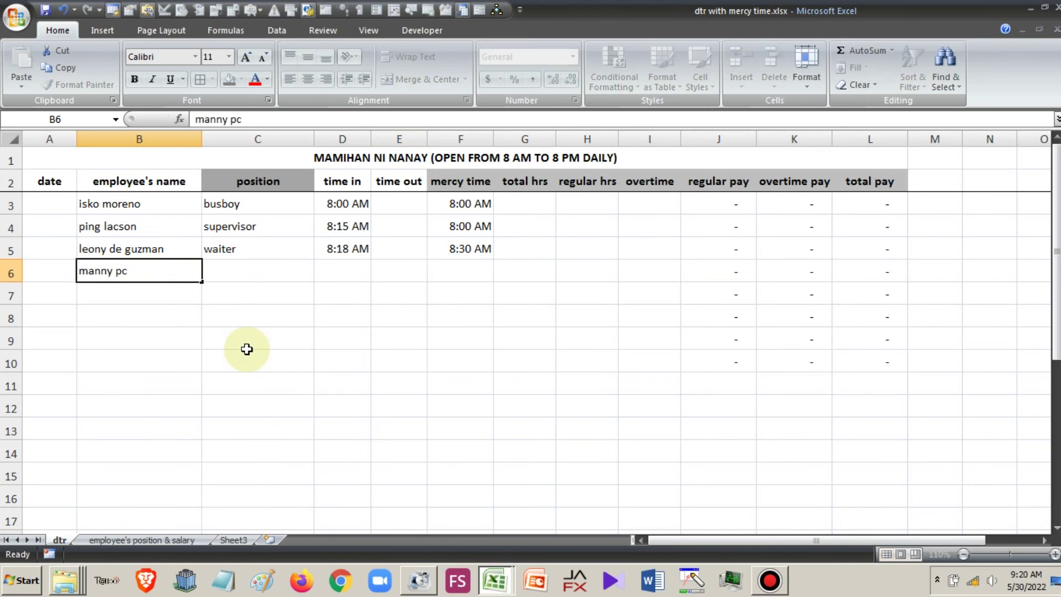
key("Tab")
type("q")
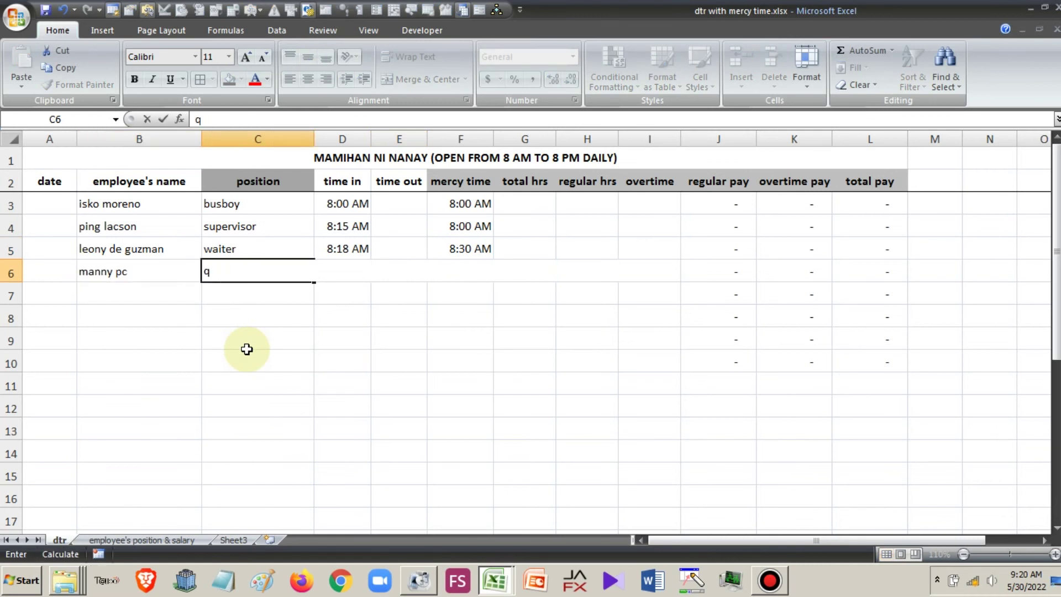
key("Escape")
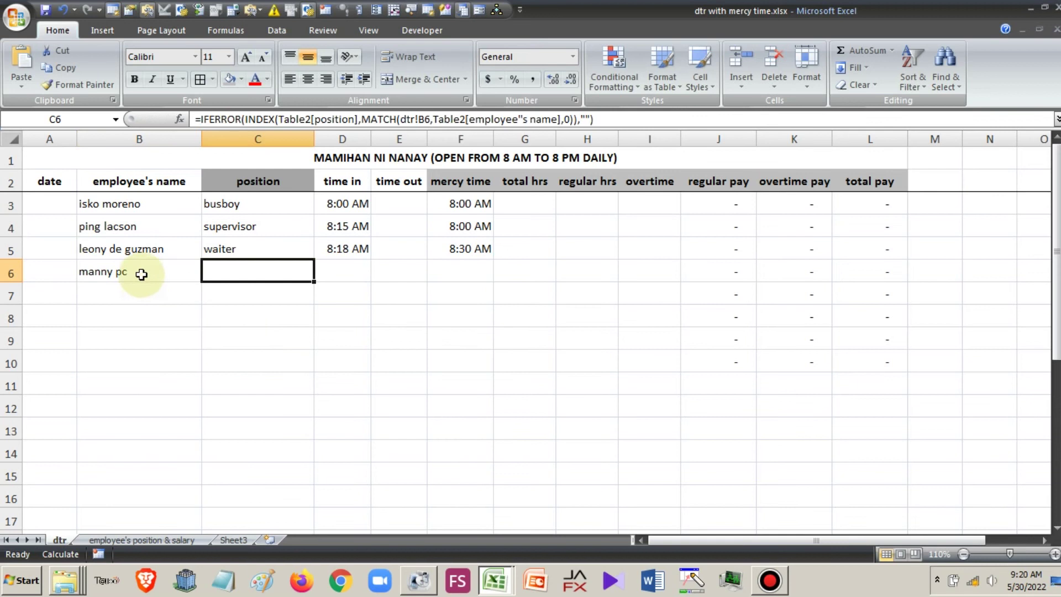
left_click(141, 275)
double_click(142, 274)
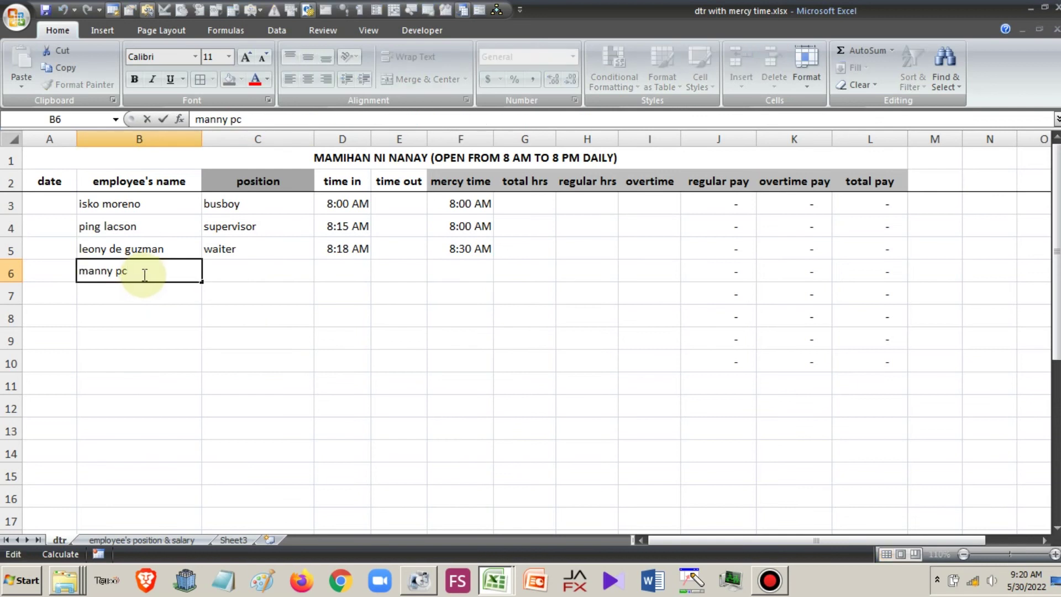
key("BackSpace")
type("acqui")
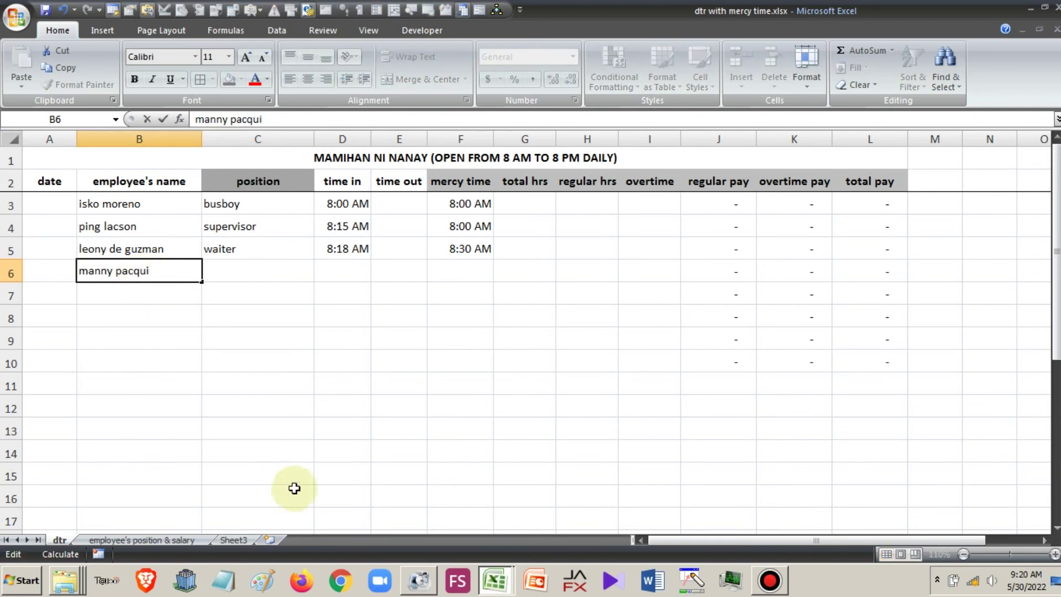
type("ao")
key("Tab")
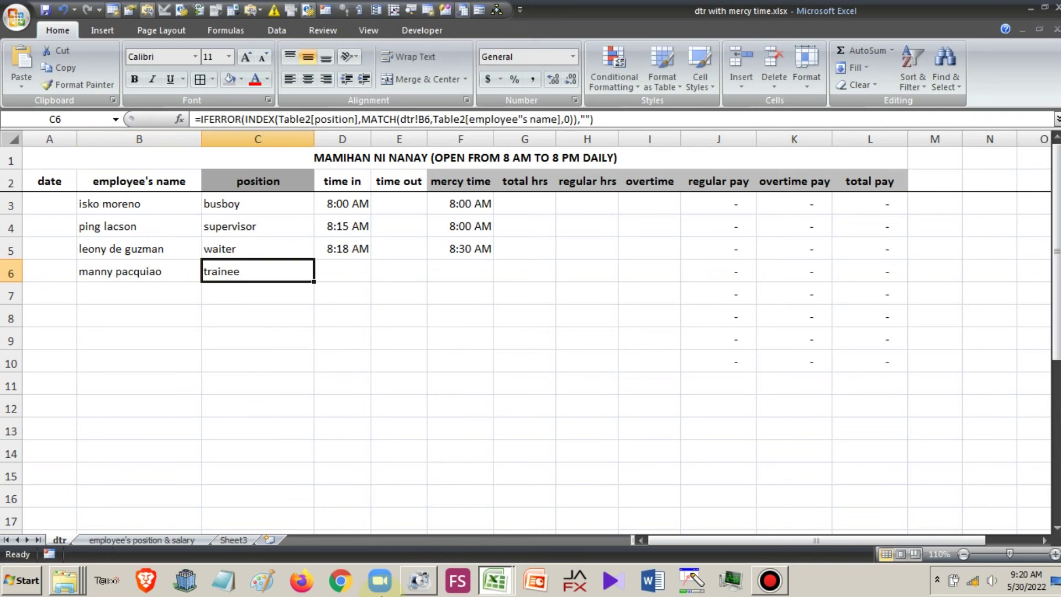
Set the trainee's time in to 8:35 am in D6
key("Tab")
type("8")
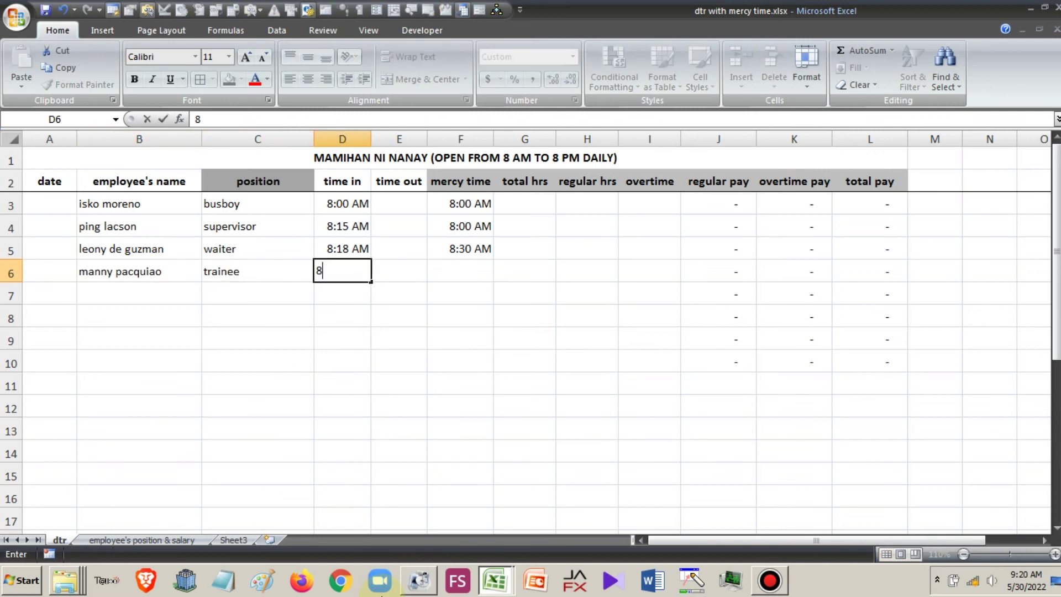
type(":35 am")
key("Tab")
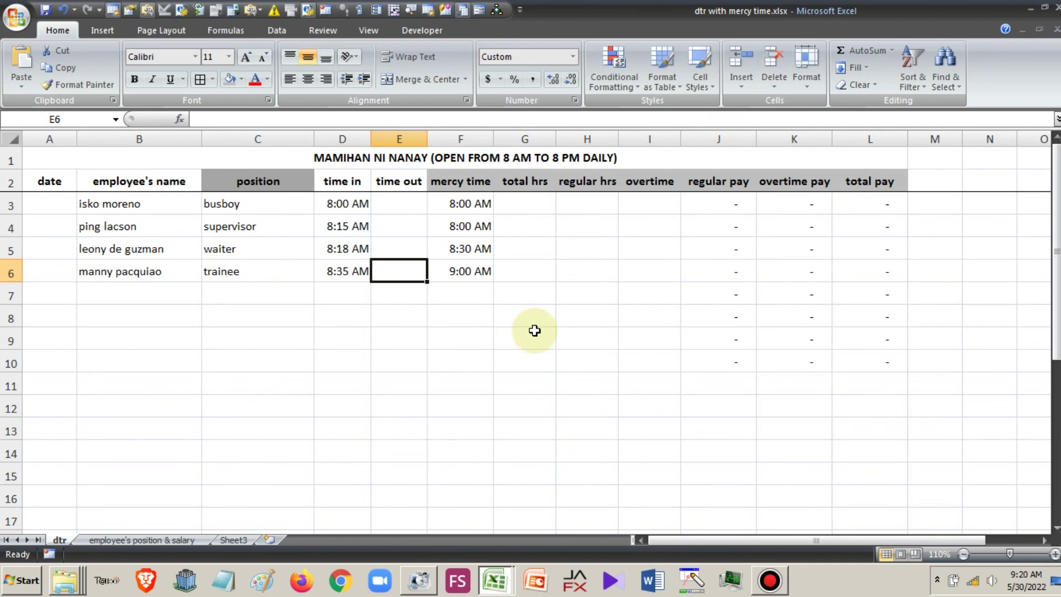
Enter the name of the second supervisor listed on the employee's position & salary sheet in B7, with a time in of 9:09 am
left_click(176, 294)
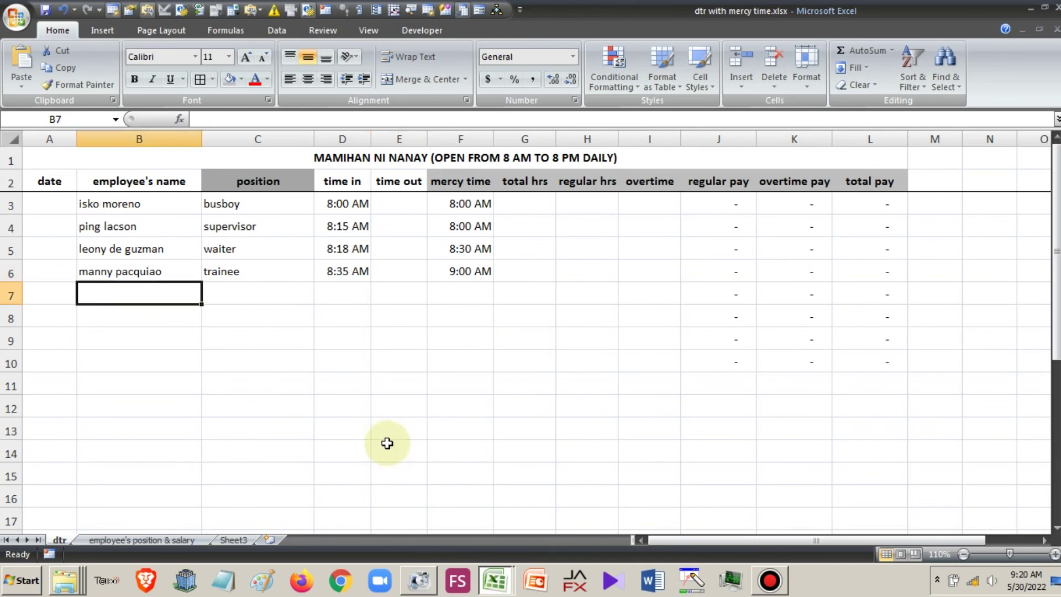
type("tito so")
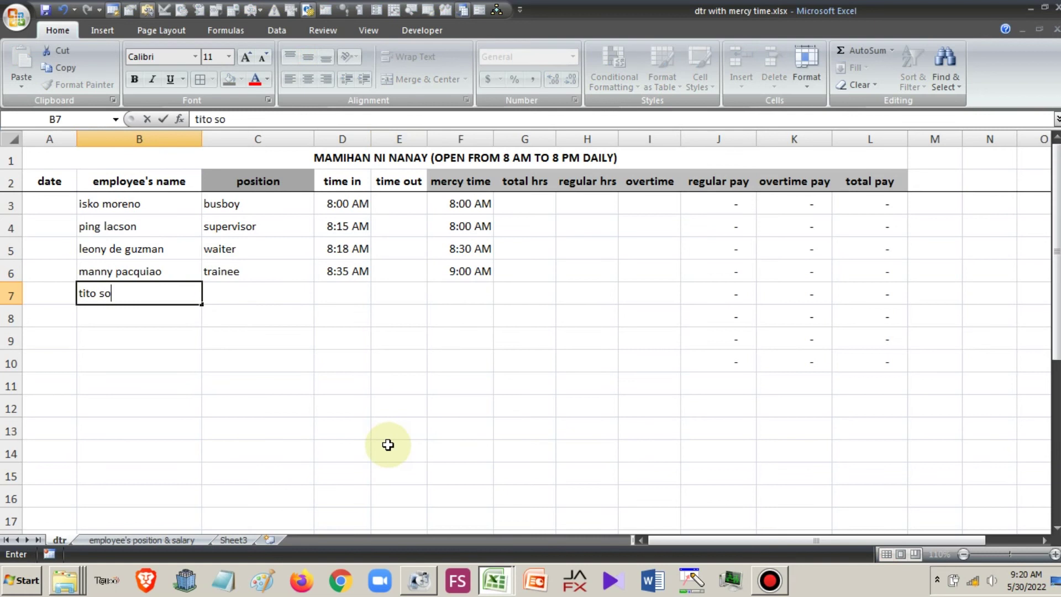
type("tto")
key("Tab")
key("Tab")
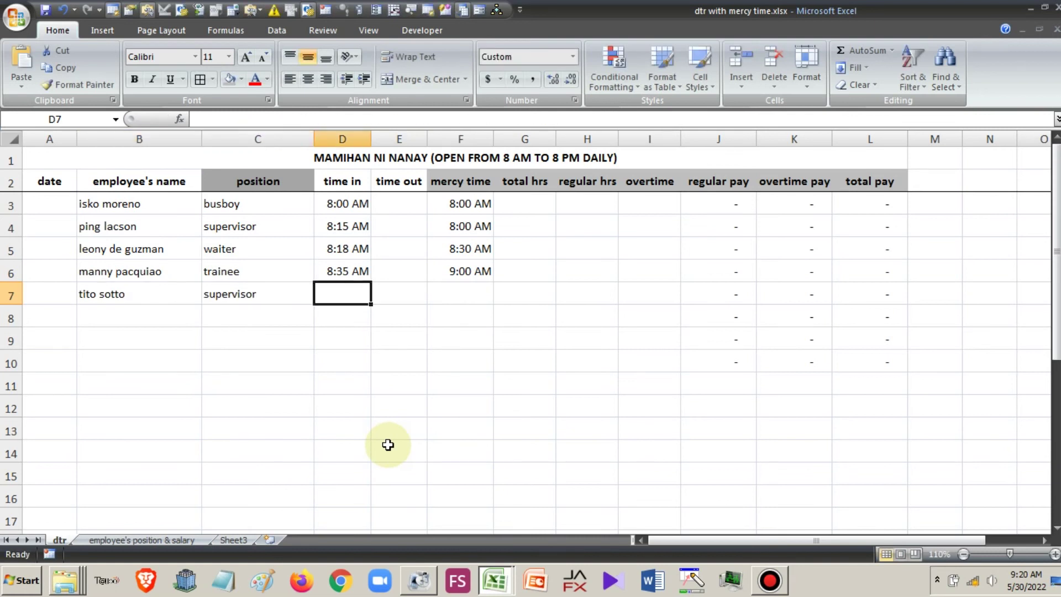
type("9:")
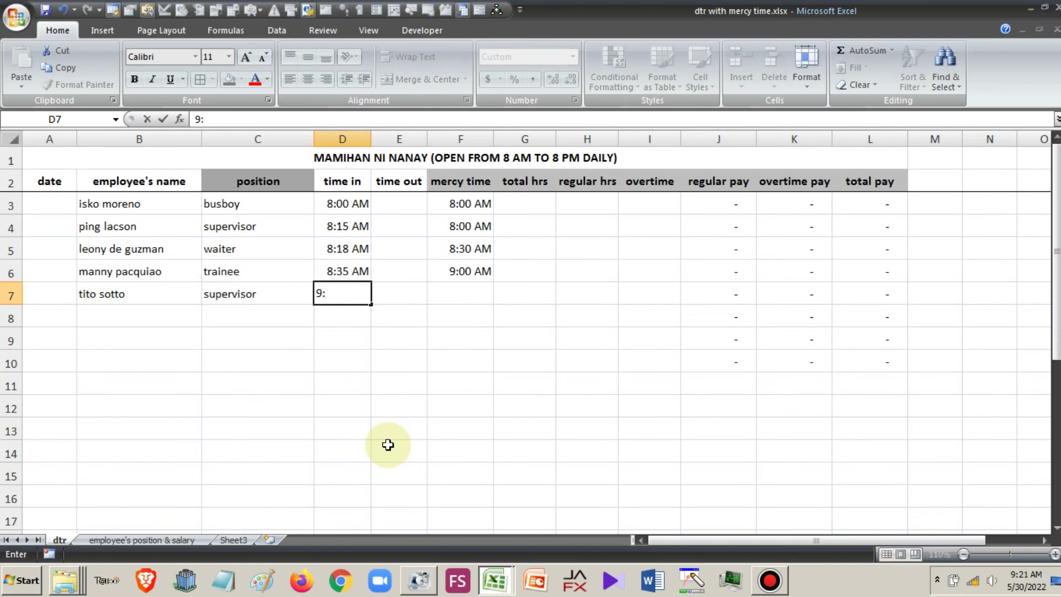
type("09 am")
key("Tab")
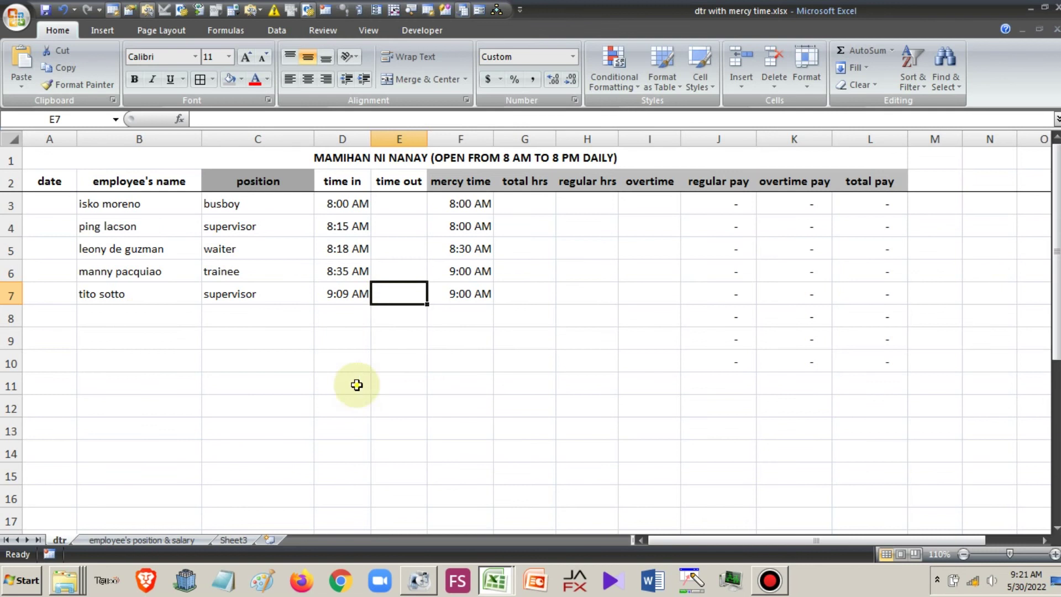
Look up the assistant supervisor on the employee's position & salary sheet and enter that name in B8 of the dtr sheet, with a time in of 9:20 am
key("Return")
left_click(115, 539)
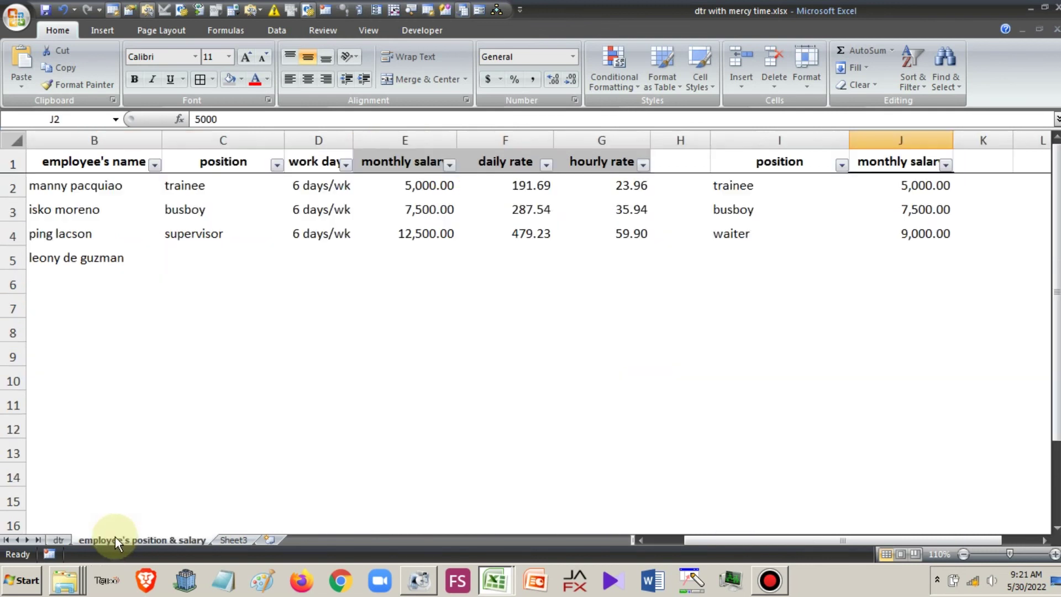
left_click(58, 539)
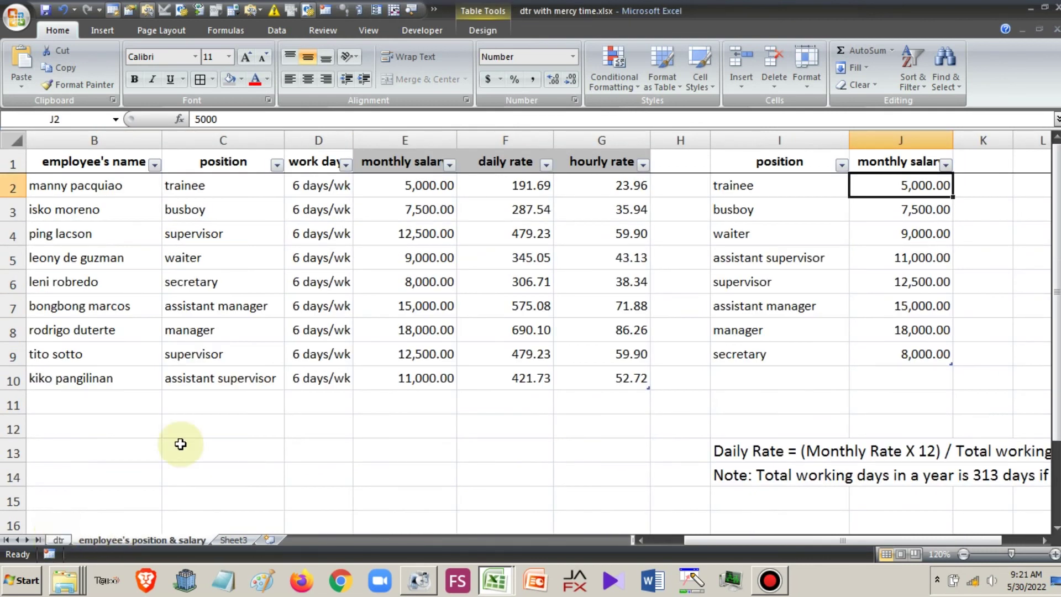
type("kik")
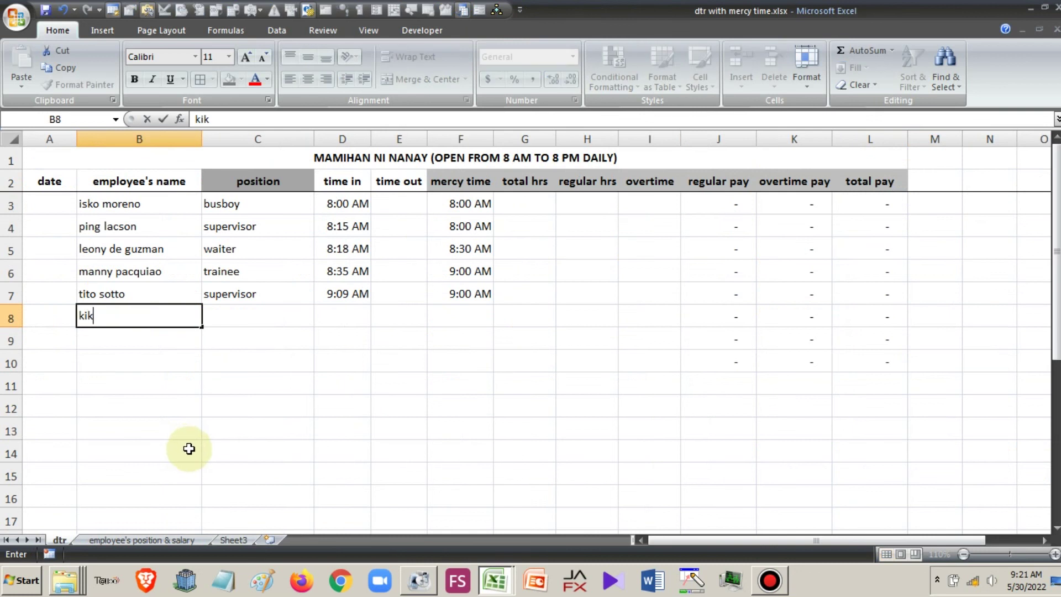
type("o pangilinan")
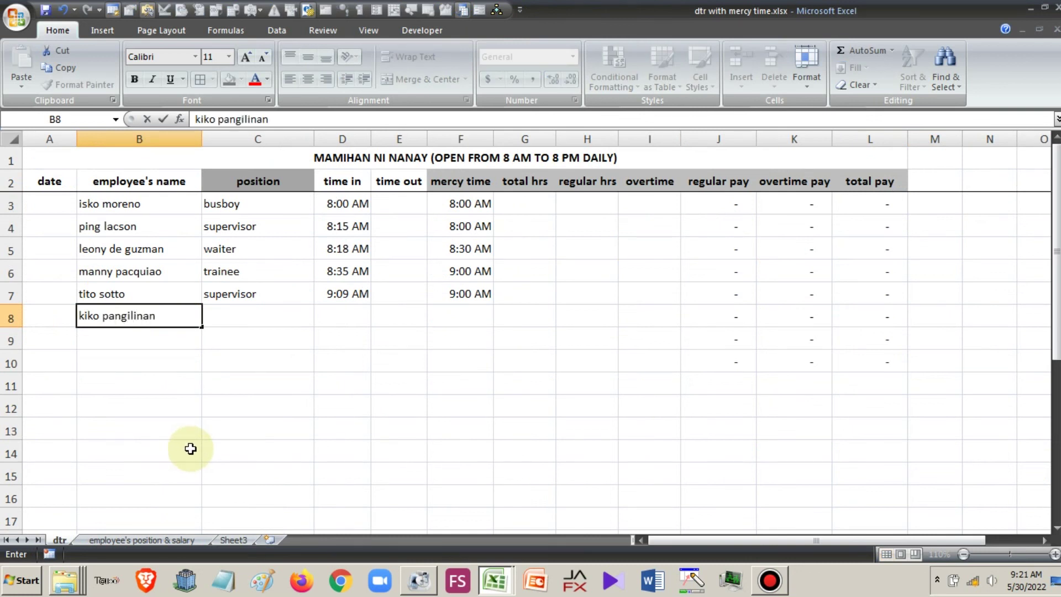
key("Tab")
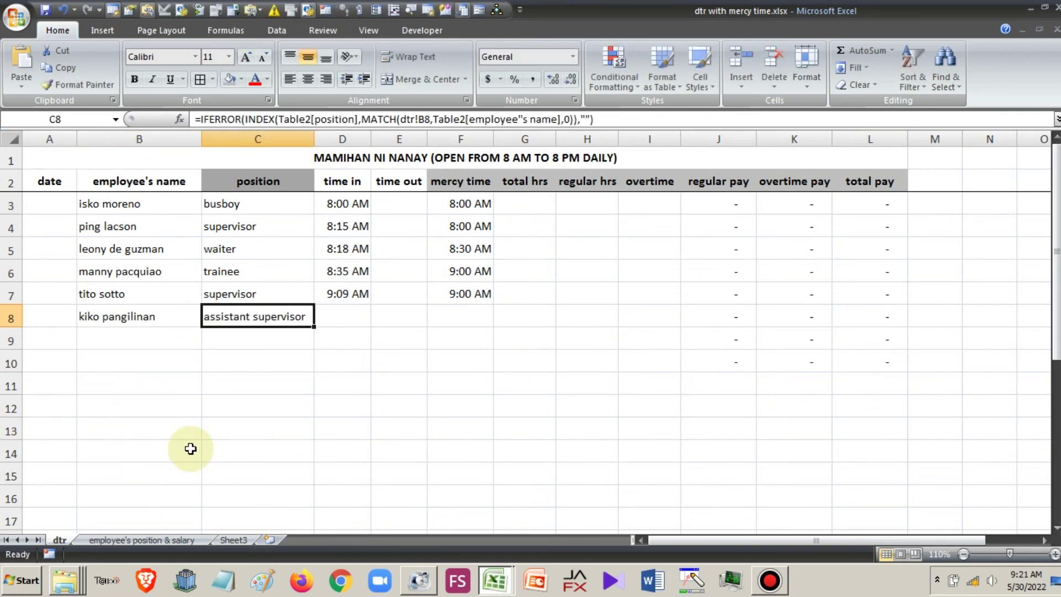
key("Tab")
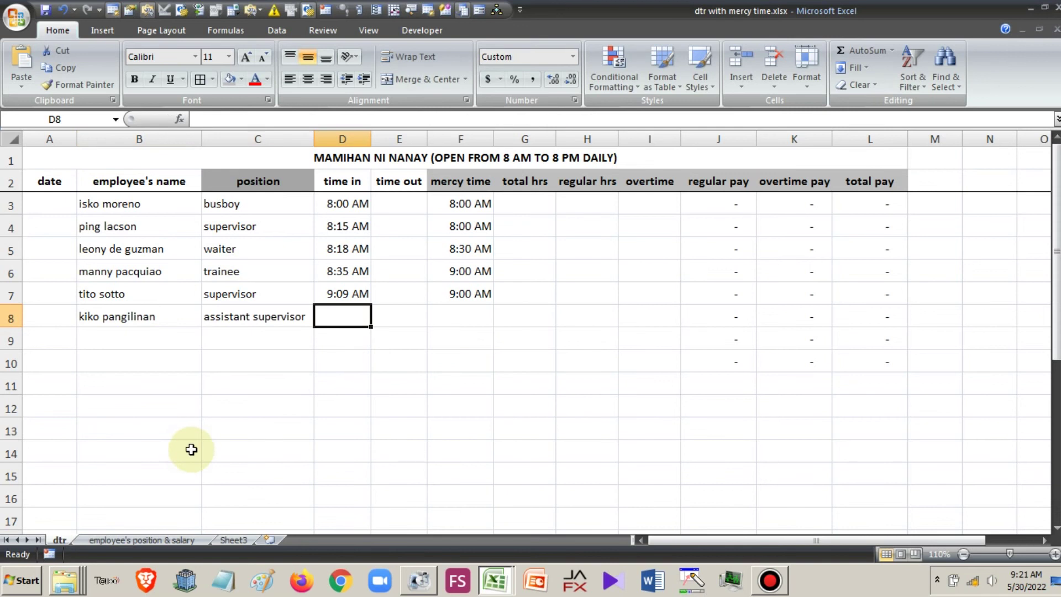
type("9:")
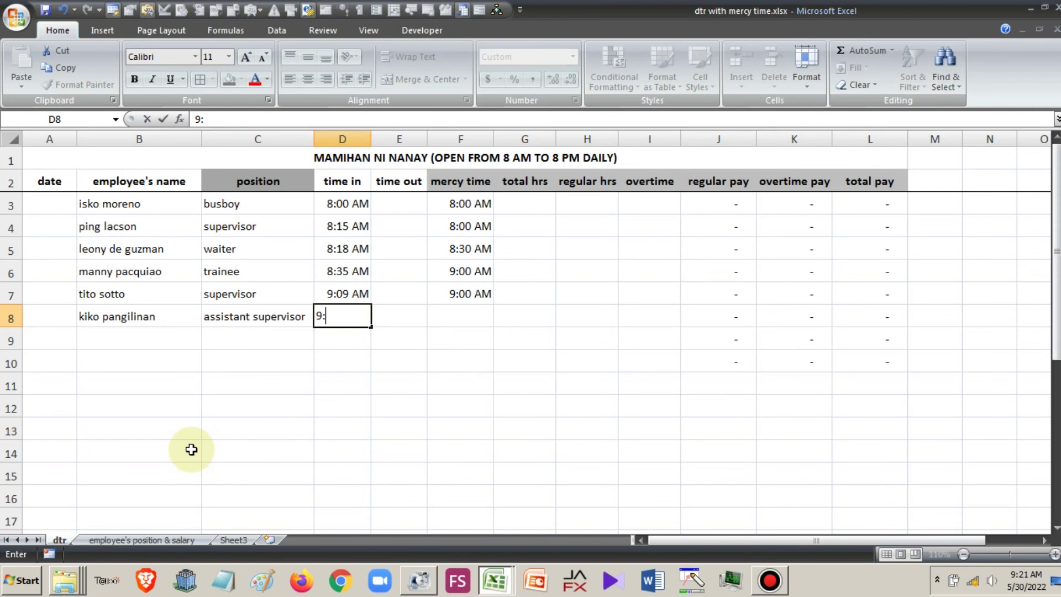
type("20 am")
key("Tab")
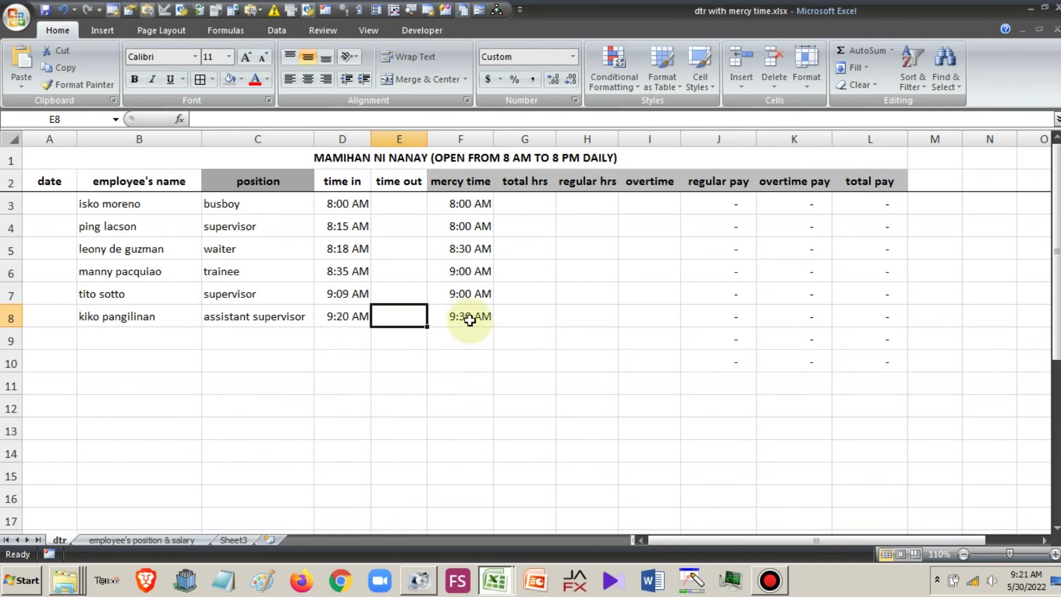
Look up the secretary on the employee's position & salary sheet and enter that employee's name in B9 of the dtr sheet
left_click(157, 339)
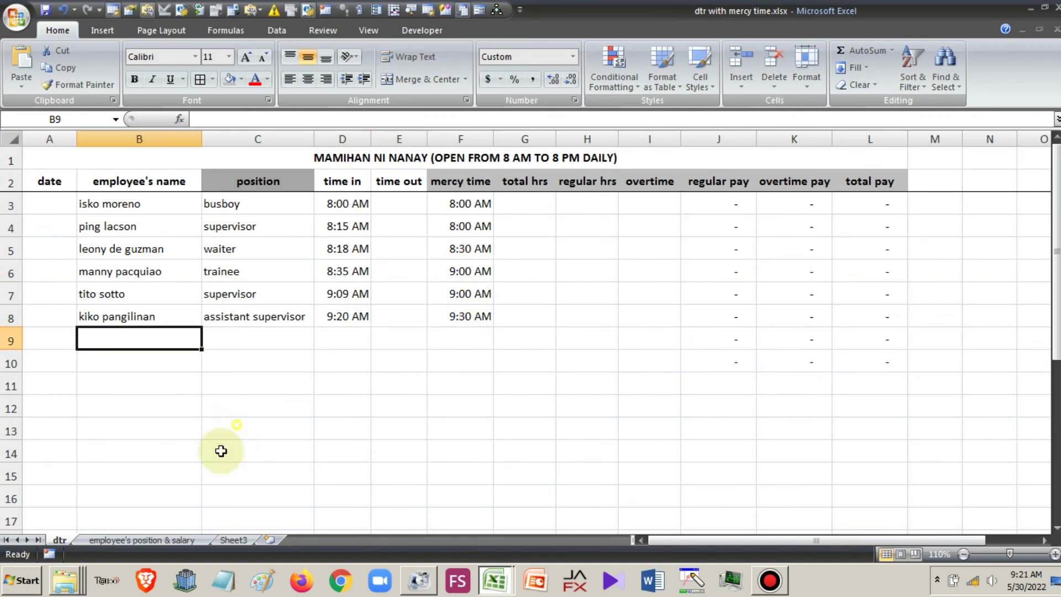
left_click(133, 540)
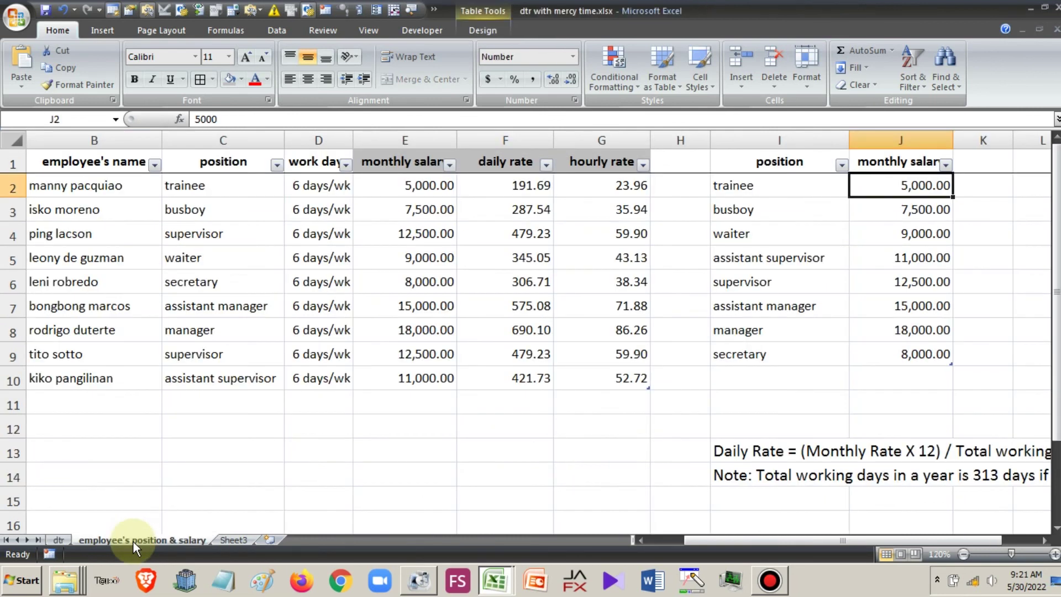
left_click(59, 540)
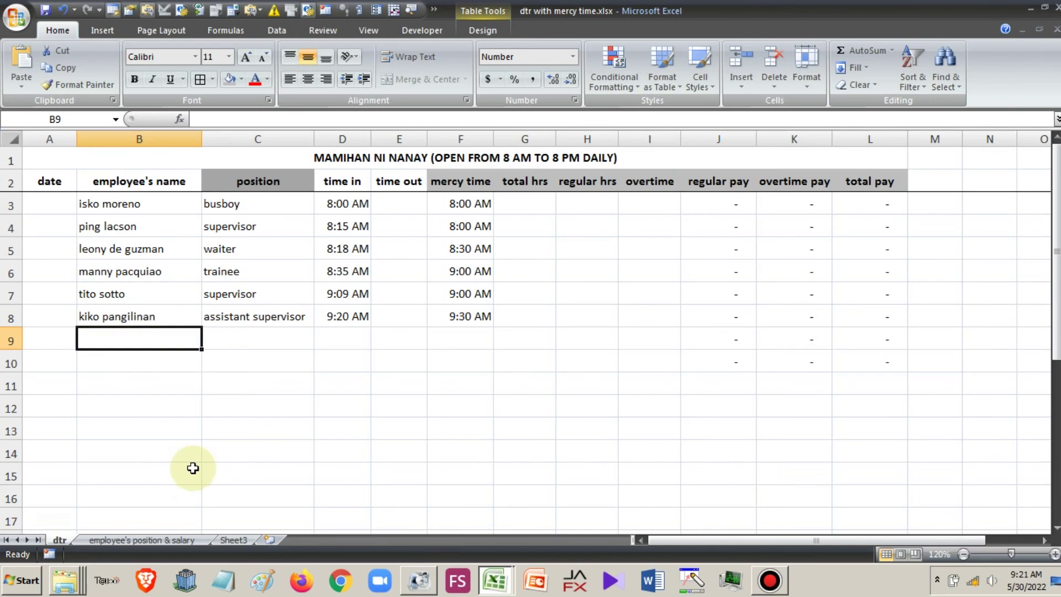
type("leni")
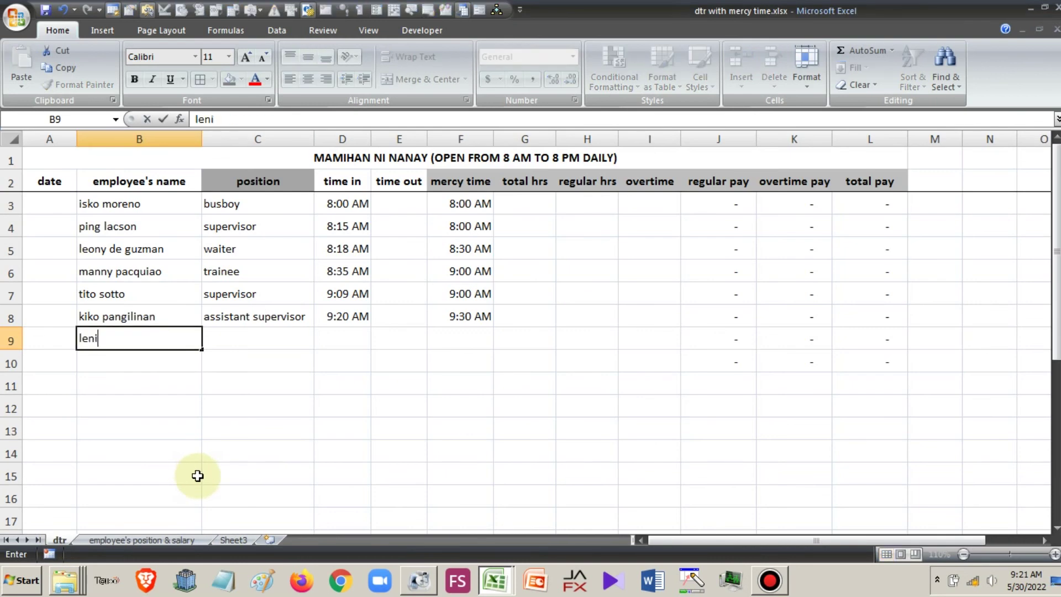
type(" robredo")
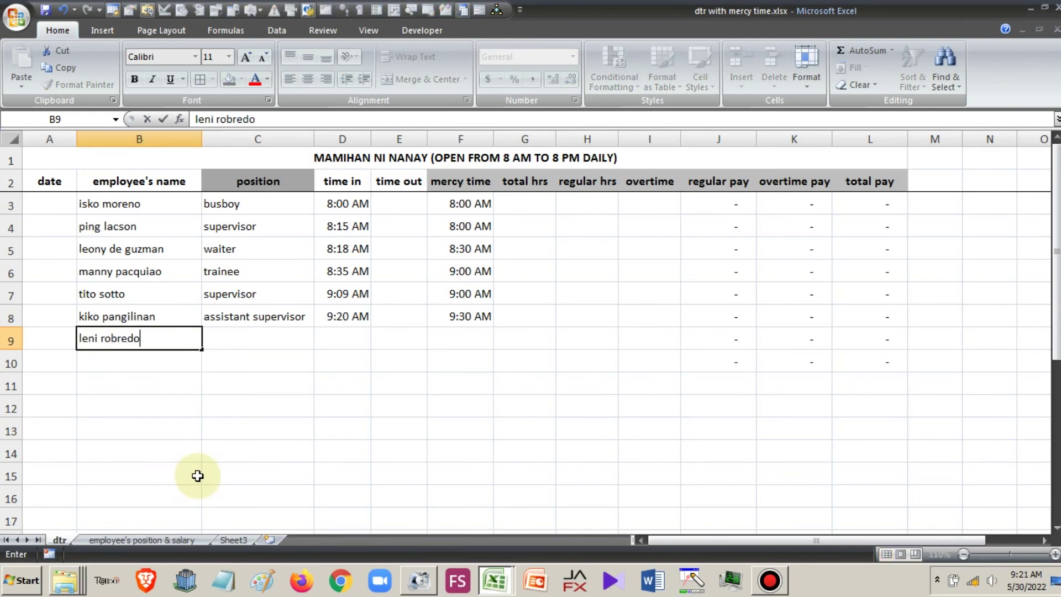
key("Tab")
key("Tab")
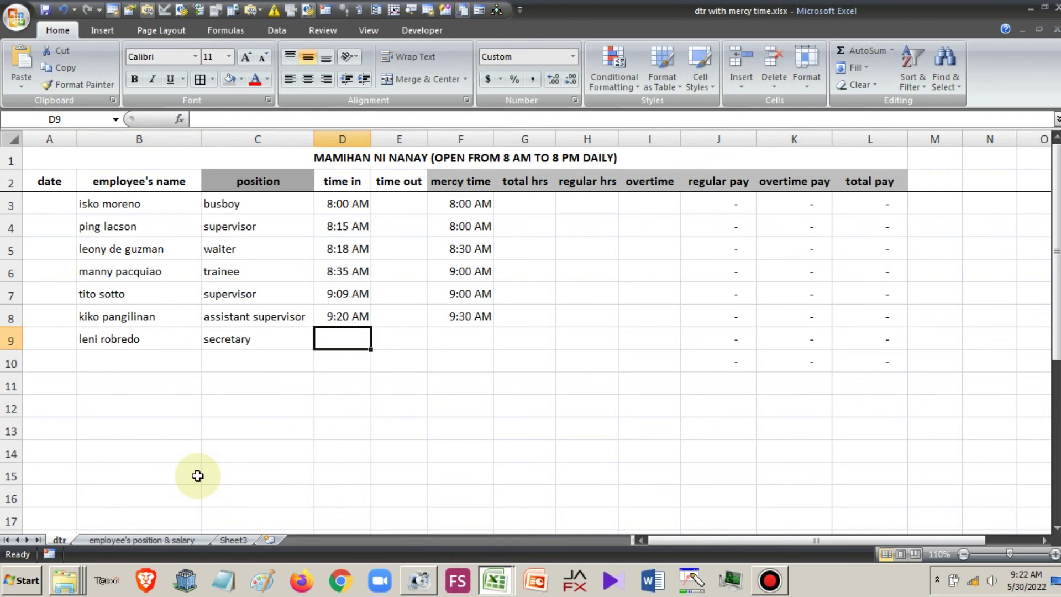
Set the secretary's time in to 10:11 am in D9
type("10")
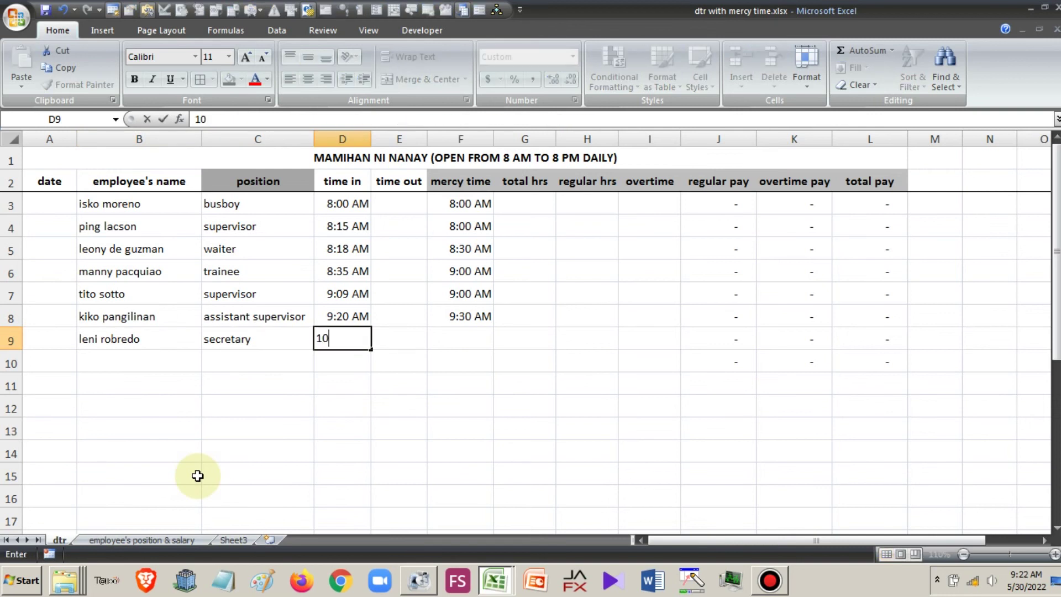
type(":11 am")
key("Tab")
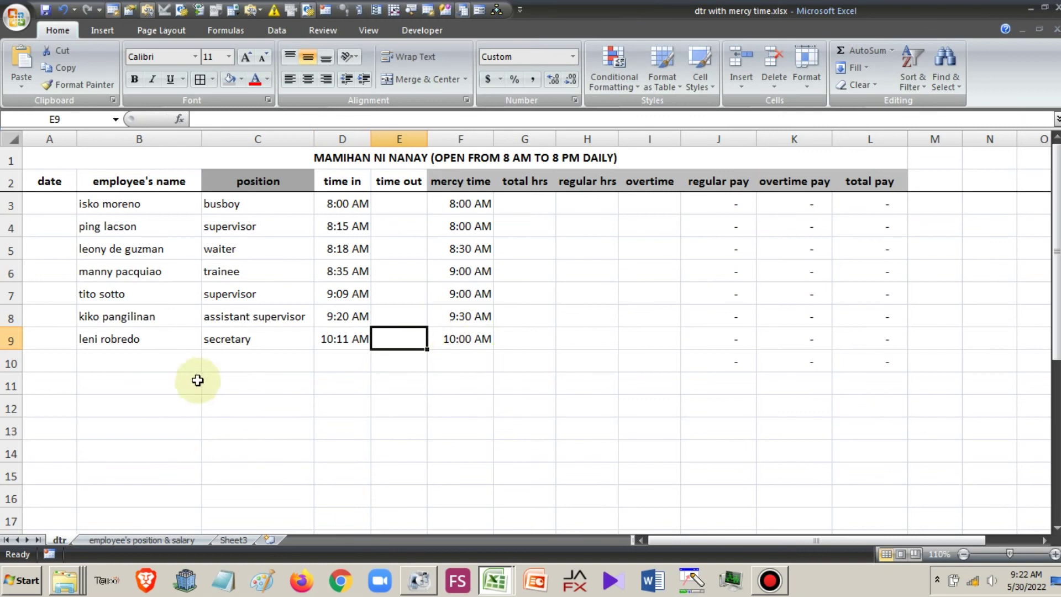
key("Return")
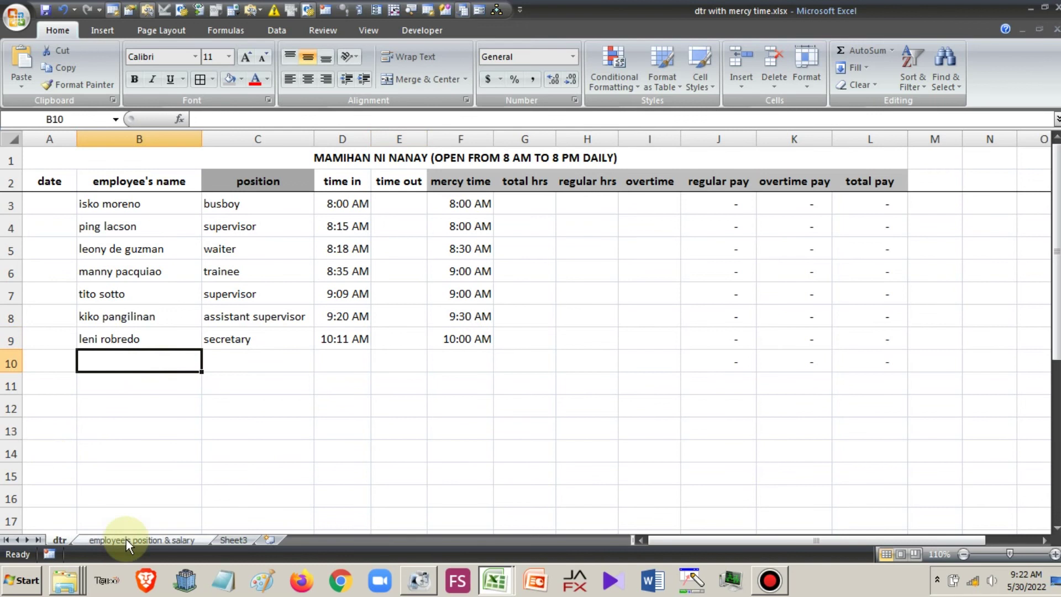
Look up the assistant manager on the employee's position & salary sheet and enter that employee's name in B10 of the dtr sheet
left_click(126, 540)
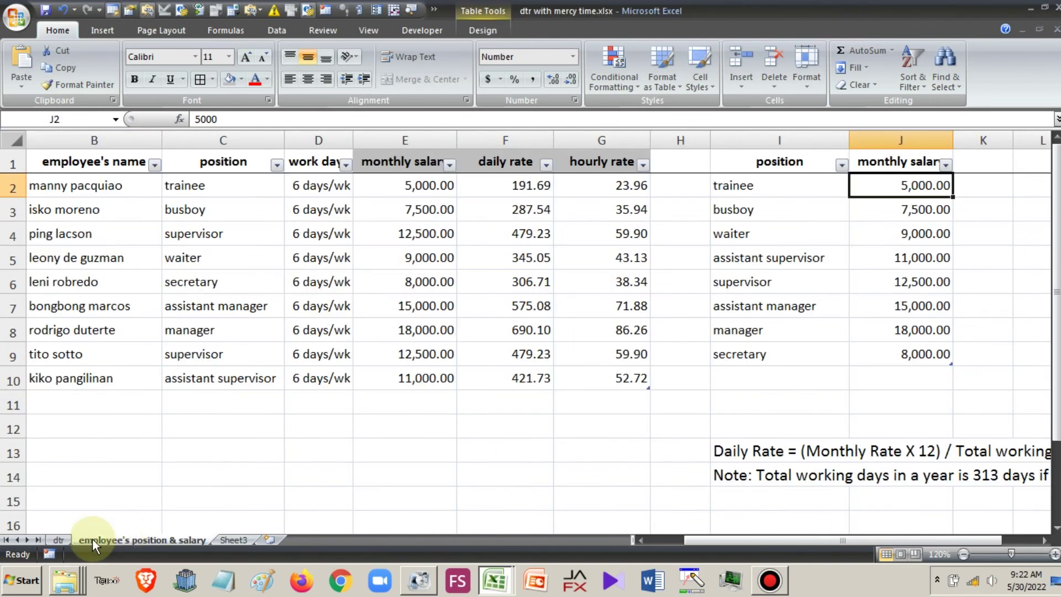
left_click(58, 540)
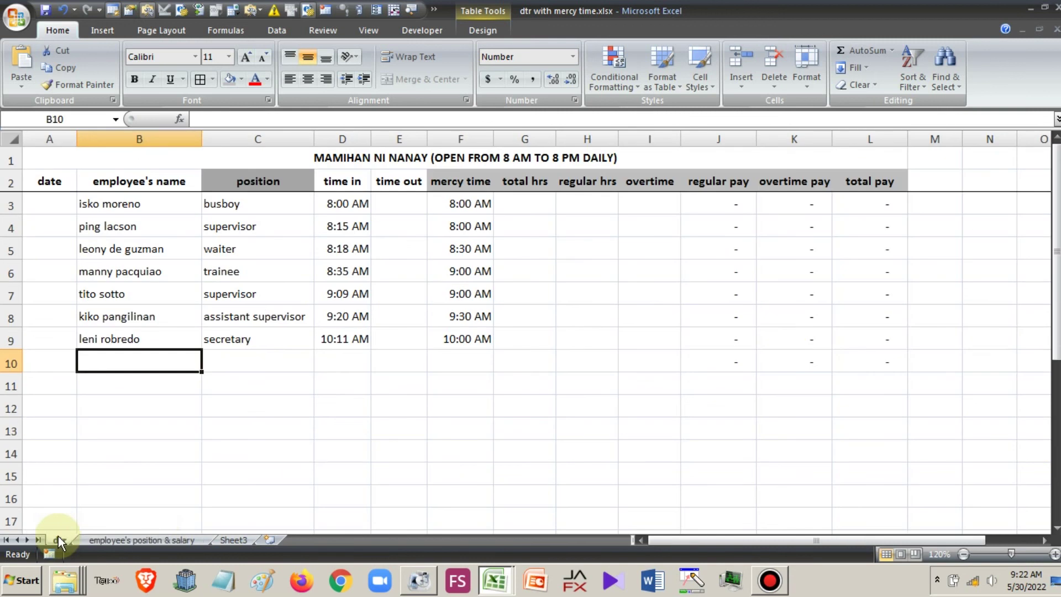
left_click(138, 539)
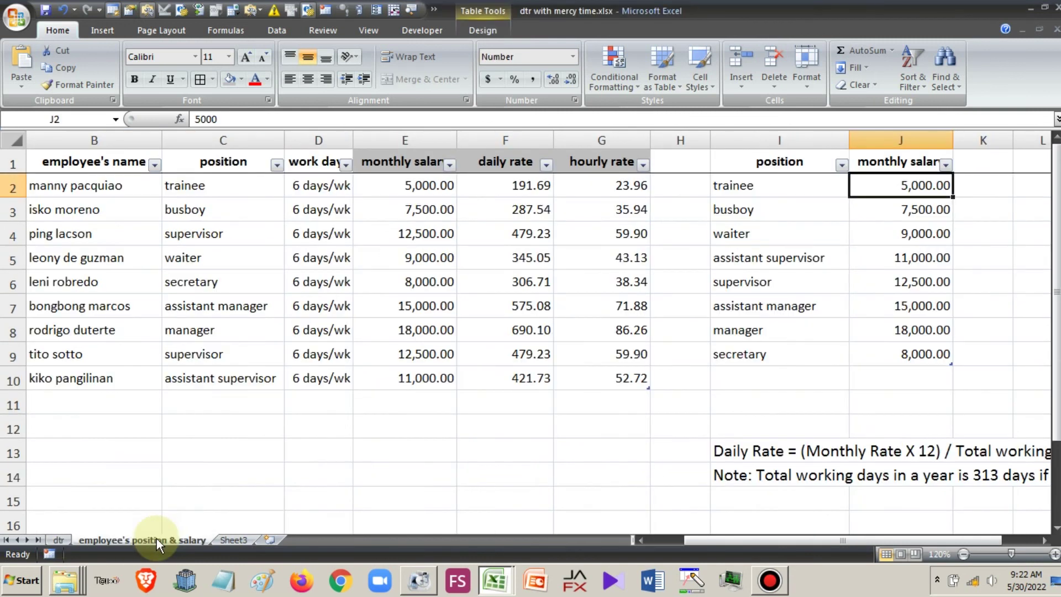
left_click(64, 538)
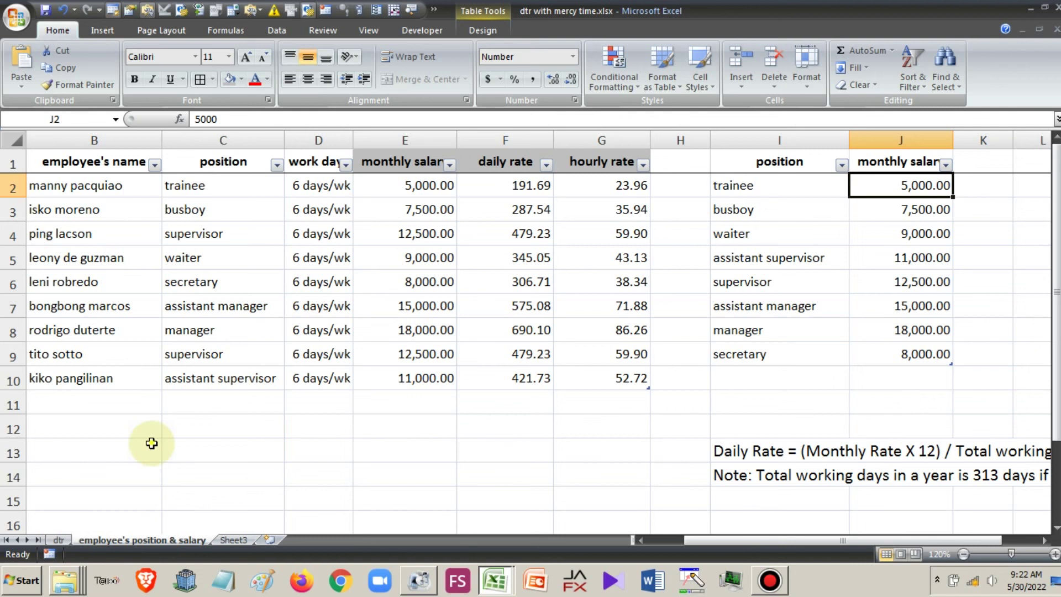
type("bon")
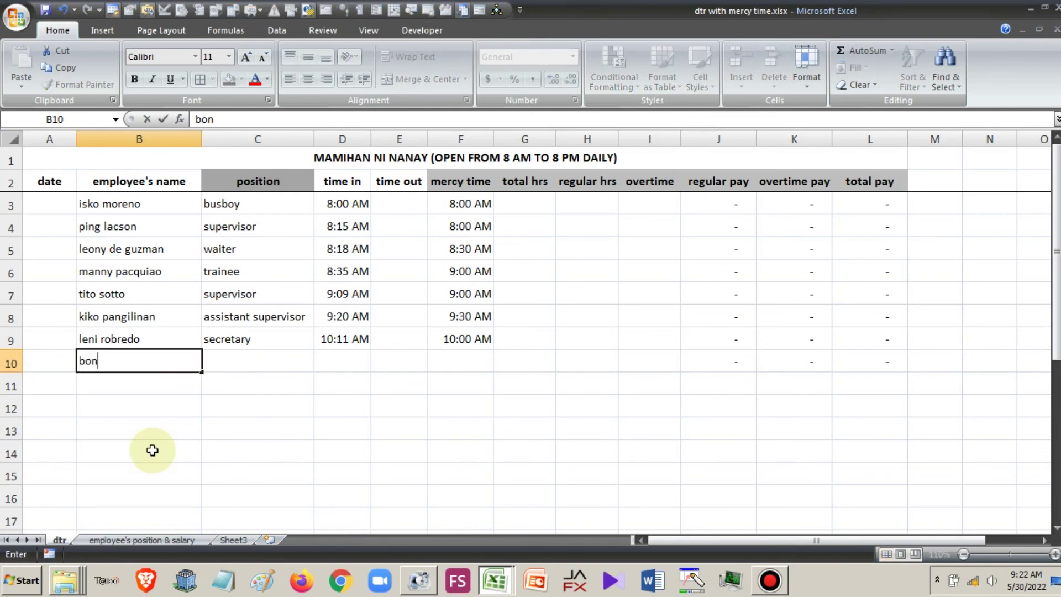
type("gbong marcos")
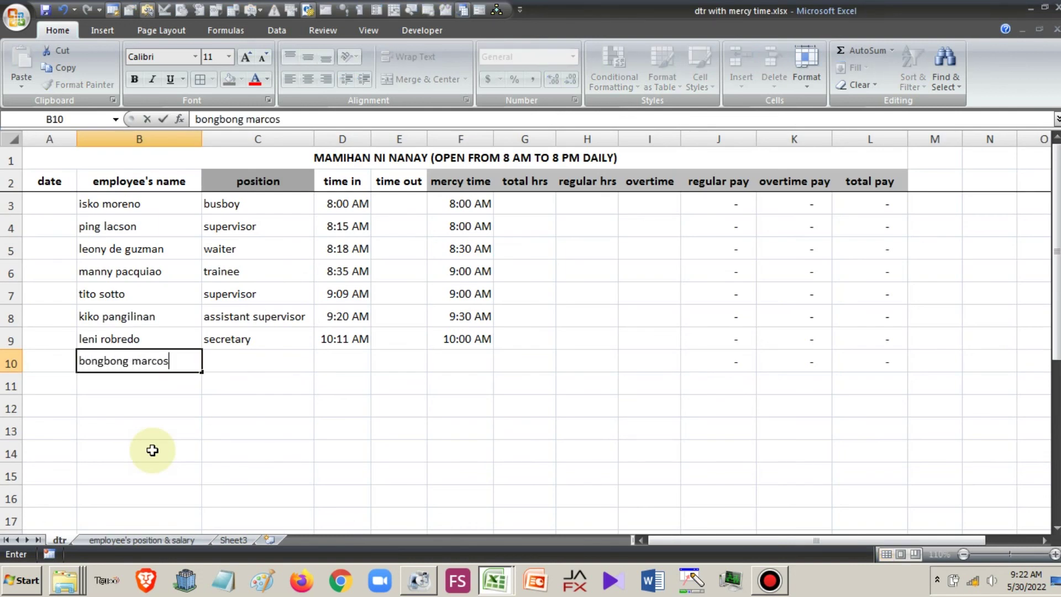
key("Tab")
key("Tab")
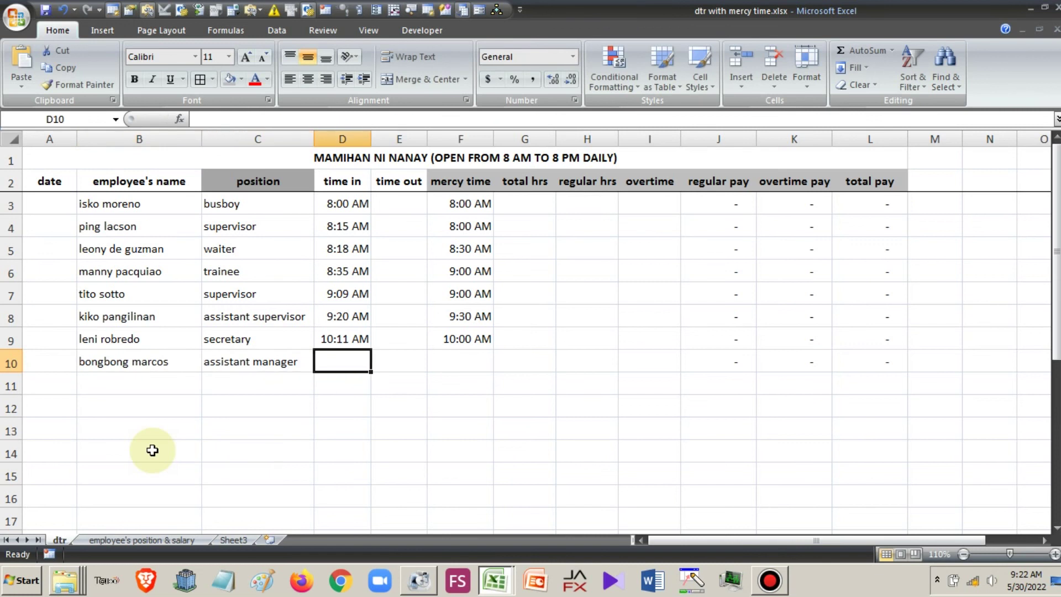
Set the assistant manager's time in to 10:17 am in D10
type("10")
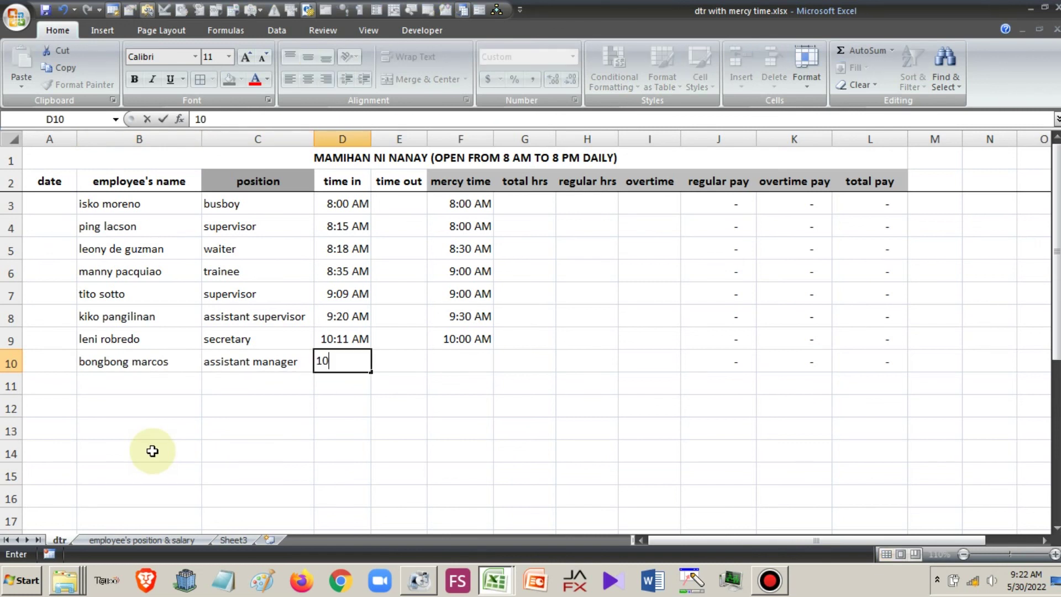
type(":17 am")
key("Tab")
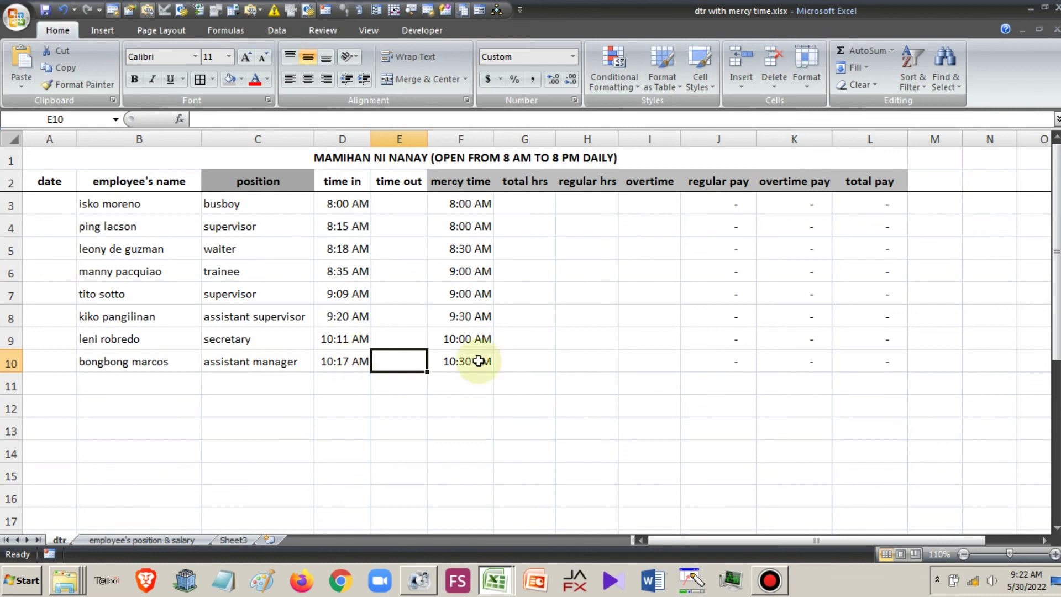
Enter the manager's name in B11 of the dtr sheet, spelled as on the employee's position & salary sheet
left_click(191, 387)
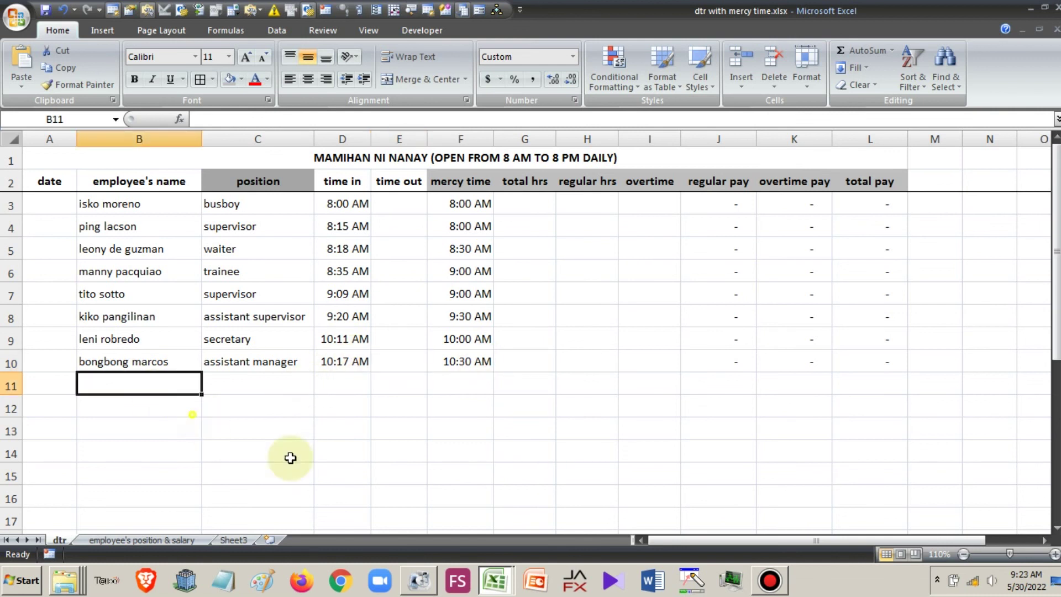
type("rod")
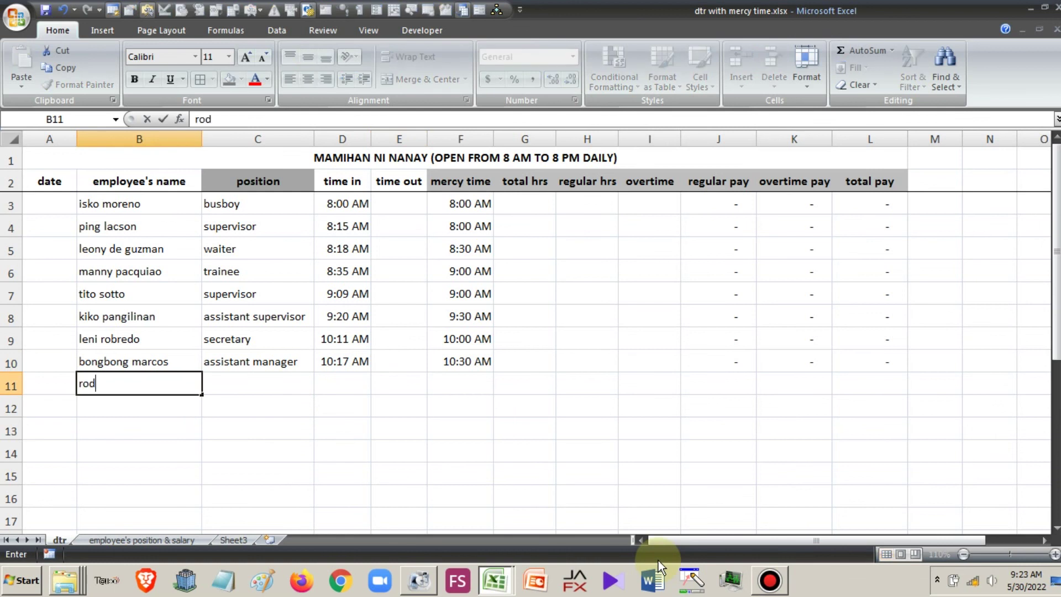
type("rigo duterte")
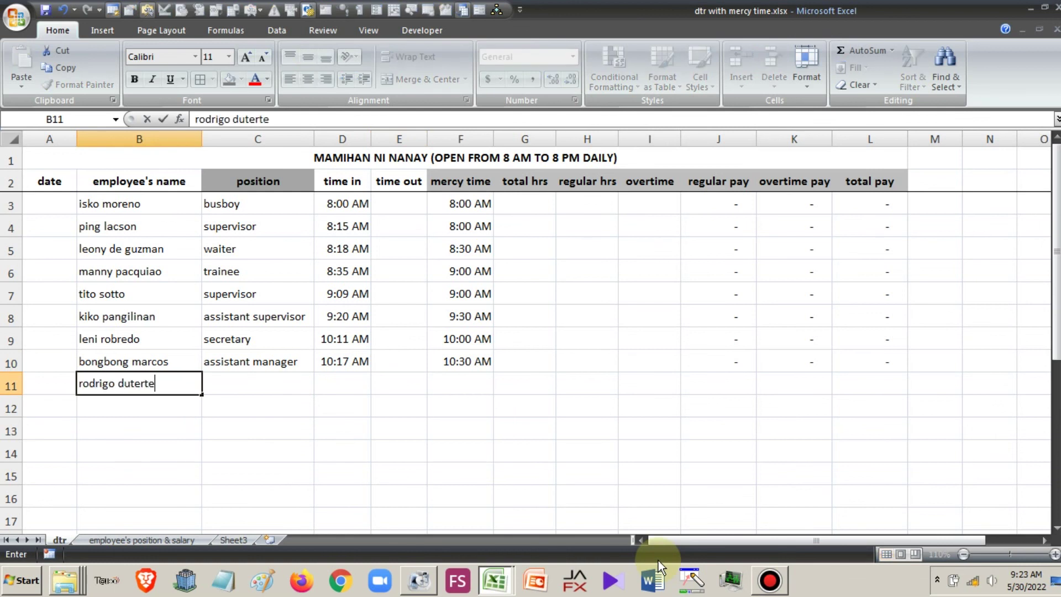
key("Tab")
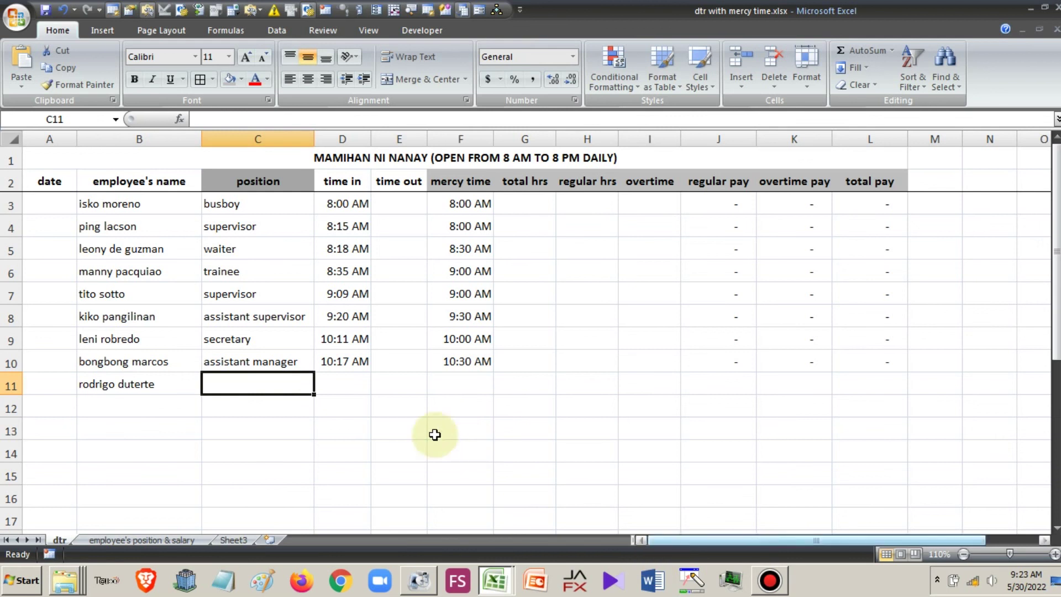
Fill the position lookup formula from C10 down to C11
left_click(307, 366)
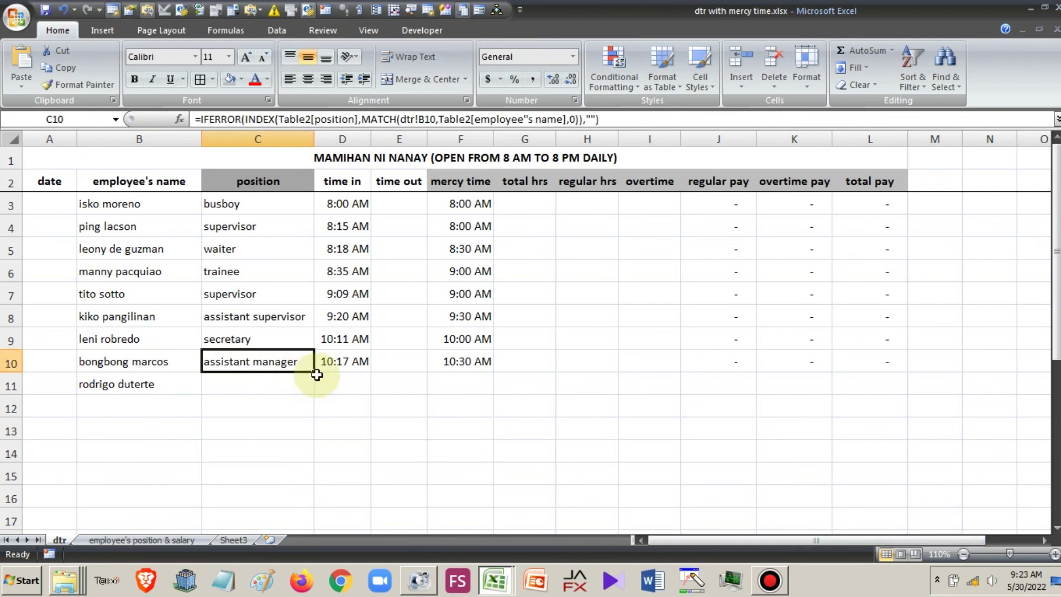
left_click_drag(317, 388, 346, 403)
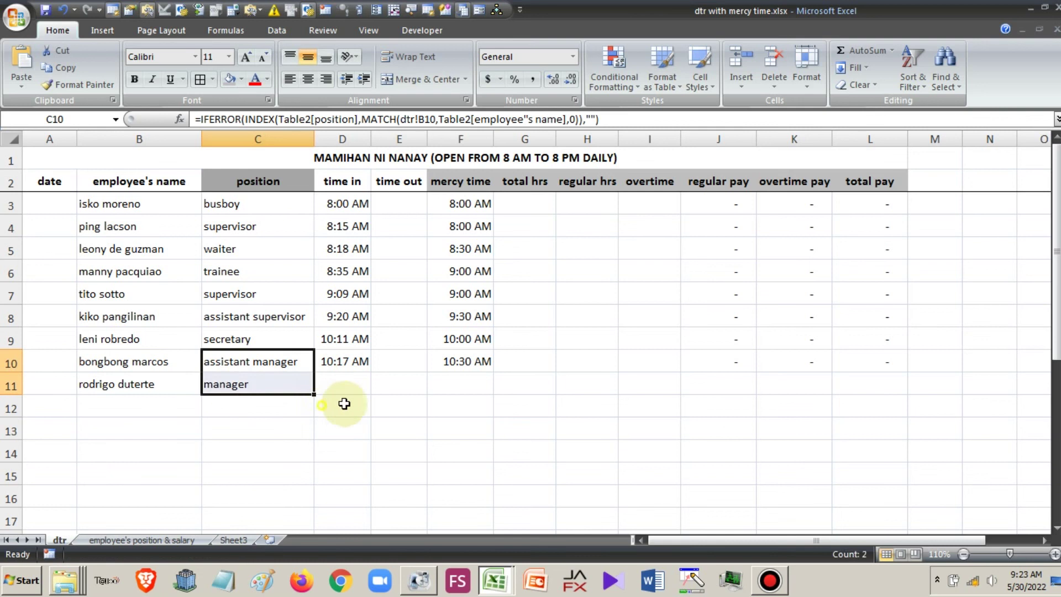
key("Down")
Set the manager's time in to 10:35 am in D11
left_click(350, 383)
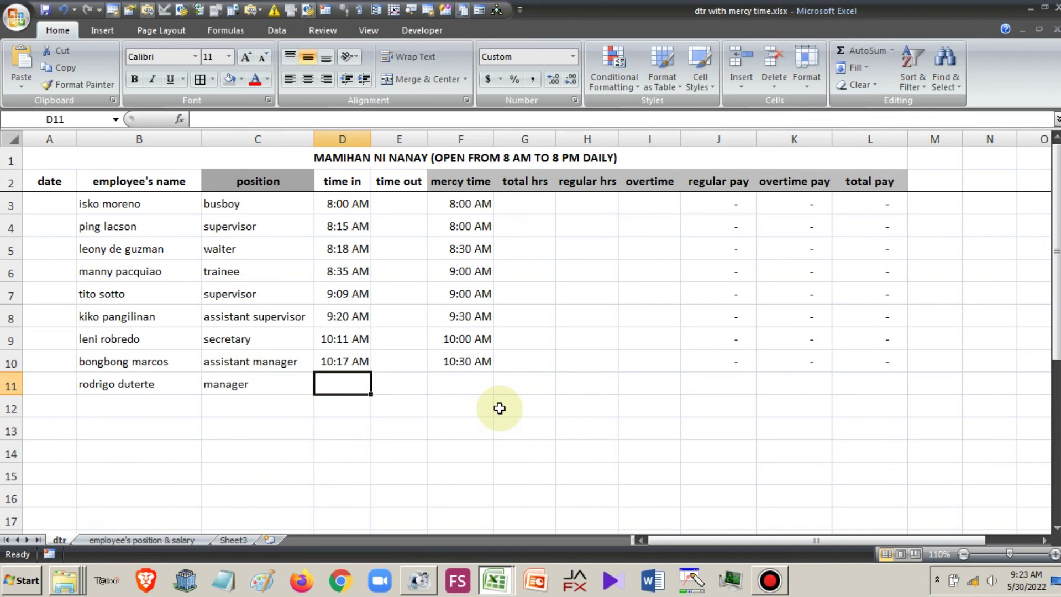
type("10:")
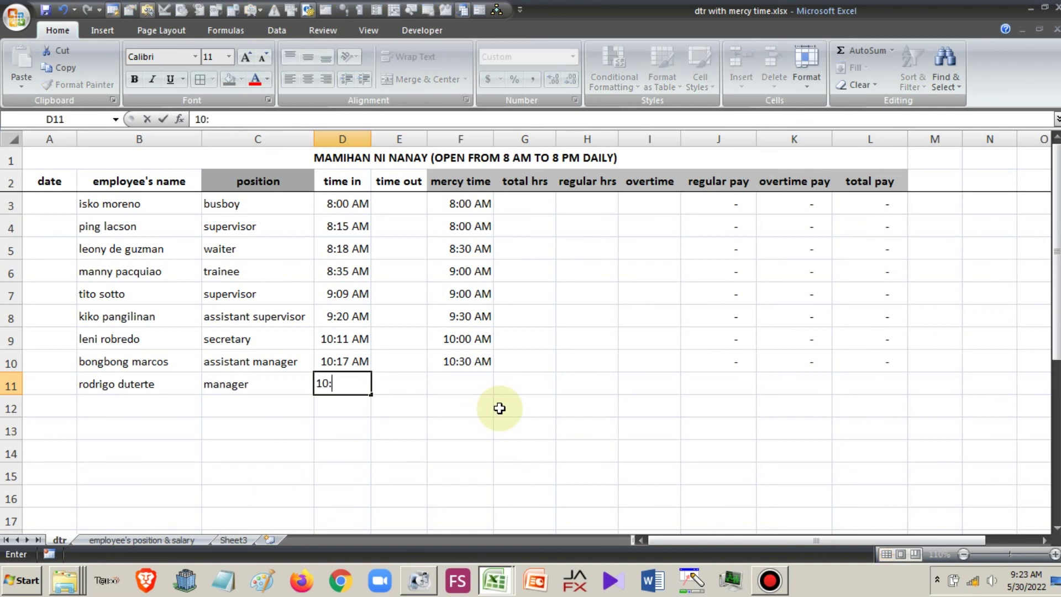
type("35 am")
key("Tab")
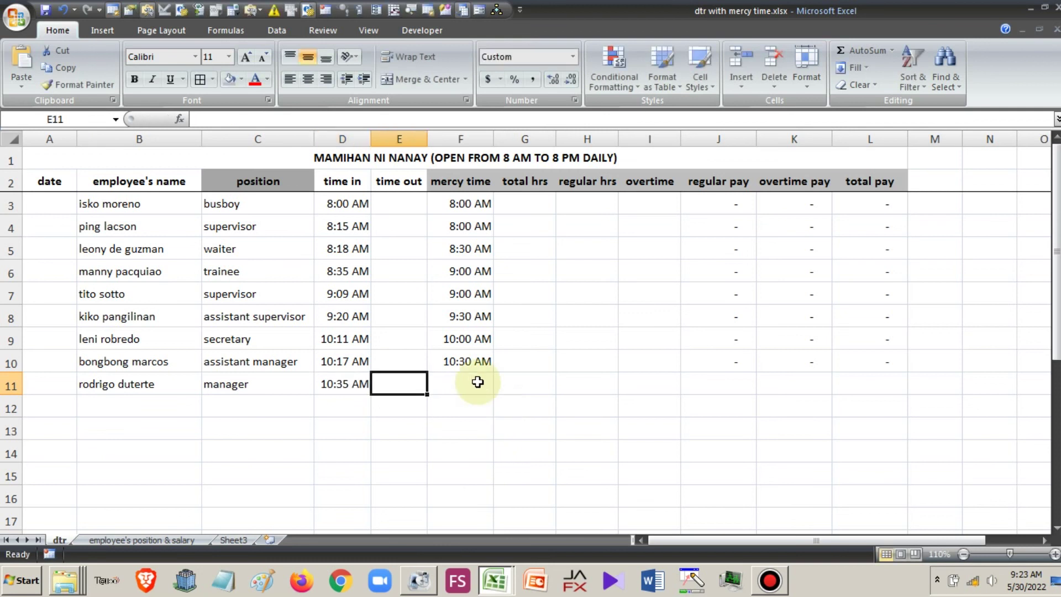
Fill the mercy time formula from F10 down to F11
left_click(474, 362)
left_click_drag(497, 373, 476, 394)
key("Down")
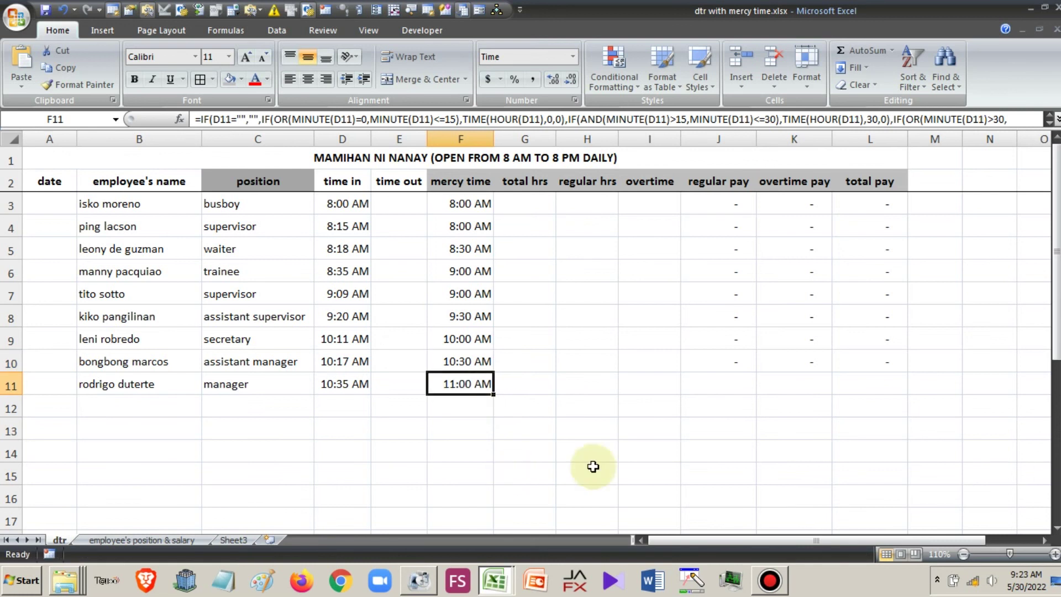
Fill the pay formulas in J10:L10 and the total hrs, regular hrs and overtime formulas in G10:I10 down to row 11
left_click_drag(719, 362, 907, 394)
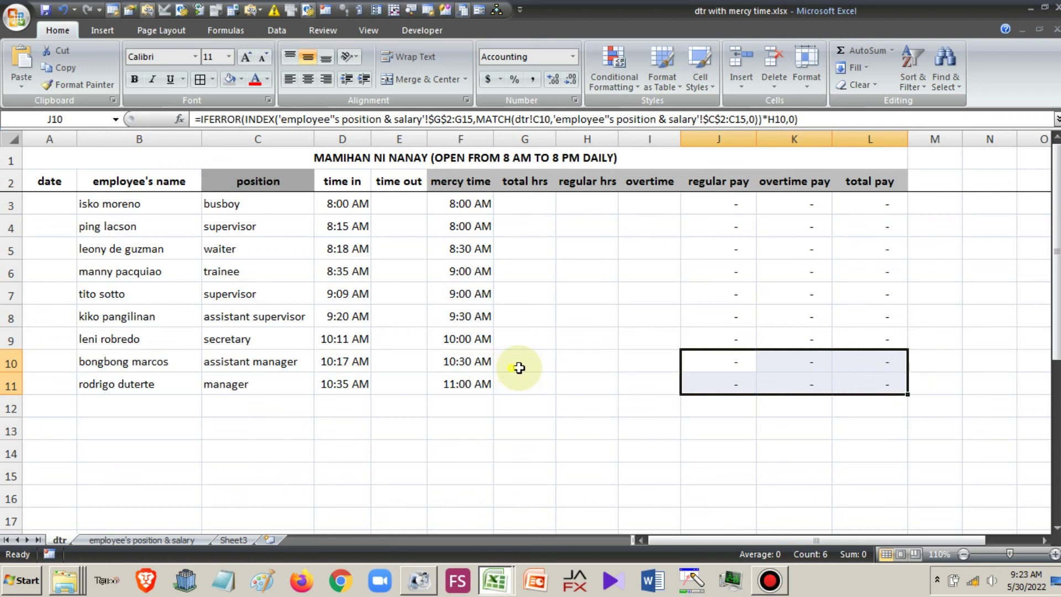
left_click_drag(516, 367, 682, 387)
left_click(662, 386)
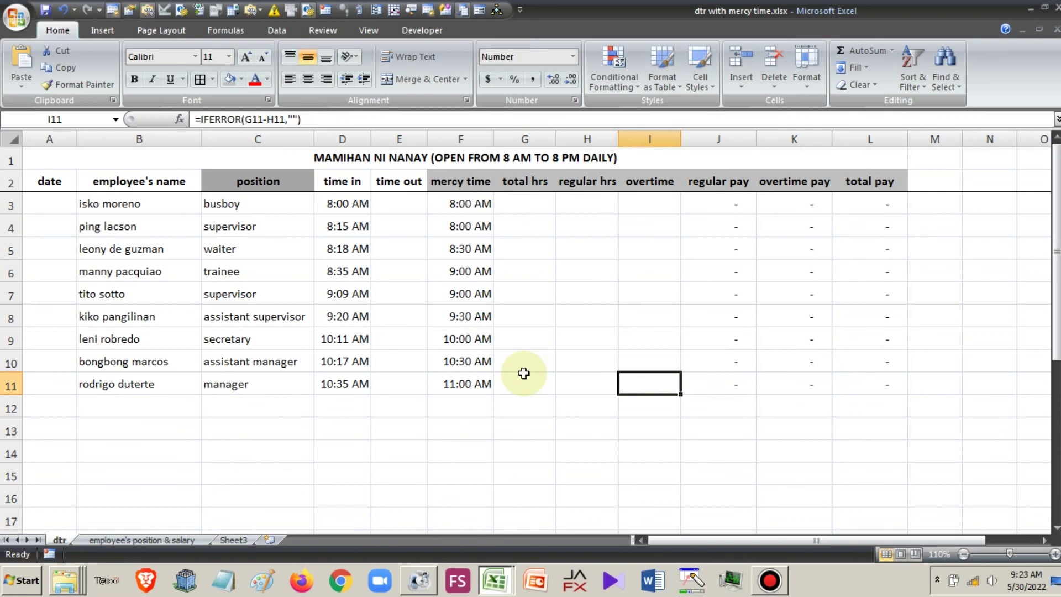
Enter time out values of 7 pm in E3 for the busboy and 7:30 pm in E4 for the supervisor
left_click(410, 206)
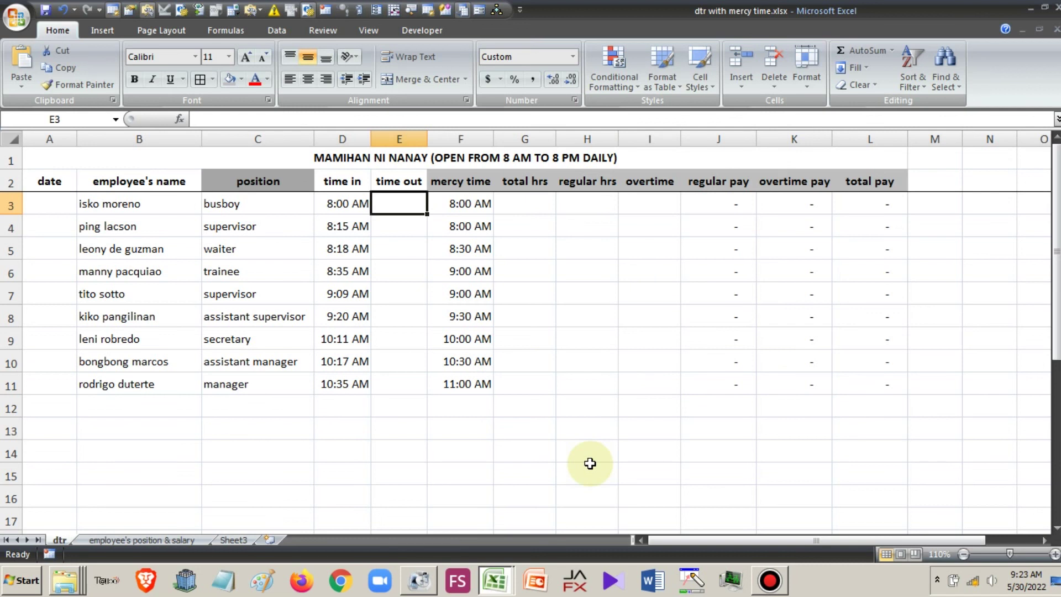
type("7 pm")
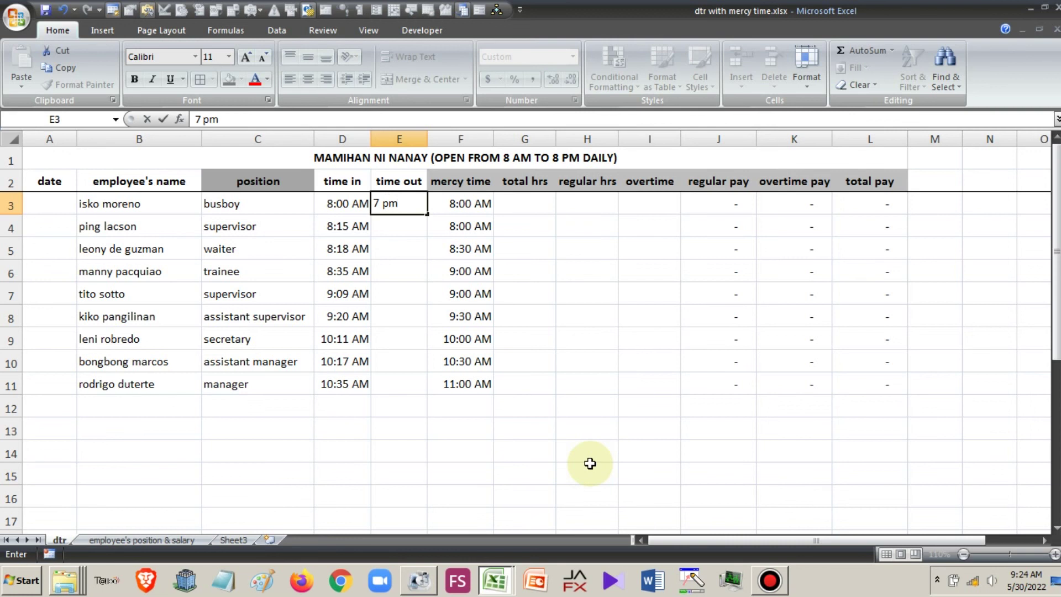
key("Return")
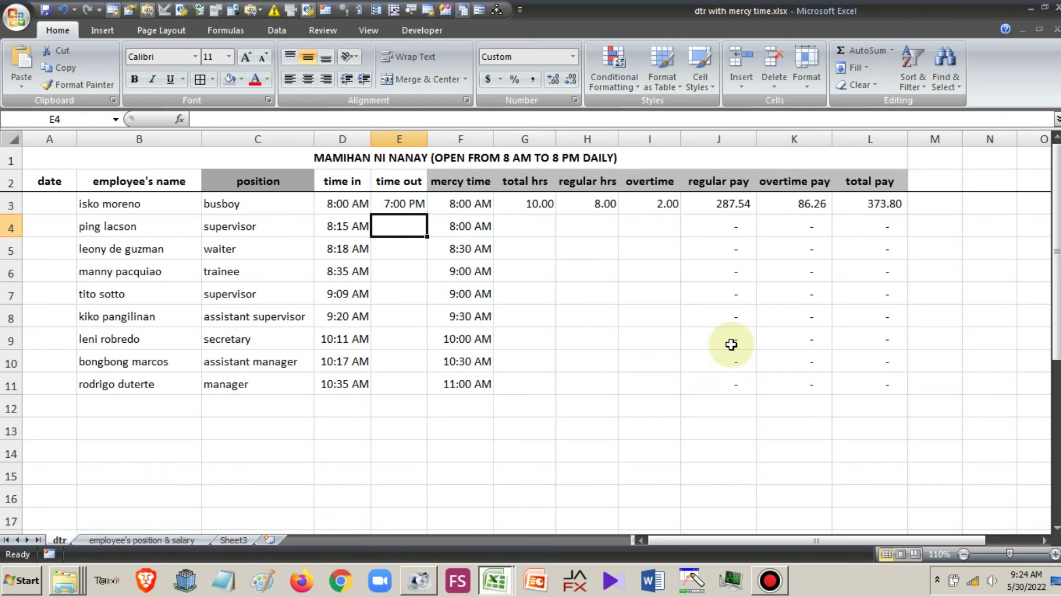
type("7")
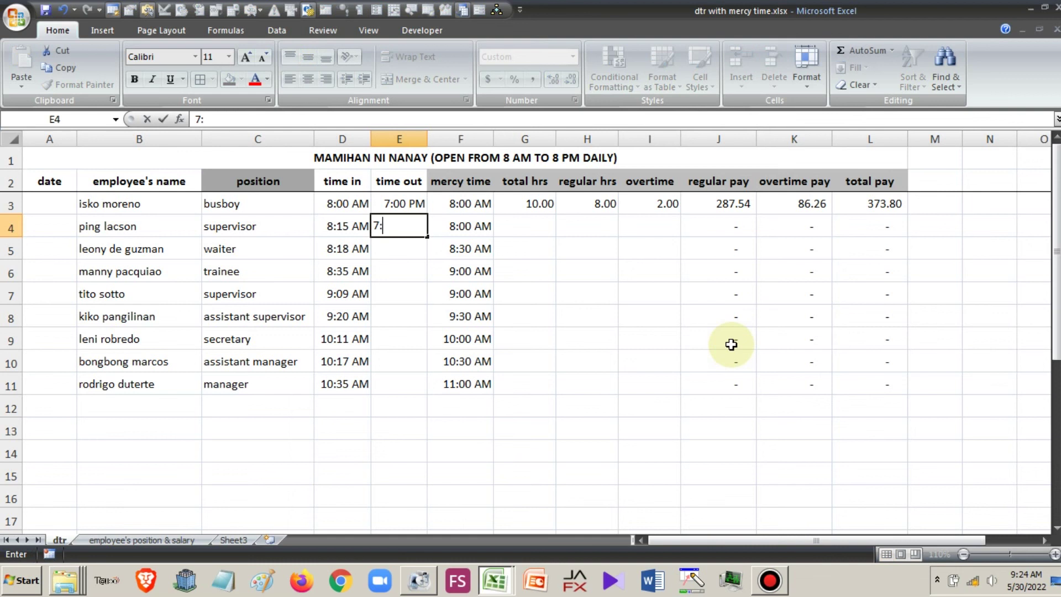
type(":30 pm")
key("Return")
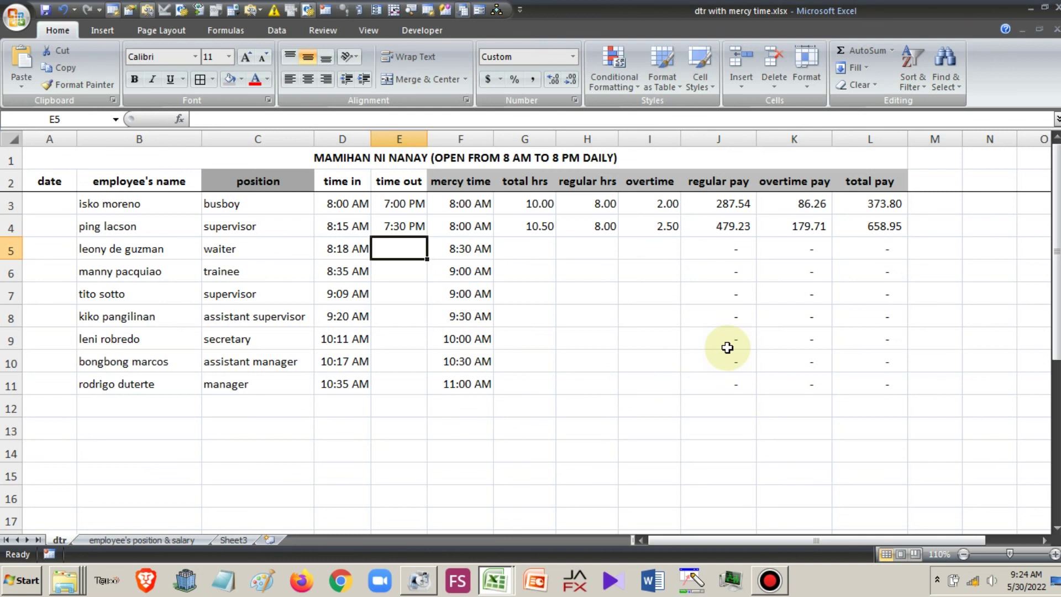
Enter a time out of 4 pm for the waiter in E5 and check the hours and pay calculated across row 5
type("4 pm")
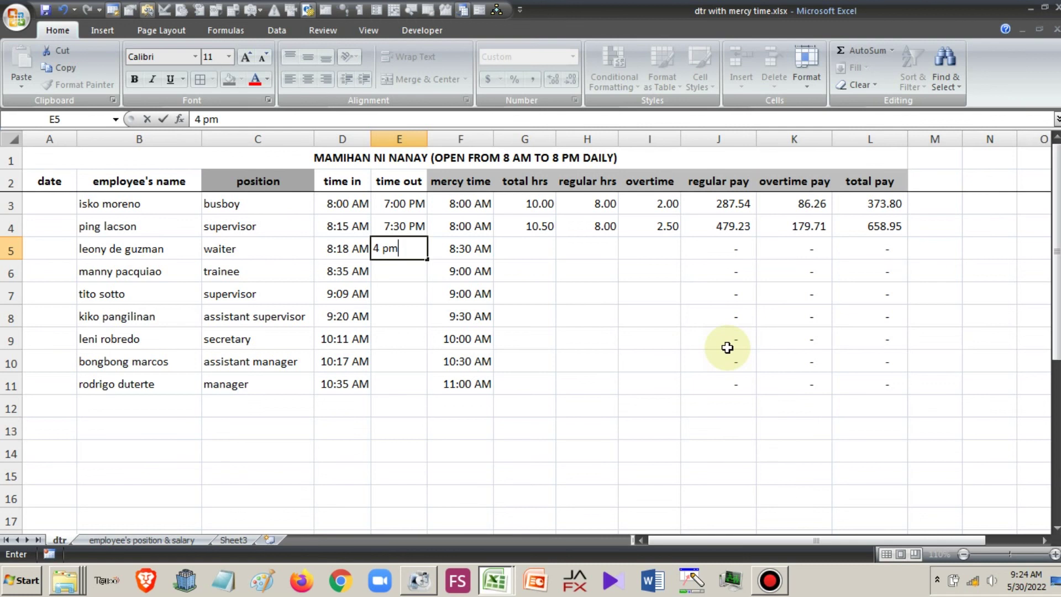
key("Tab")
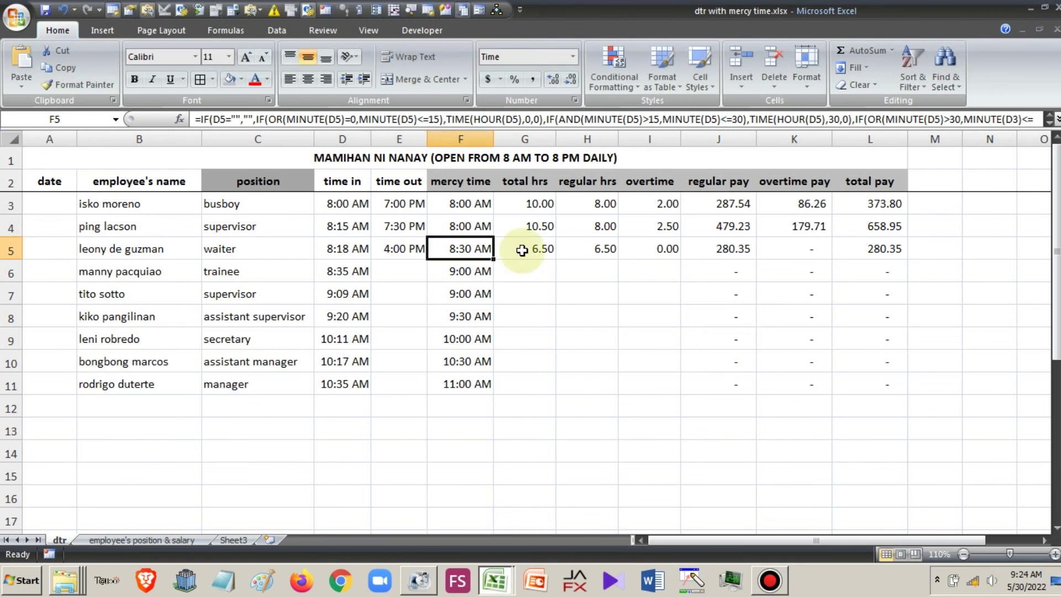
key("Tab")
key("Tab")
key("Tab")
key("Tab")
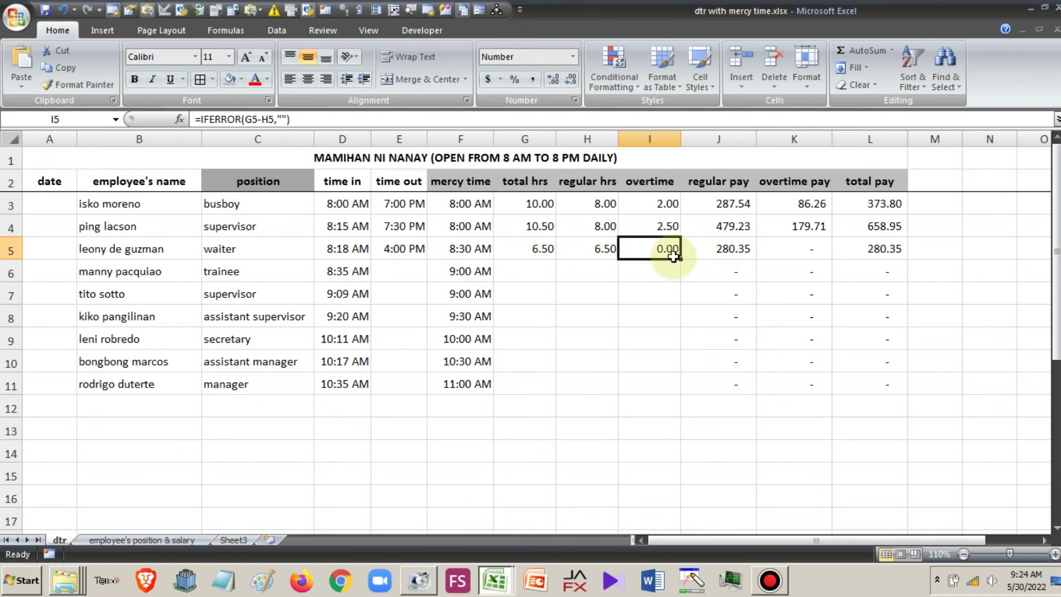
key("Left")
key("Right")
key("Right")
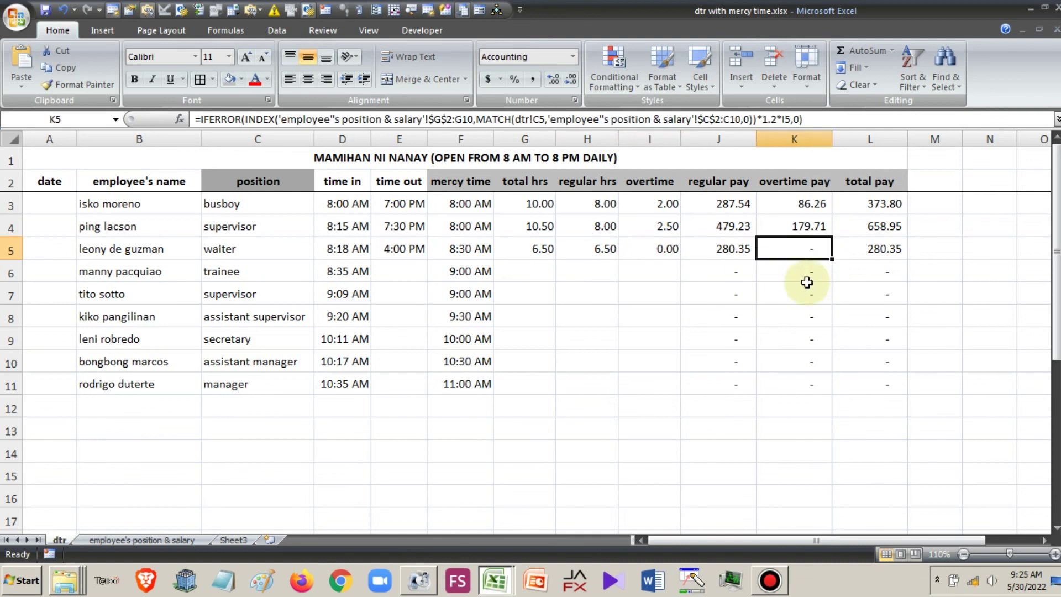
key("Right")
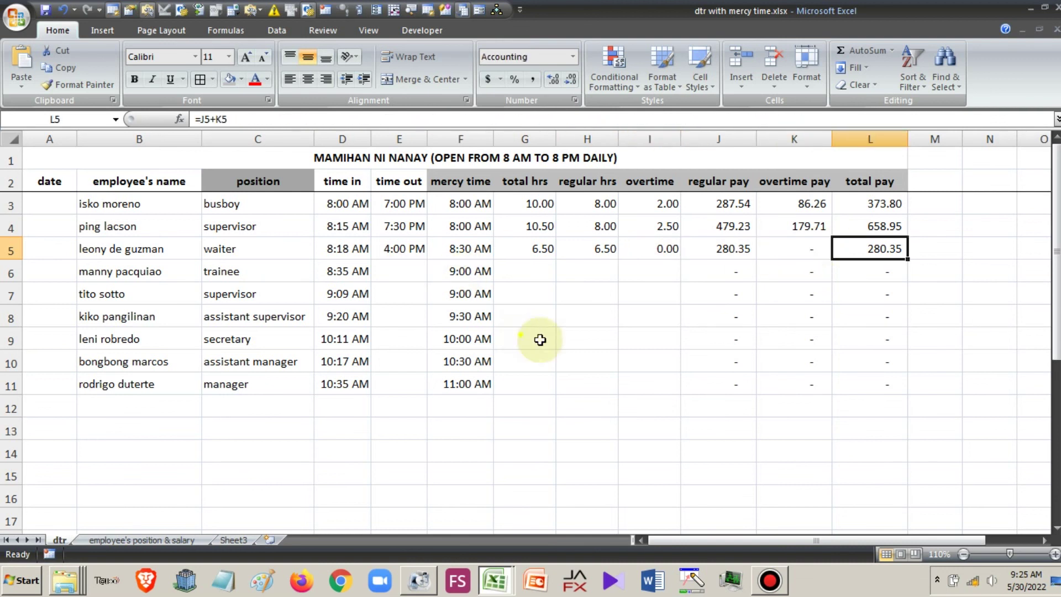
Enter a time out of 4:30 pm for the trainee in E6 and check the row's calculations through to total pay
key("Return")
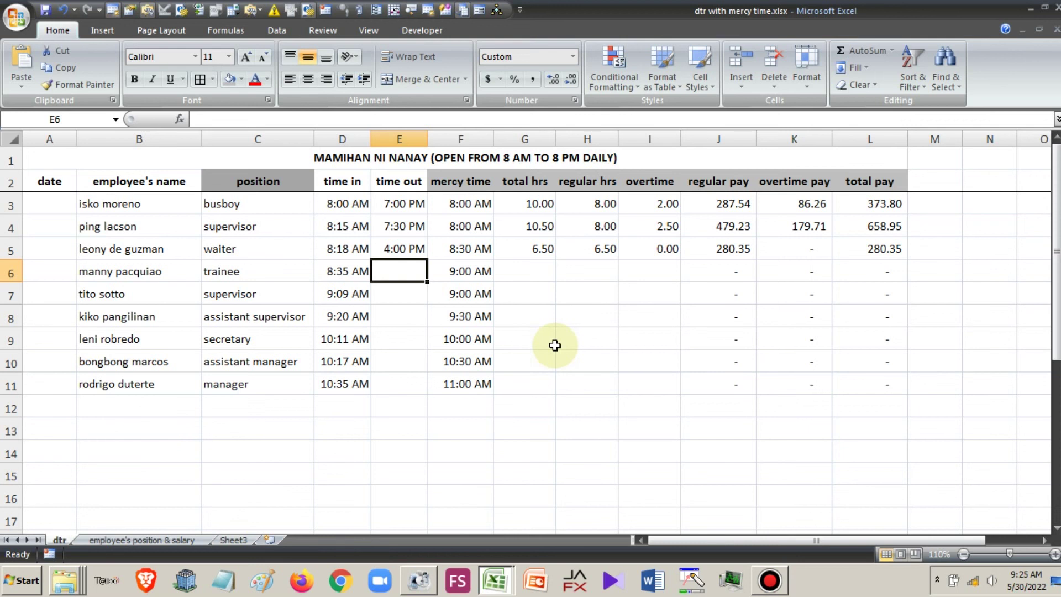
type("4:")
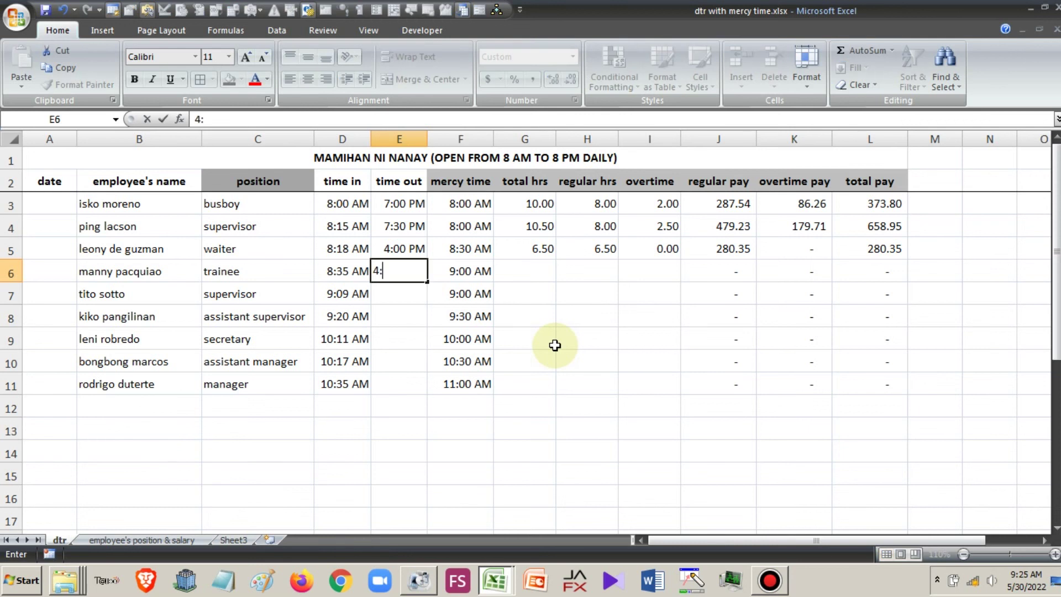
type("30 pm")
key("ctrl+Return")
key("Tab")
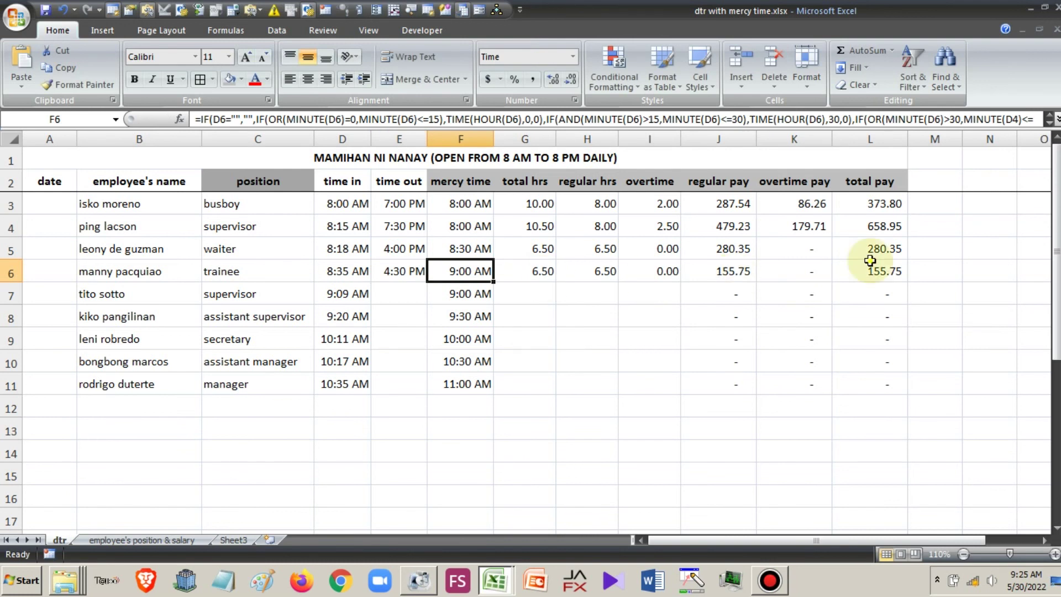
key("Right")
key("Right")
key("Right")
key("Right")
key("Right")
key("Right")
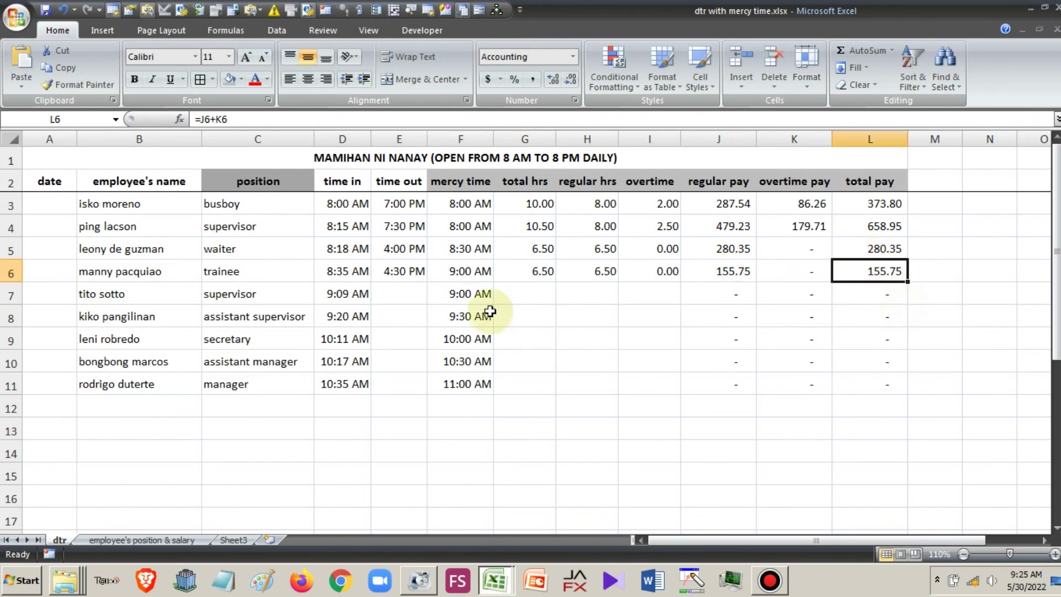
Enter a time out of 5 pm for both the supervisor in E7 and the assistant supervisor in E8
left_click(411, 292)
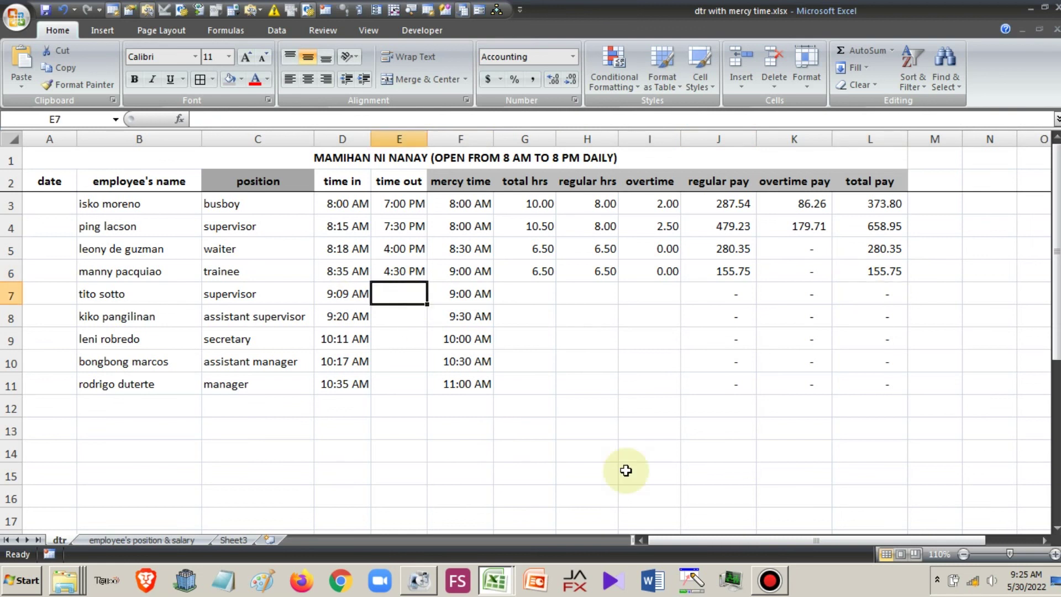
type("5")
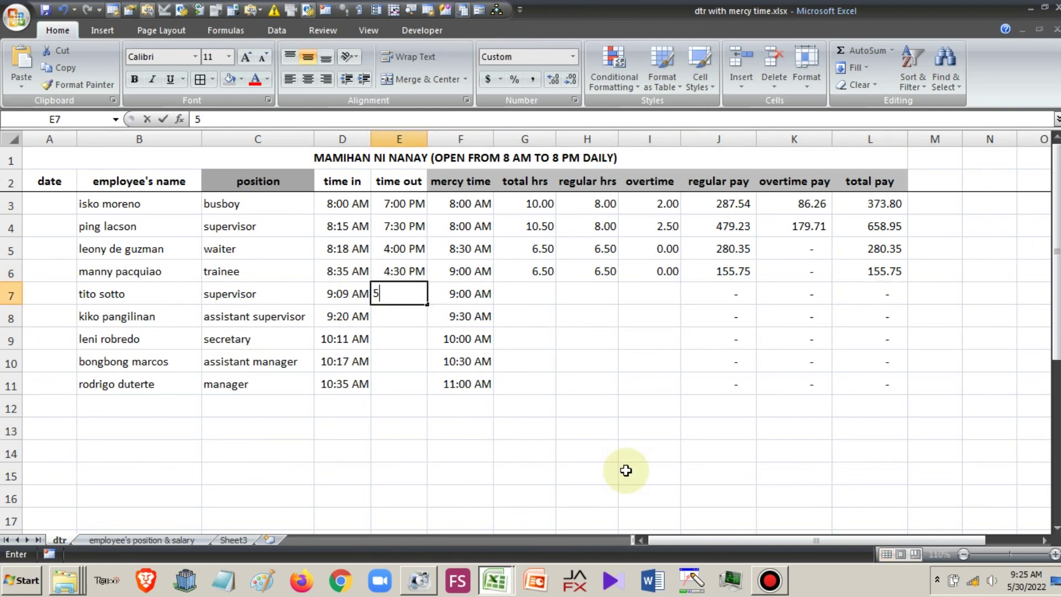
type(" pm")
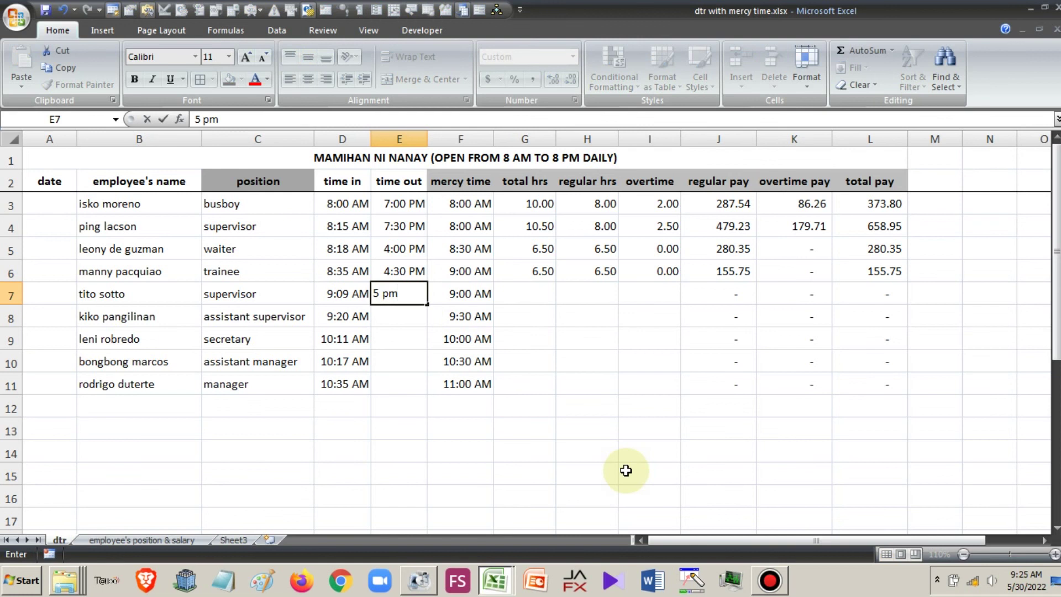
key("Tab")
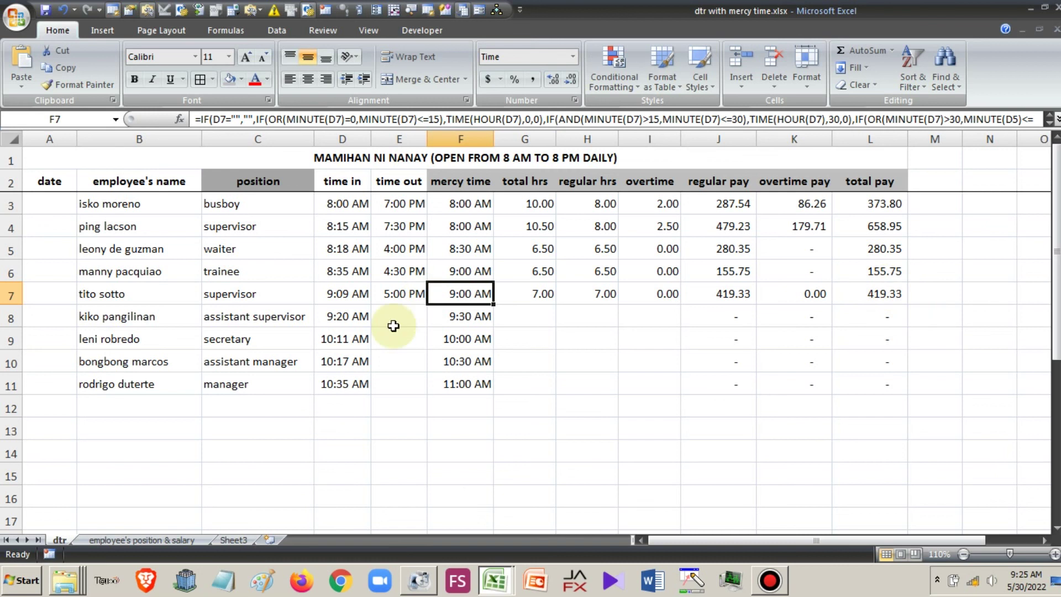
left_click(397, 318)
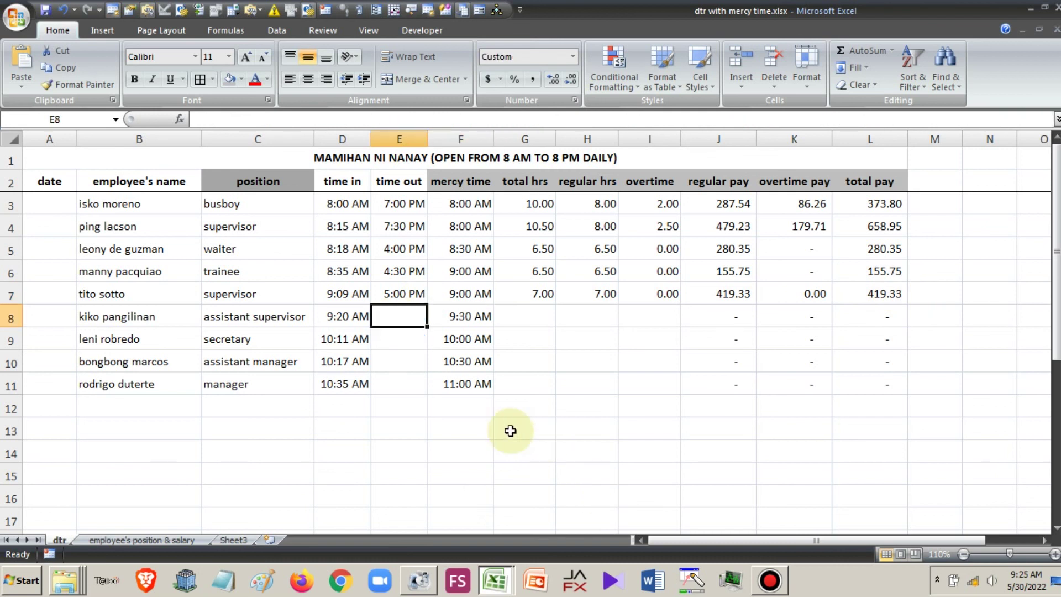
type("5:")
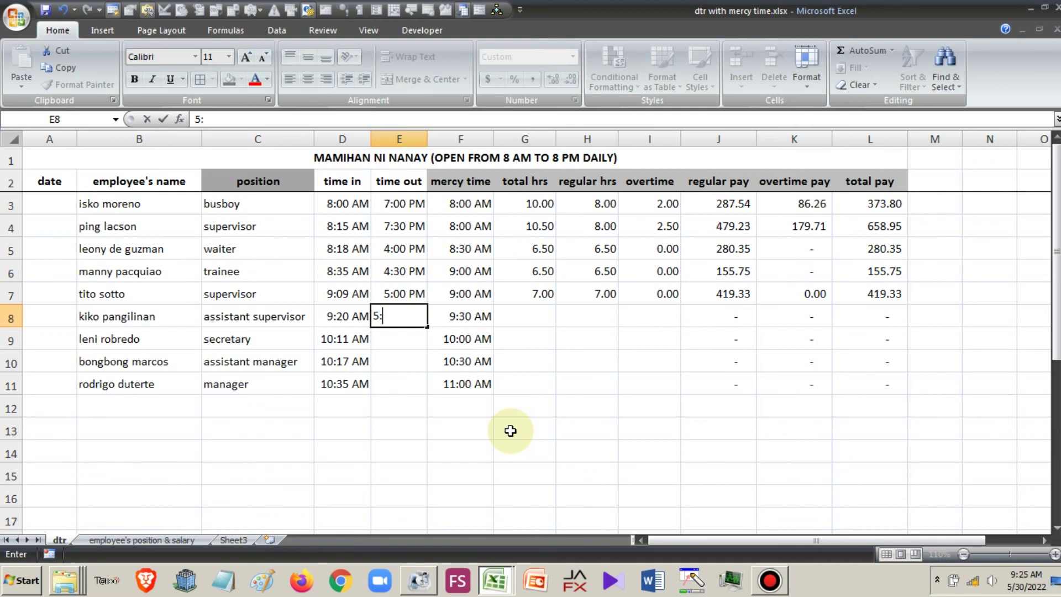
key("BackSpace")
type("pm")
key("Tab")
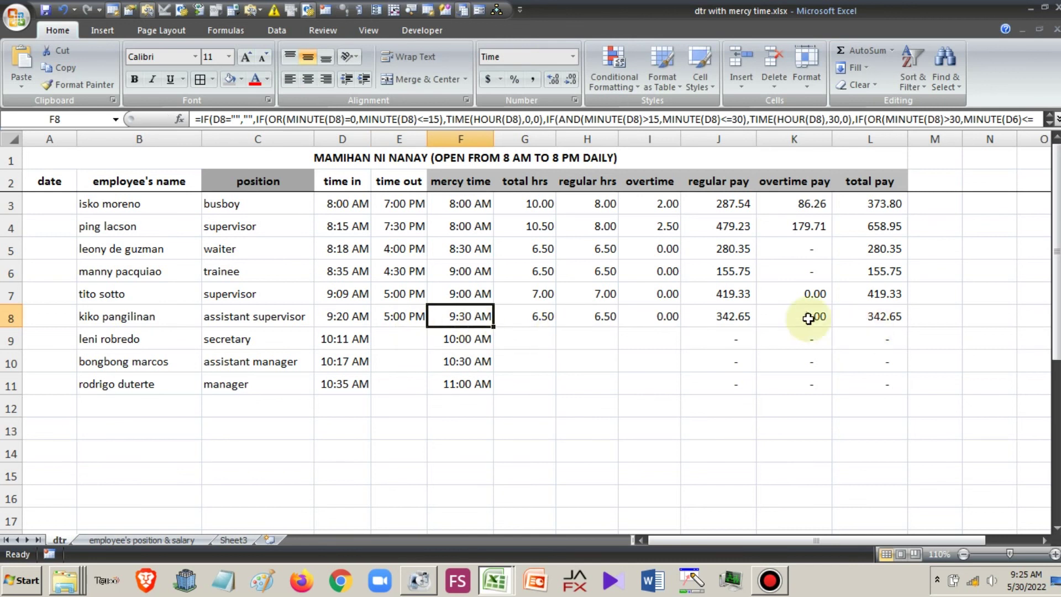
Enter a time out of 6 pm for the secretary in E9 and check the row's overtime pay and total pay
key("Return")
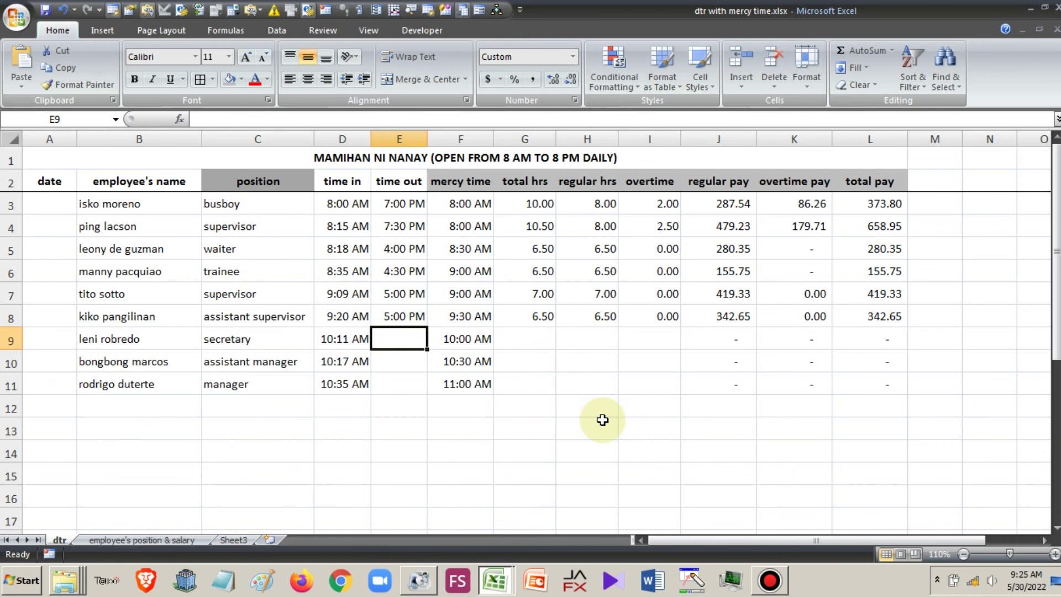
type("6 p")
key("Tab")
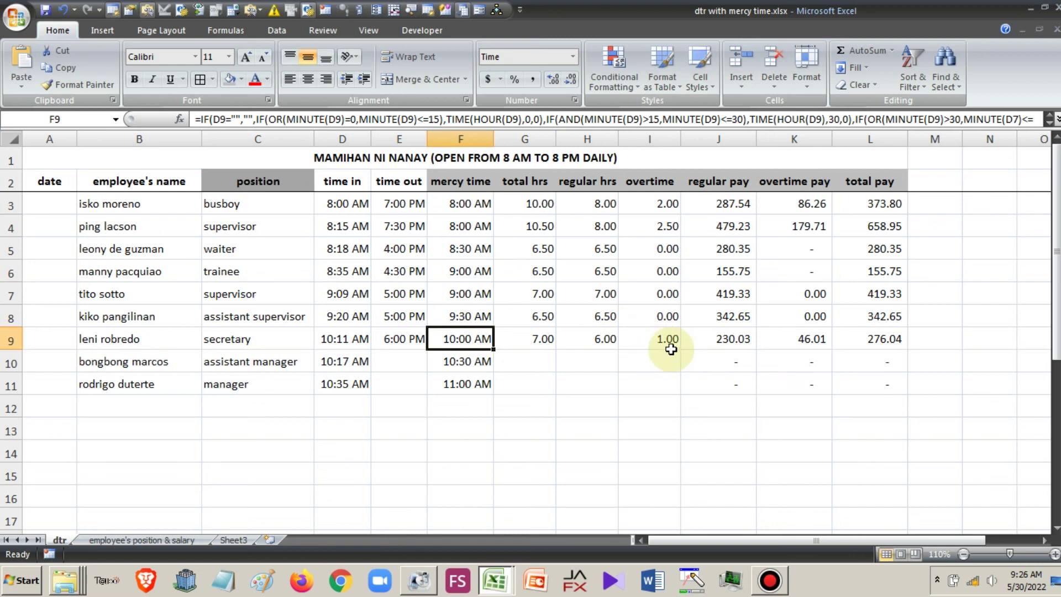
left_click(772, 338)
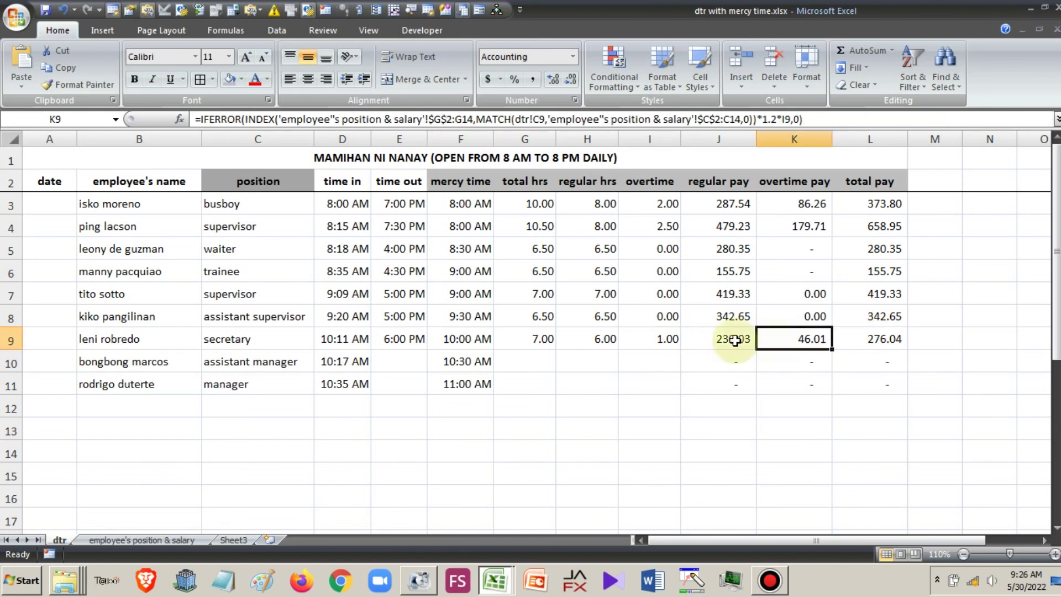
key("Right")
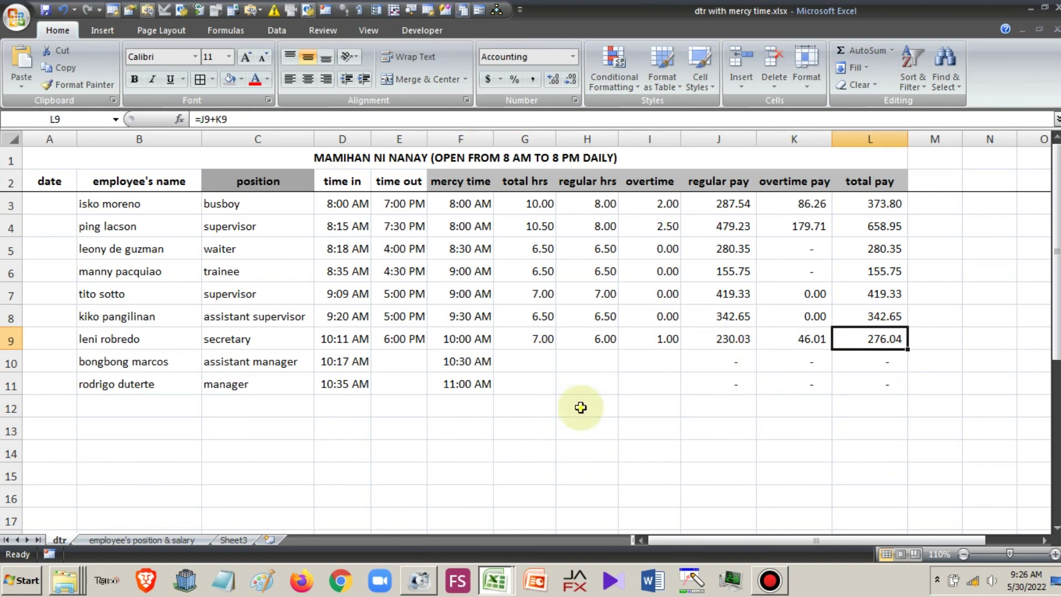
left_click(529, 362)
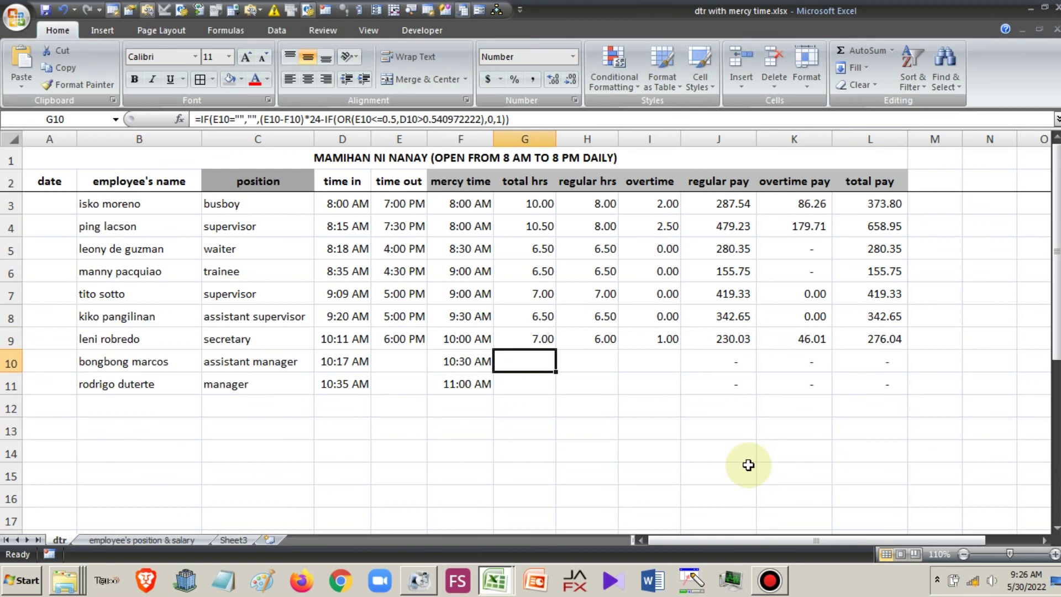
type("7")
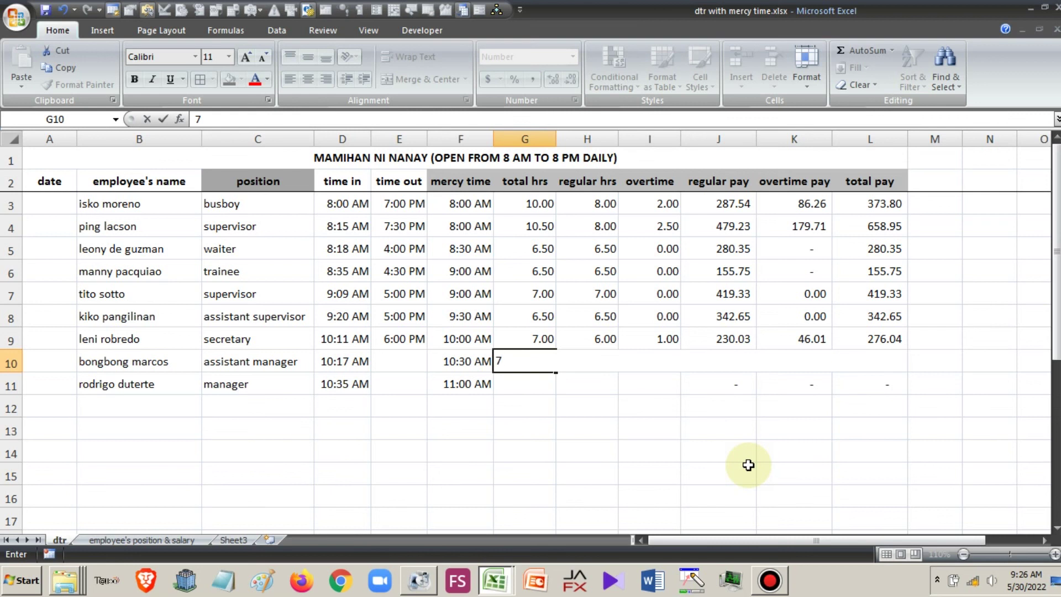
type(":30")
key("Escape")
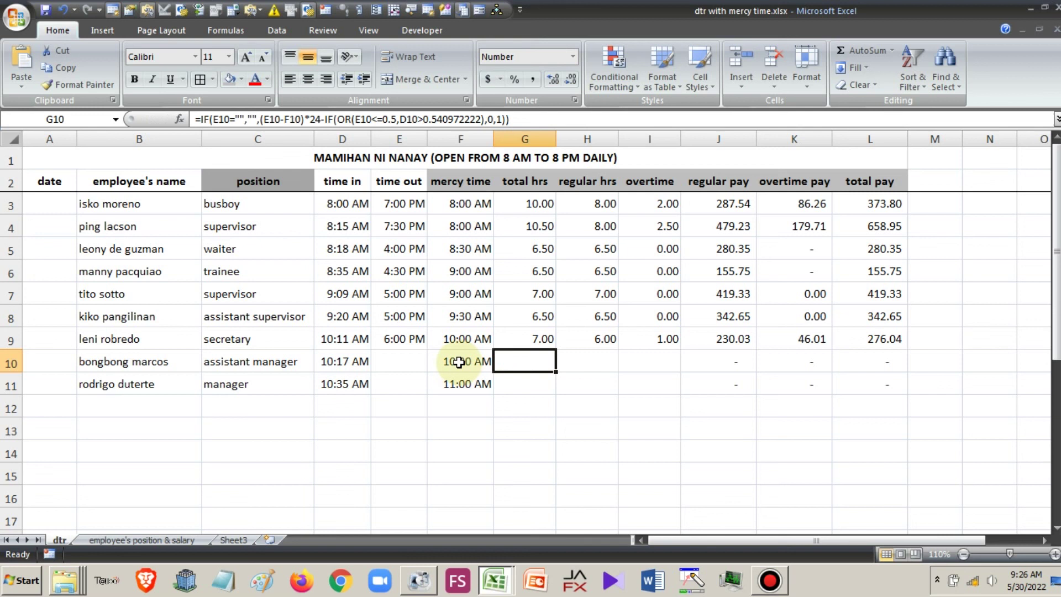
Enter a time out of 7:30 pm for the assistant manager in E10
left_click(400, 360)
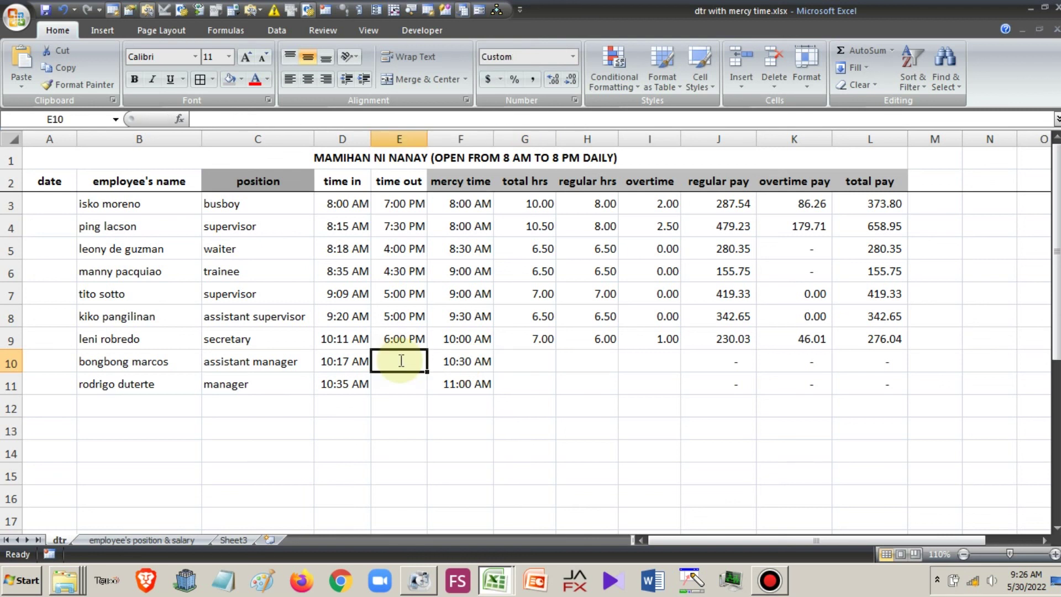
type("7:")
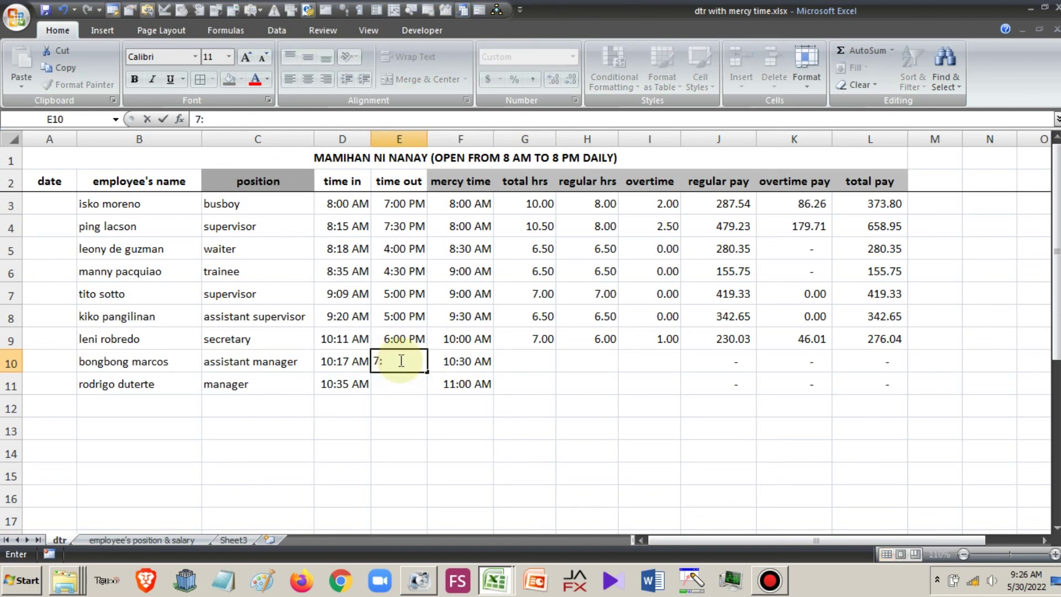
type("30 p.")
key("Tab")
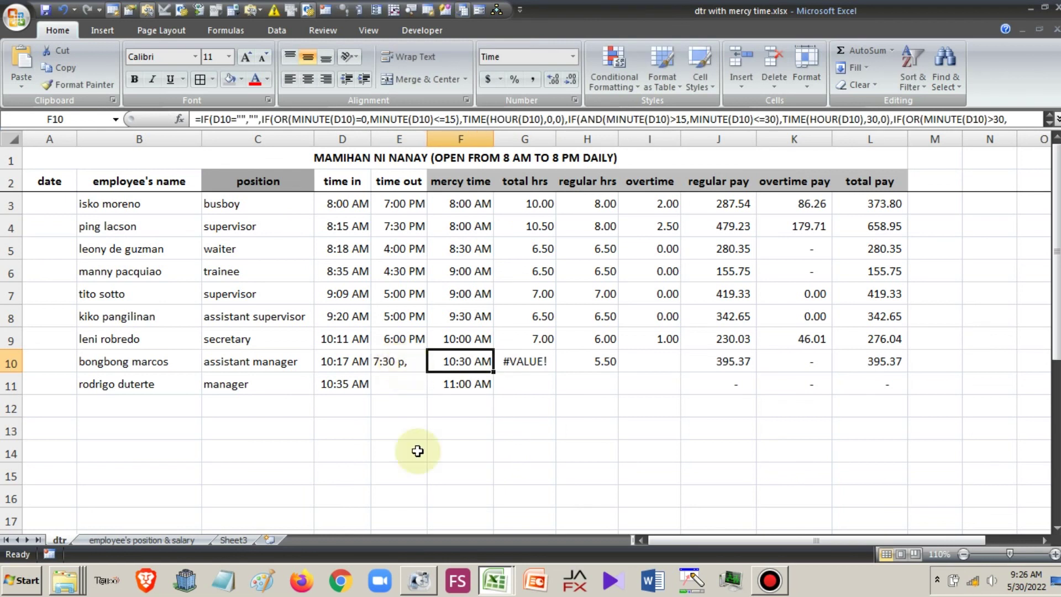
key("shift+Tab")
key("F2")
key("BackSpace")
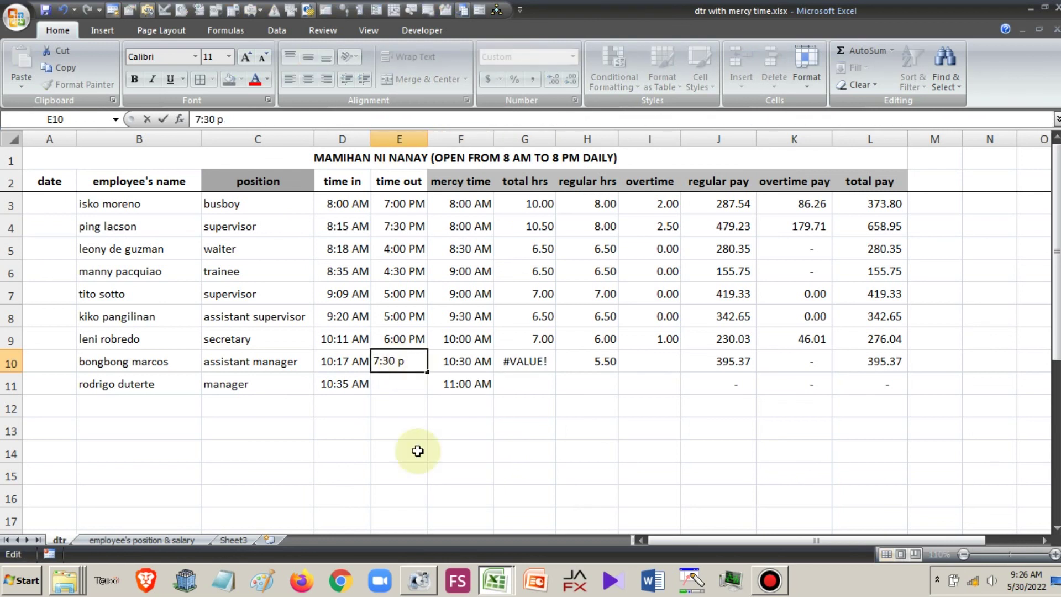
type("m")
key("Return")
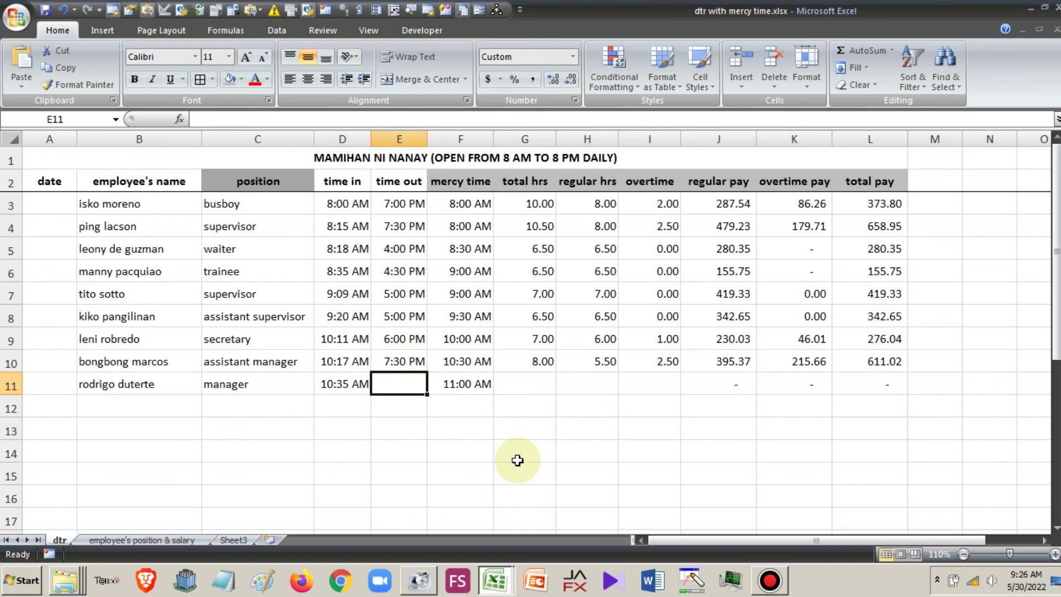
Enter a time out of 8 pm for the manager in E11
type("8 ")
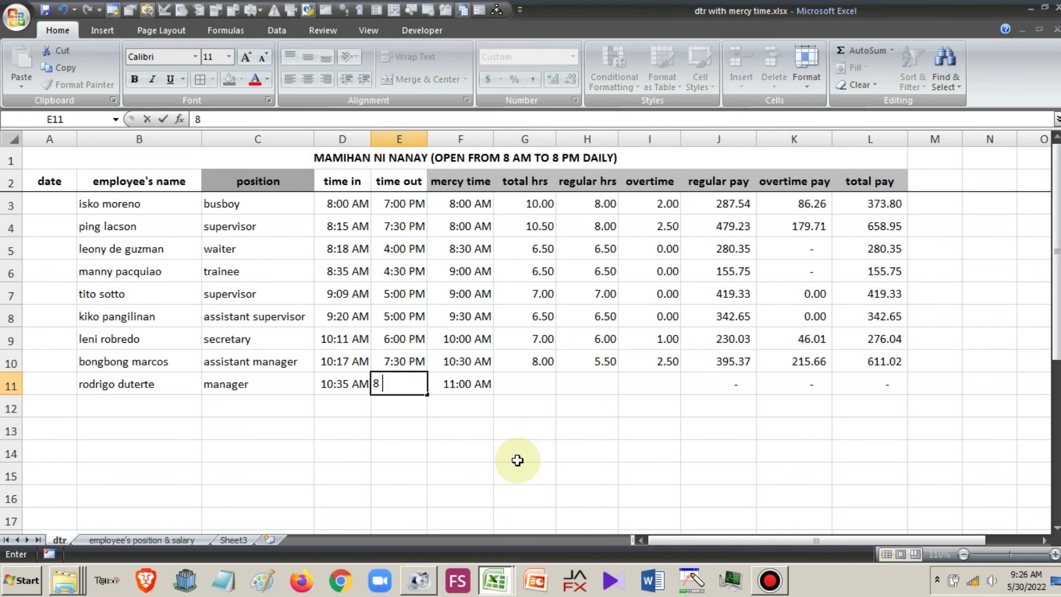
type("pm")
key("Tab")
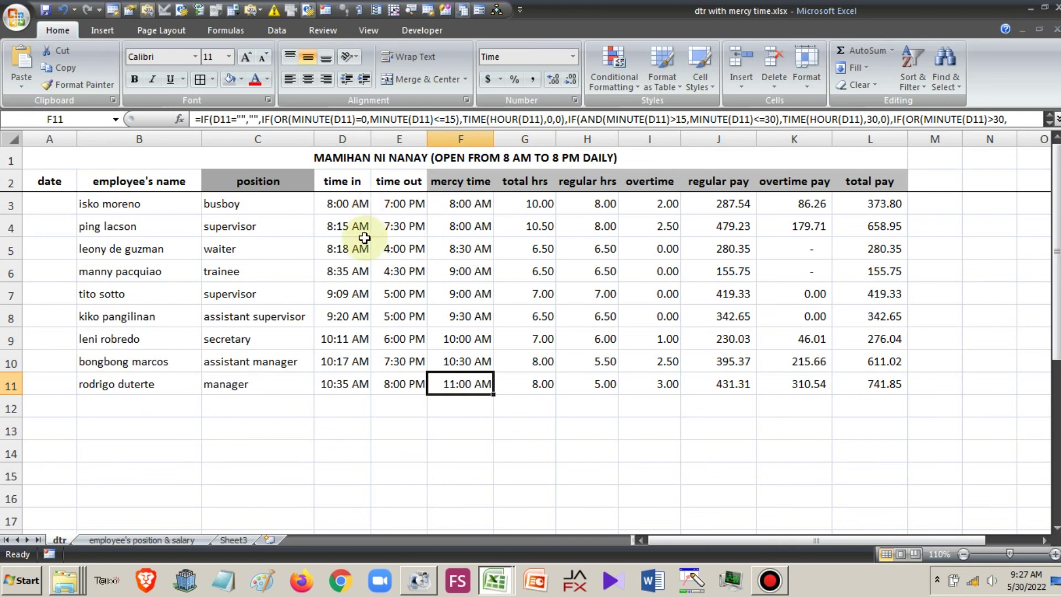
Change the secretary's time in to 8 am in D9 and time out to 12 pm in E9
left_click(346, 342)
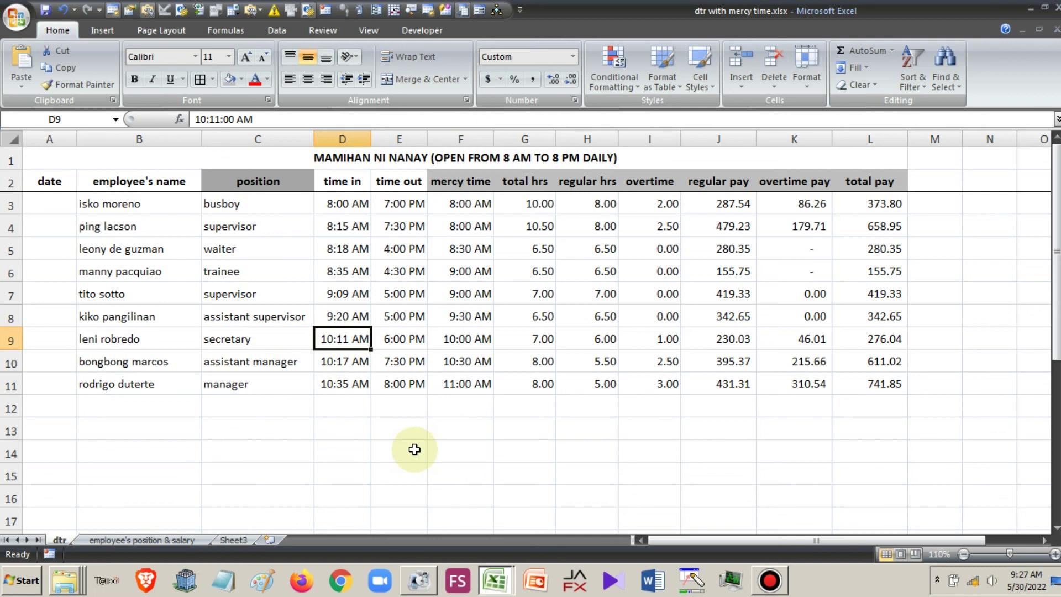
type("8 am")
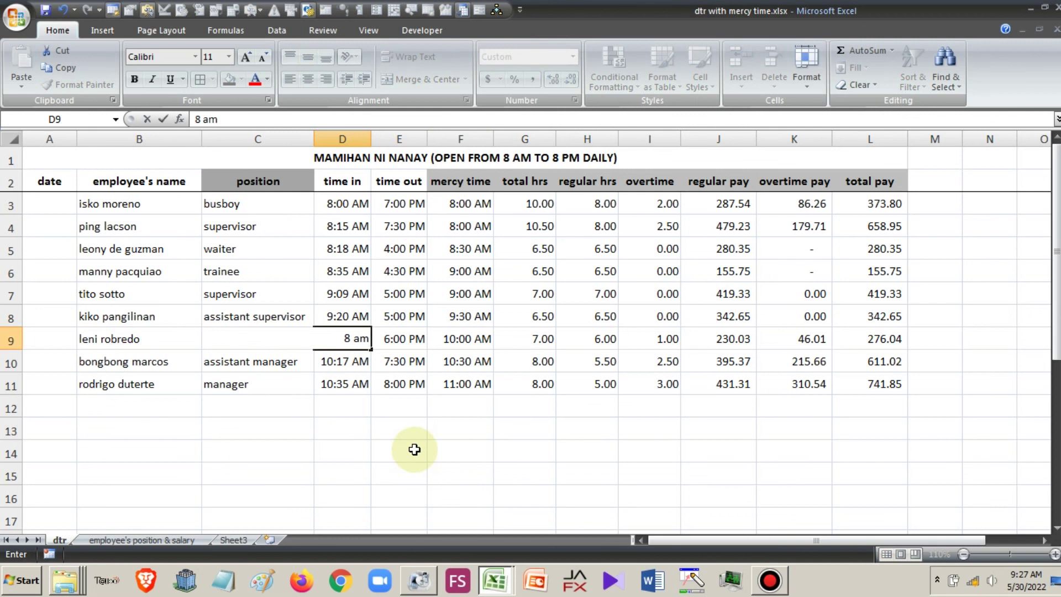
key("Tab")
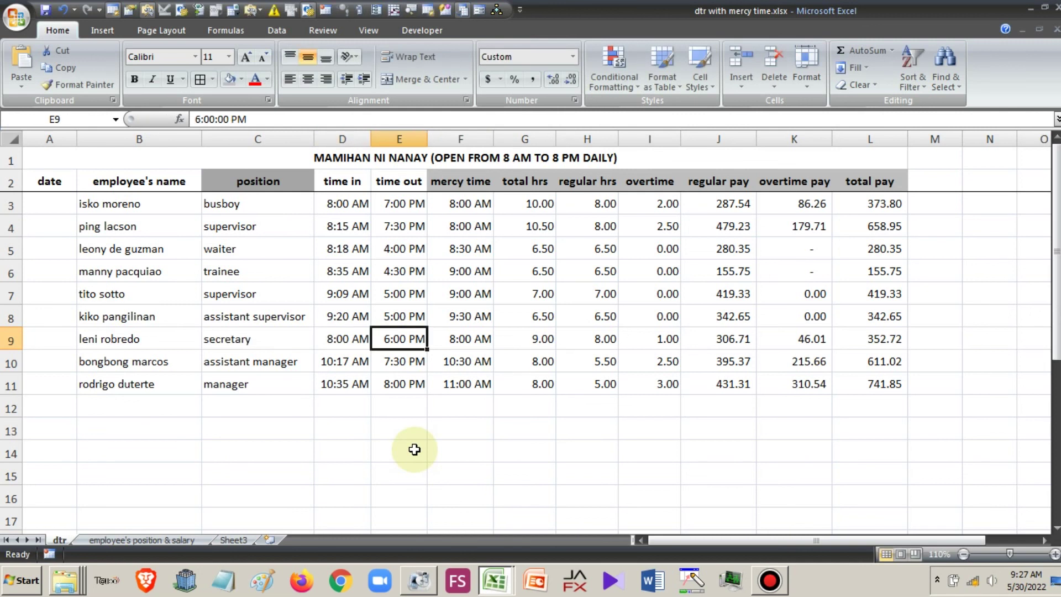
type("12")
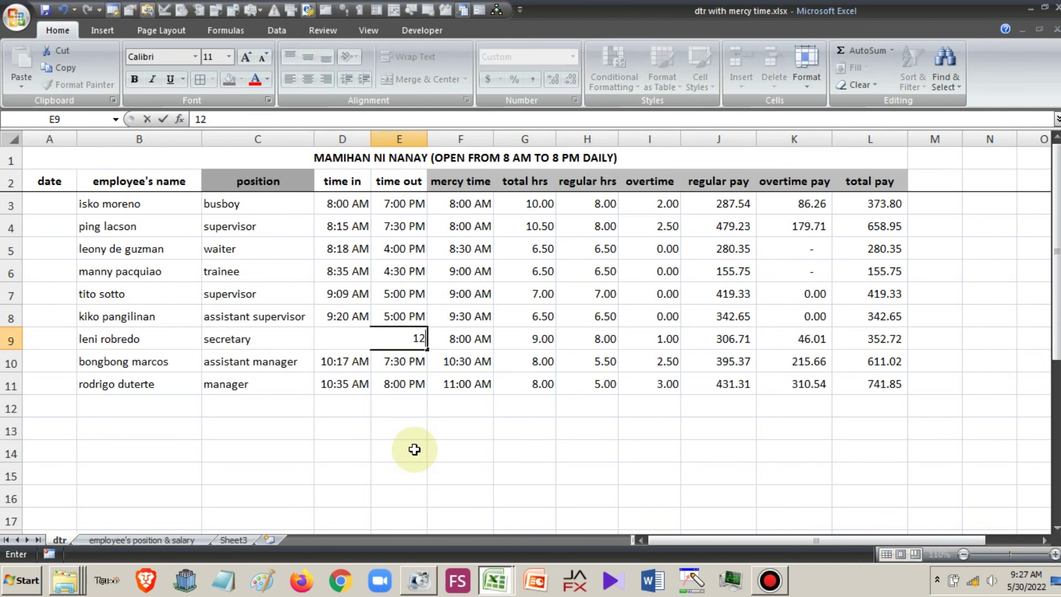
type(" p")
type("m")
key("Return")
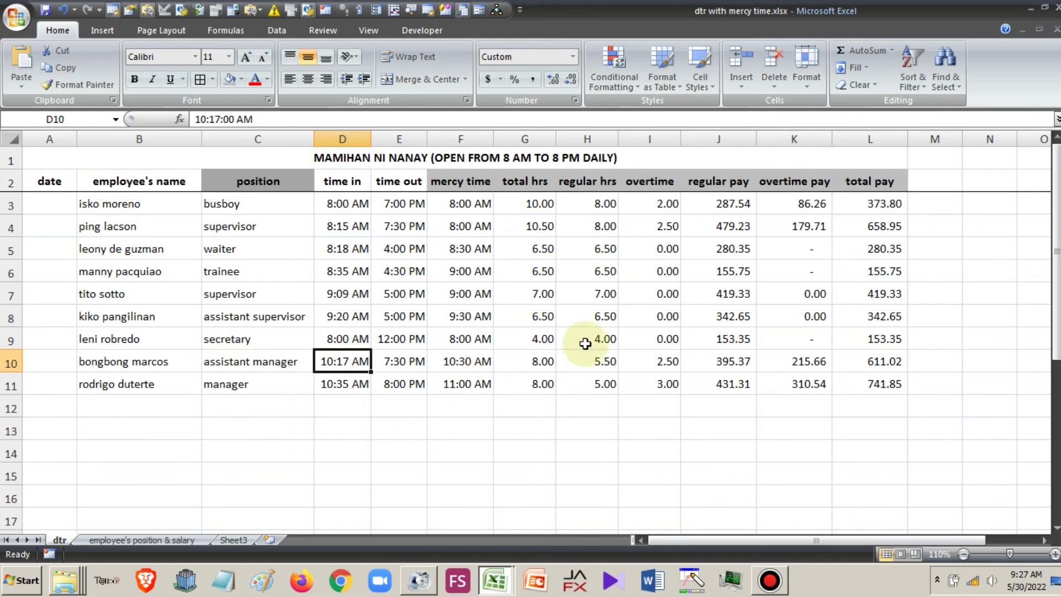
Check the secretary's regular hours and overtime in row 9, and set the time in to 12 pm in D9
left_click(602, 339)
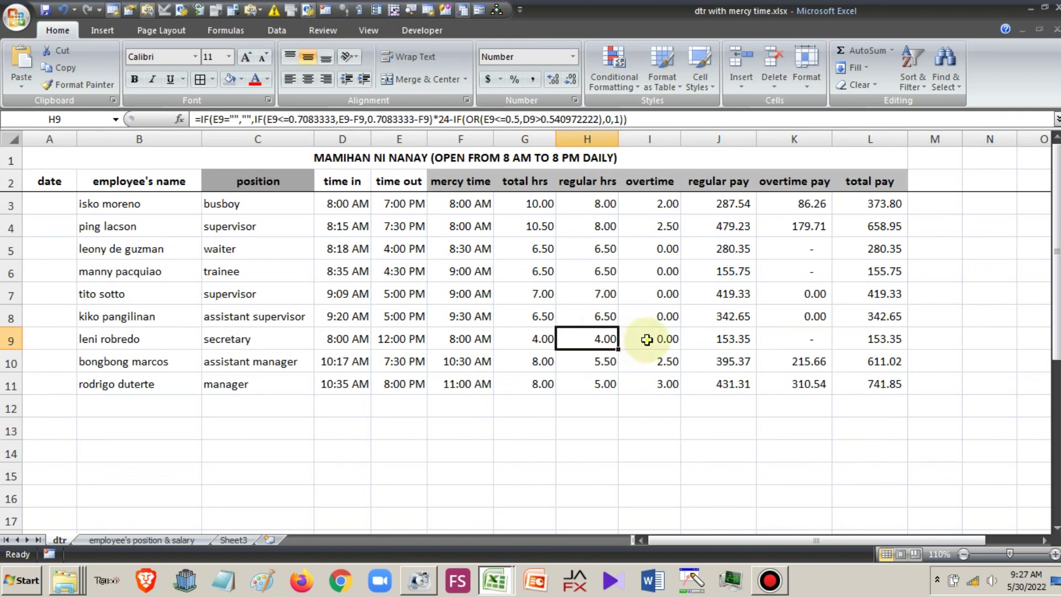
key("Right")
left_click(340, 341)
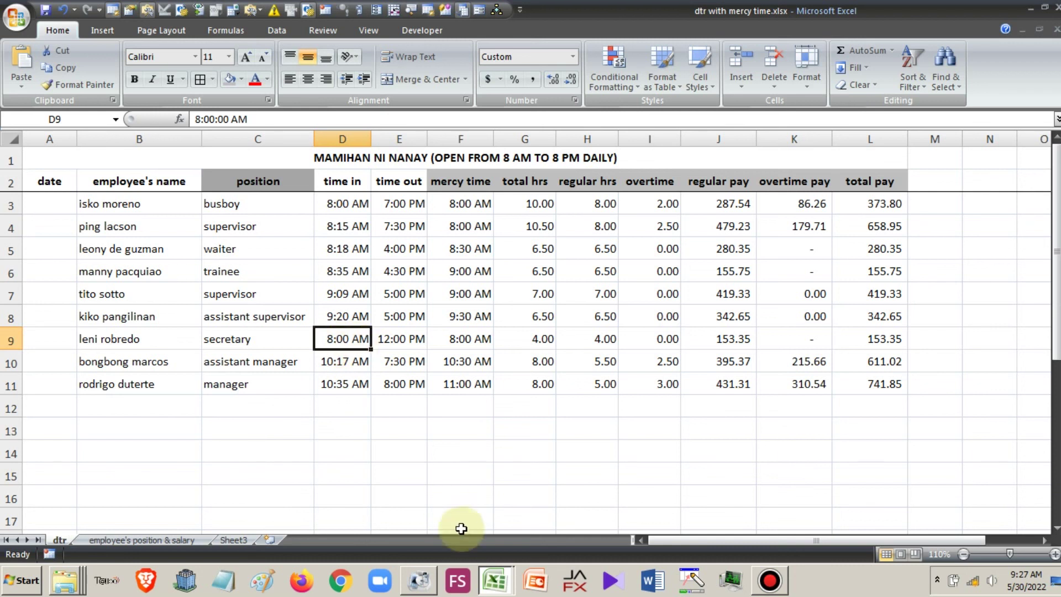
type("12 pm")
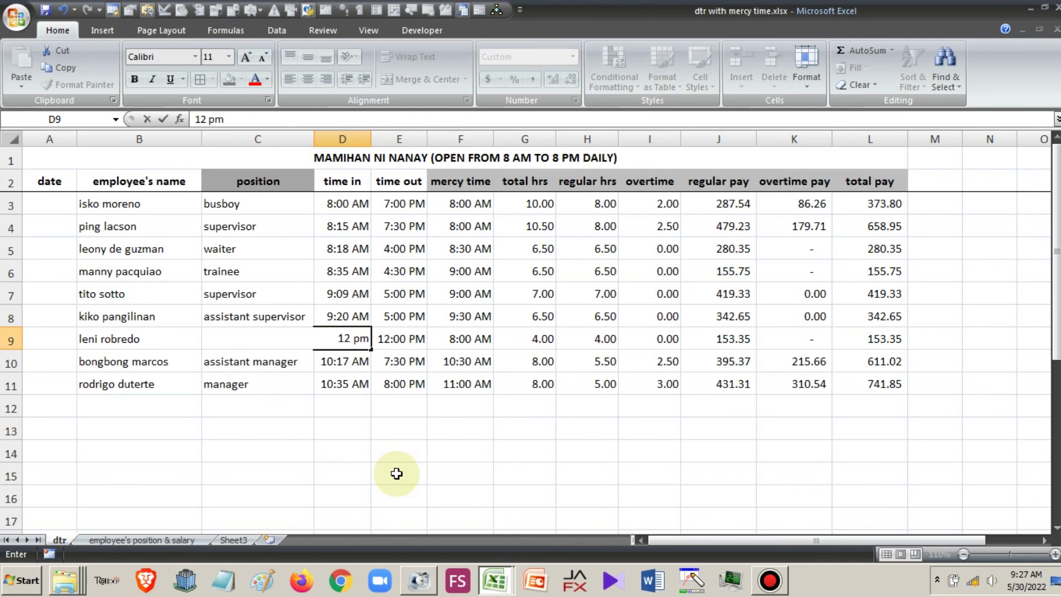
key("Return")
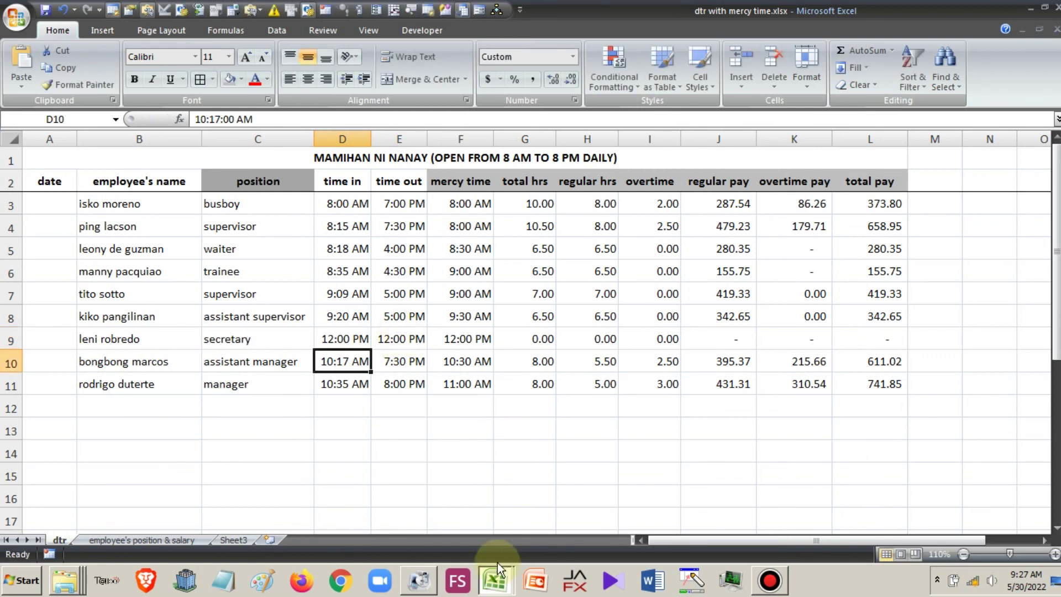
key("Up")
key("Right")
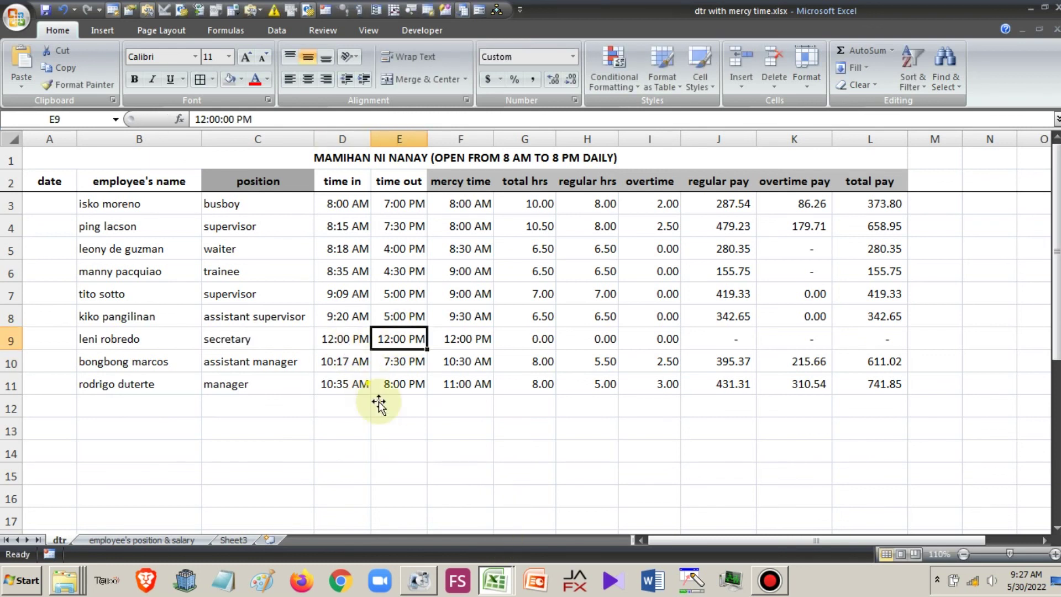
Change the secretary's time in to 1 pm in D9 and time out to 5 pm in E9
key("Left")
type("1 pm")
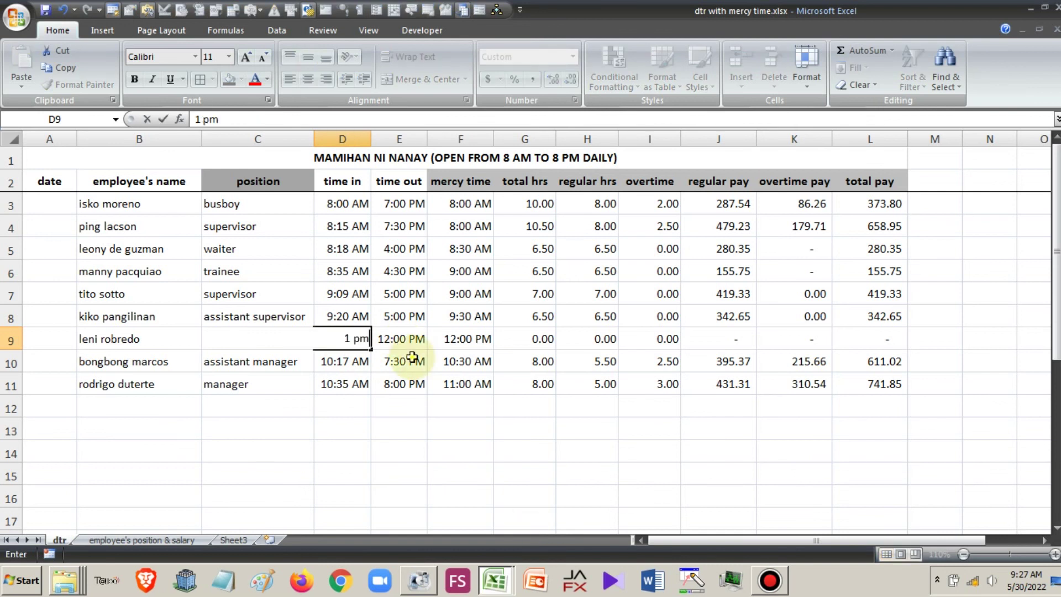
key("Tab")
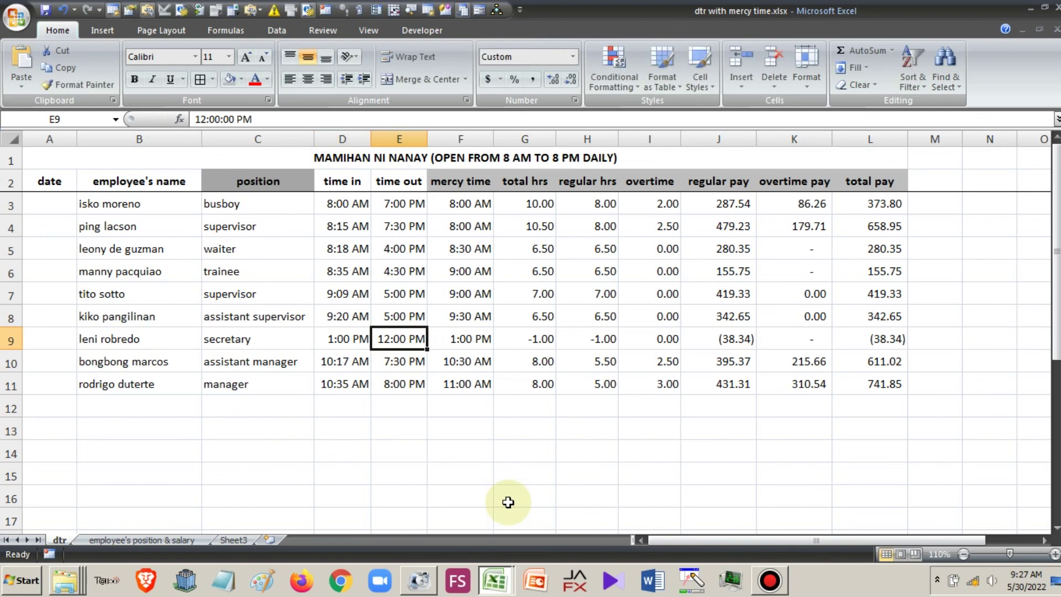
type("5")
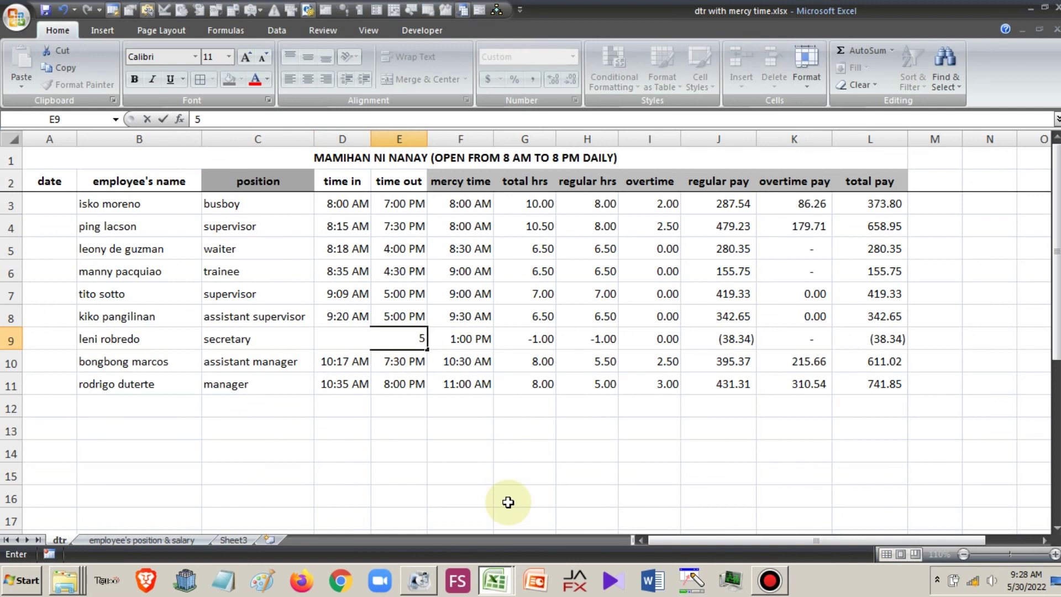
type(" pm")
key("Return")
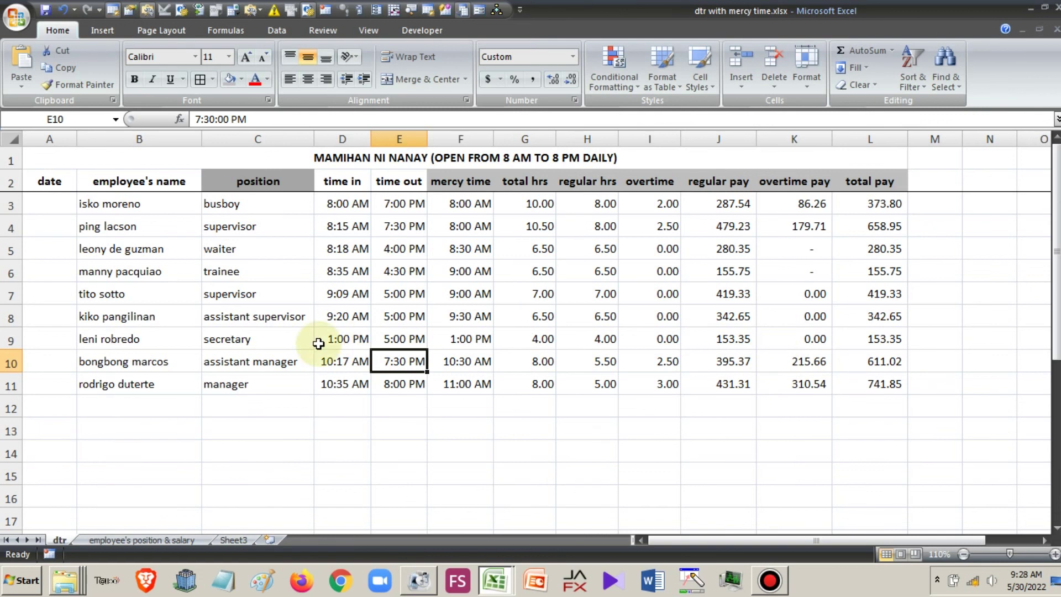
Review the secretary's row 9 from time in and time out across the calculated hours to total pay
left_click(339, 343)
key("Right")
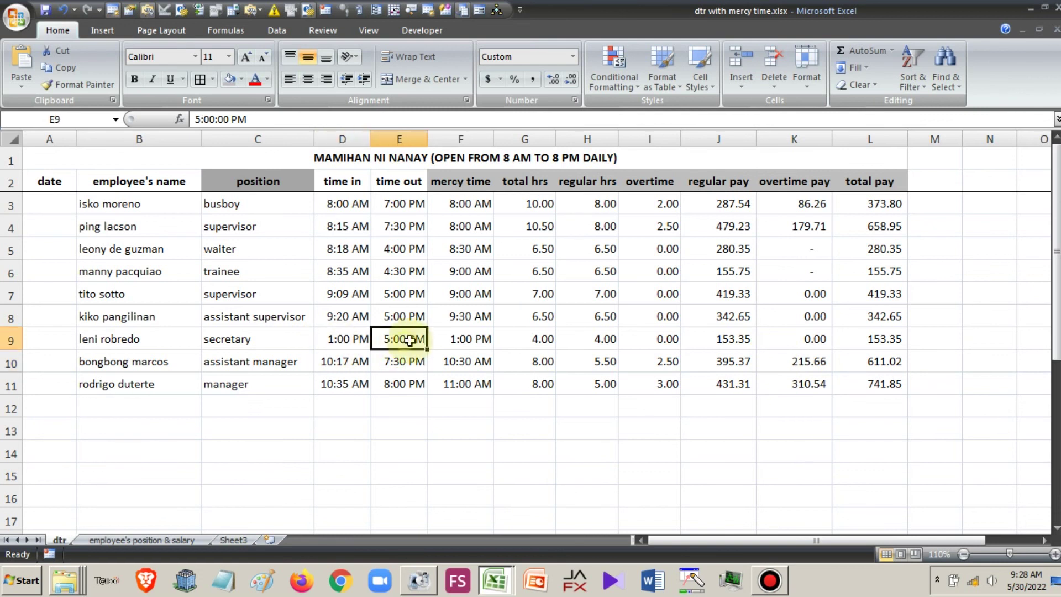
key("Left")
key("Right")
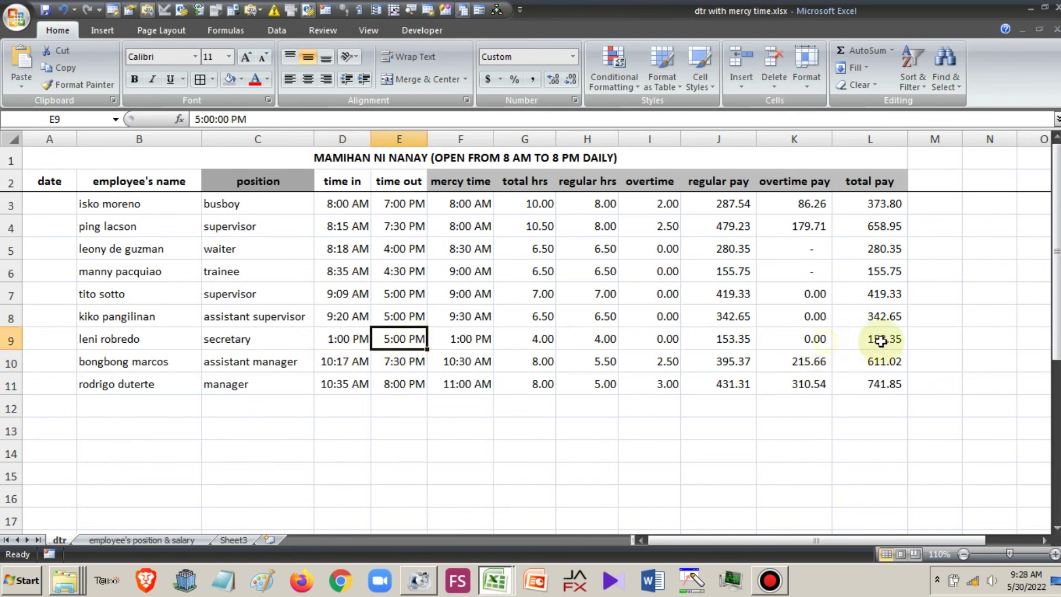
key("Right")
key("Right")
key("Right")
key("Right")
key("Right")
key("Right")
key("Right")
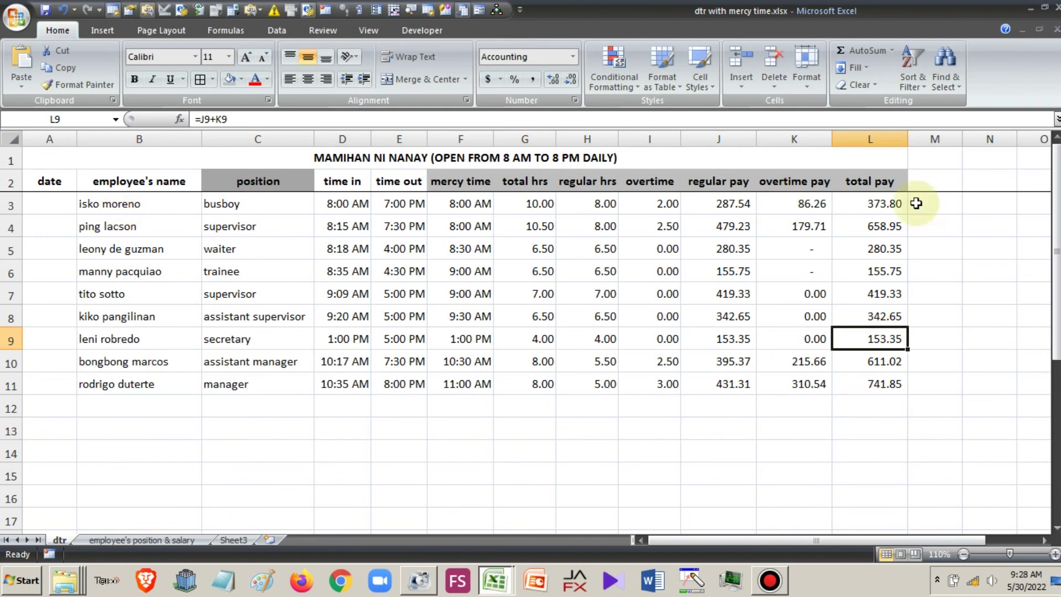
Look over the date column from A3 to A11 and the first employee's name in B3
key("ctrl+Home")
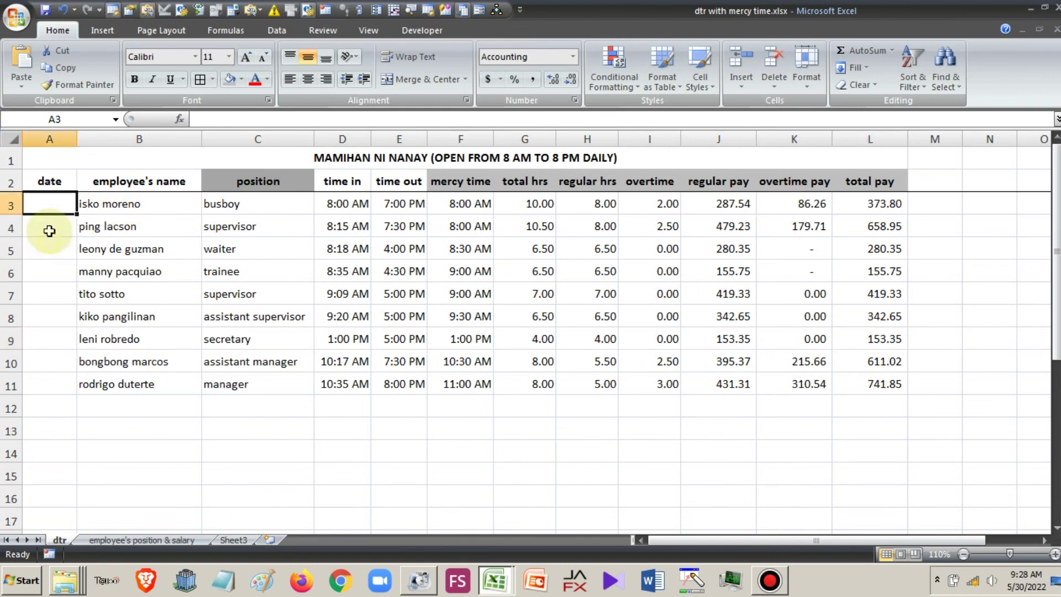
key("Down")
key("Down")
key("Down")
key("Down")
key("Down")
key("Down")
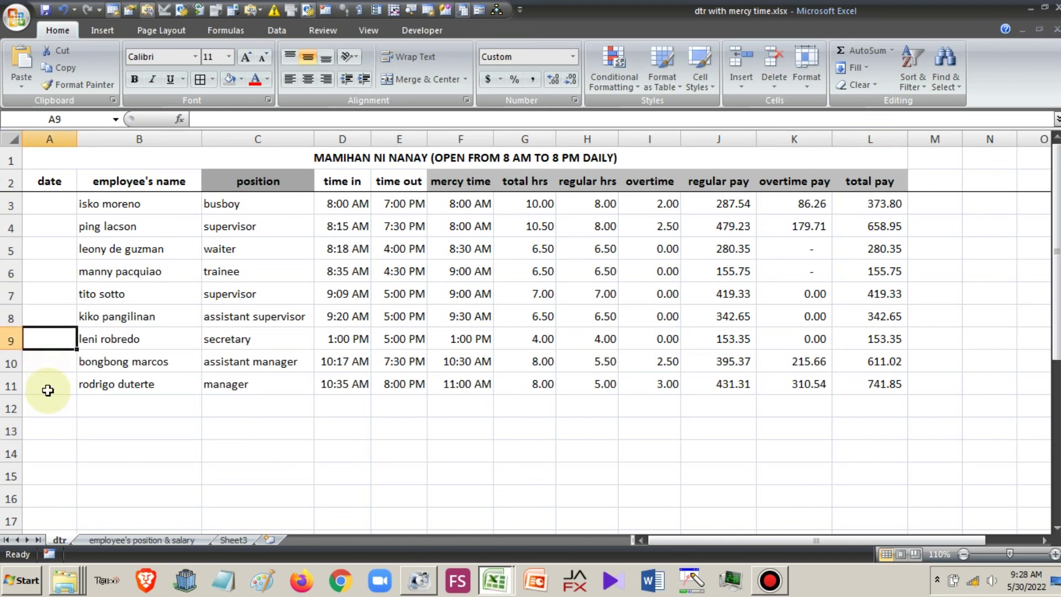
key("Down")
key("Down")
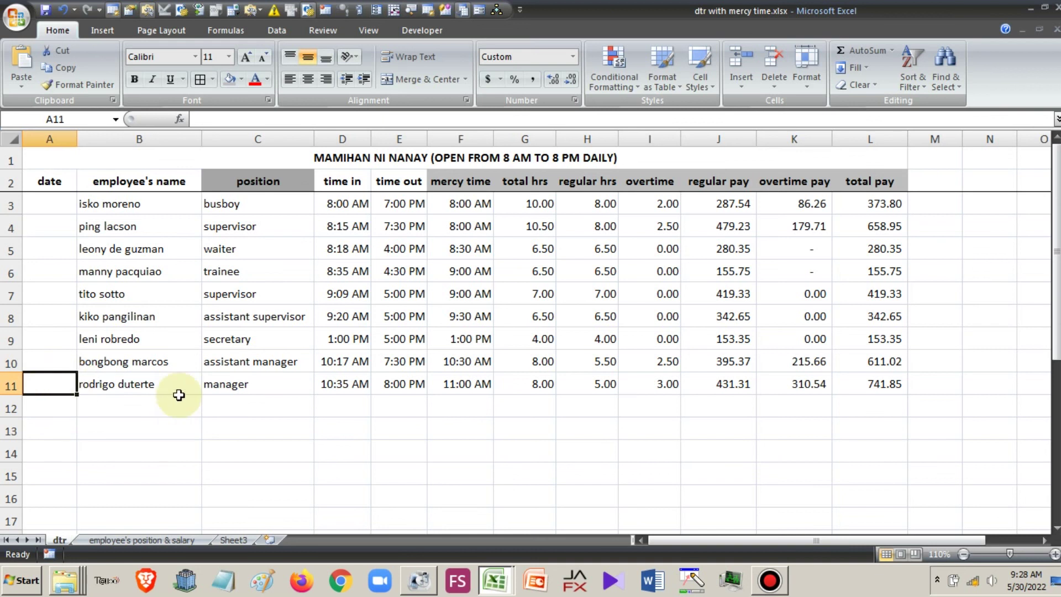
left_click(93, 204)
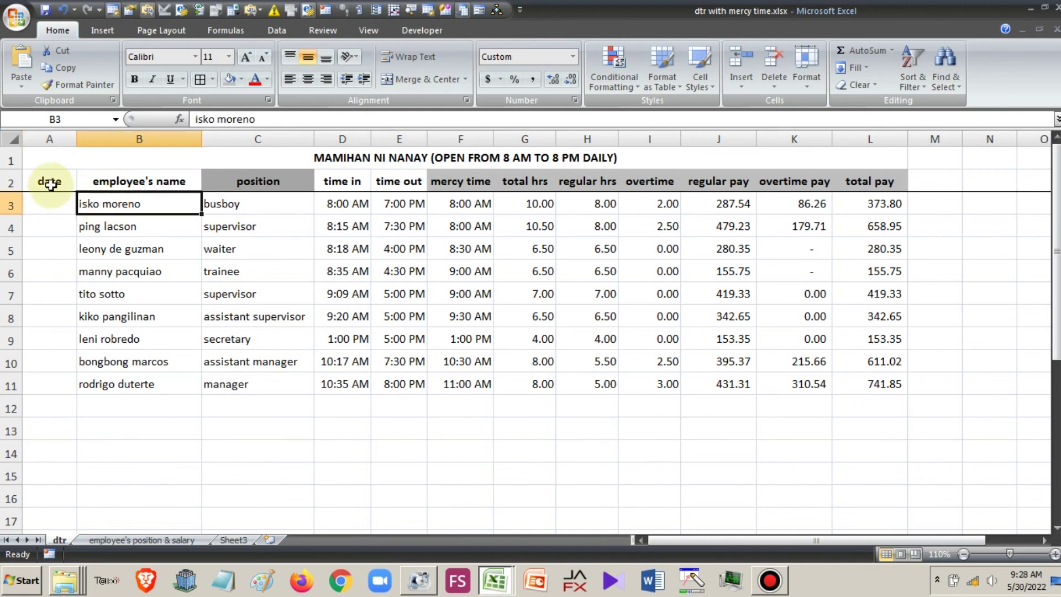
Read the daily rate formula in I13 and the working days note in I14 on the employee's position & salary sheet
left_click(137, 538)
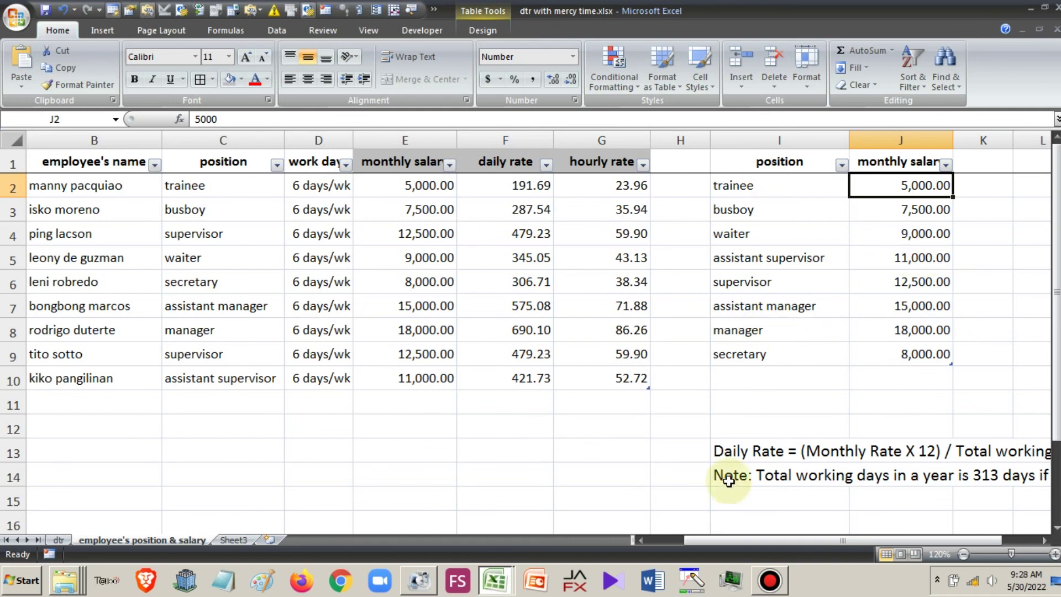
left_click(763, 452)
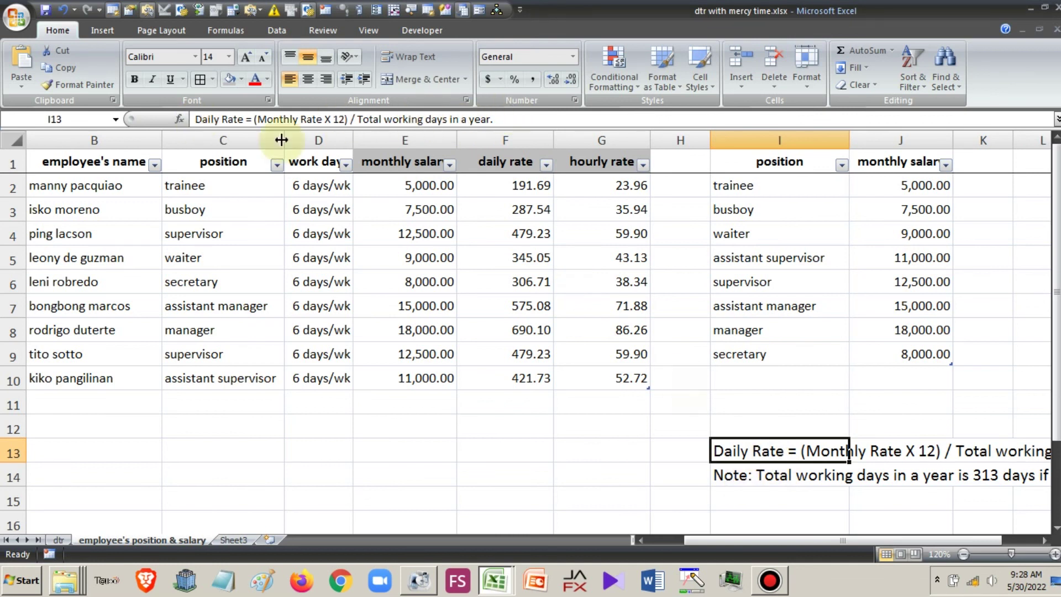
key("Down")
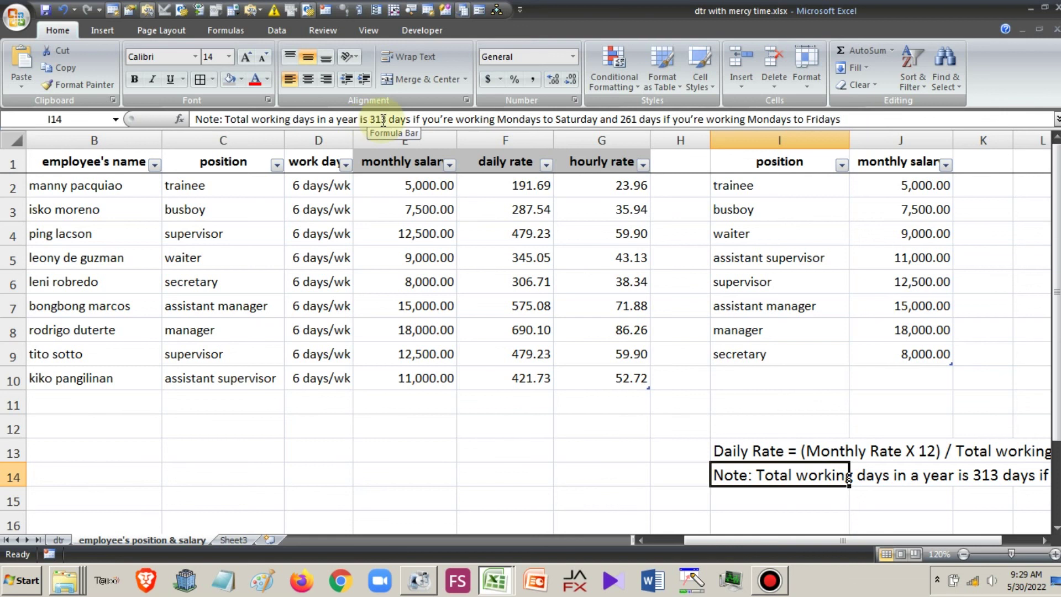
left_click_drag(371, 119, 389, 119)
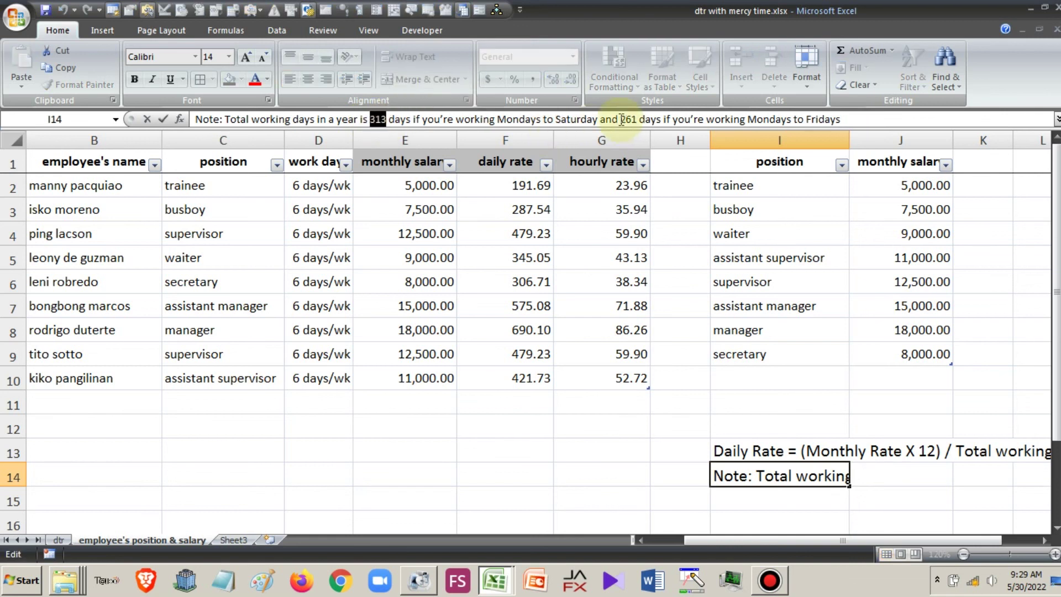
left_click_drag(620, 119, 632, 119)
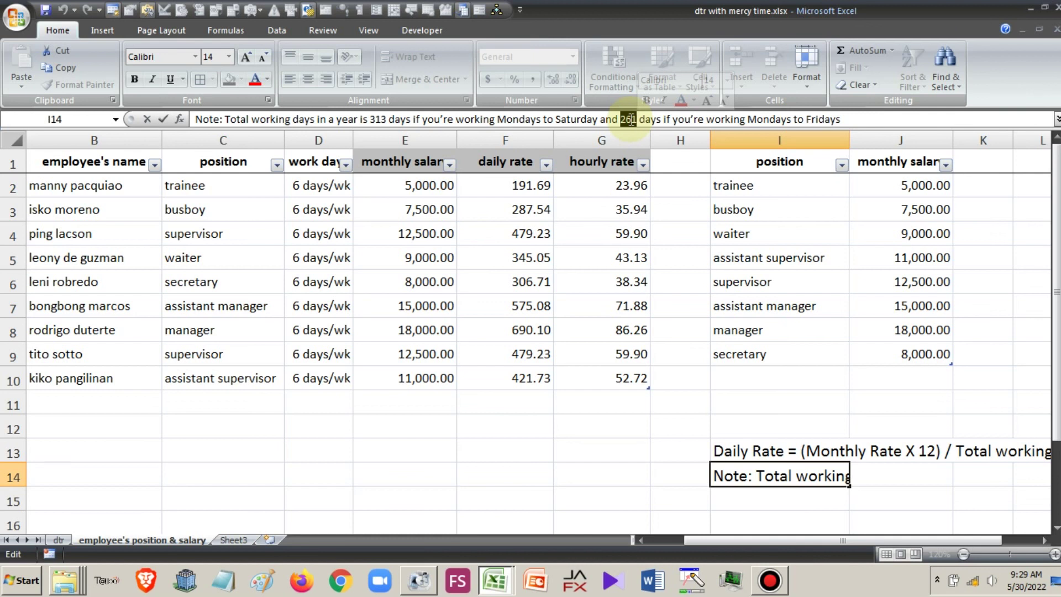
left_click(852, 120)
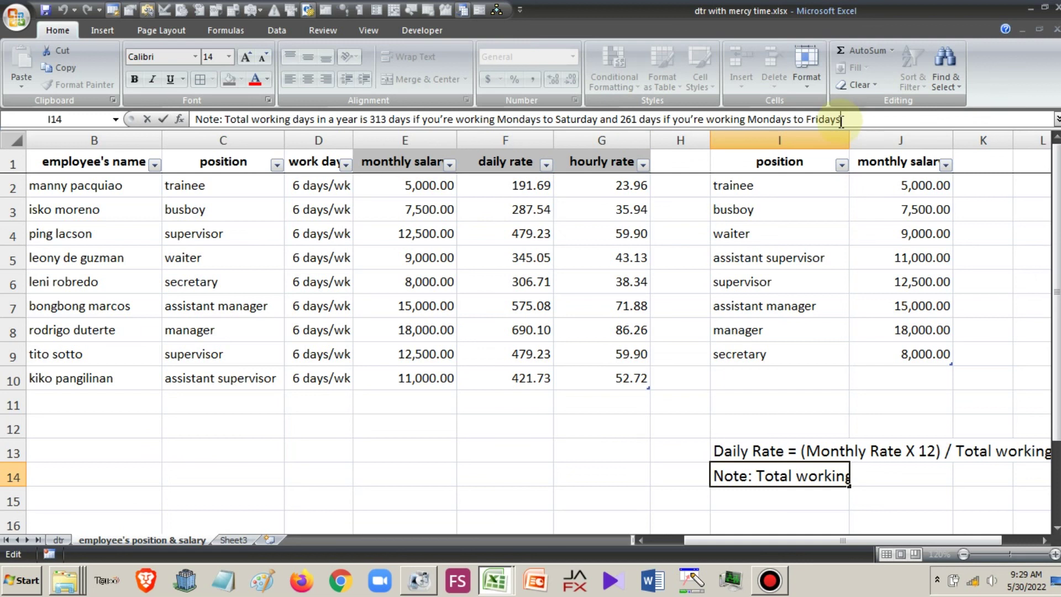
left_click(792, 120)
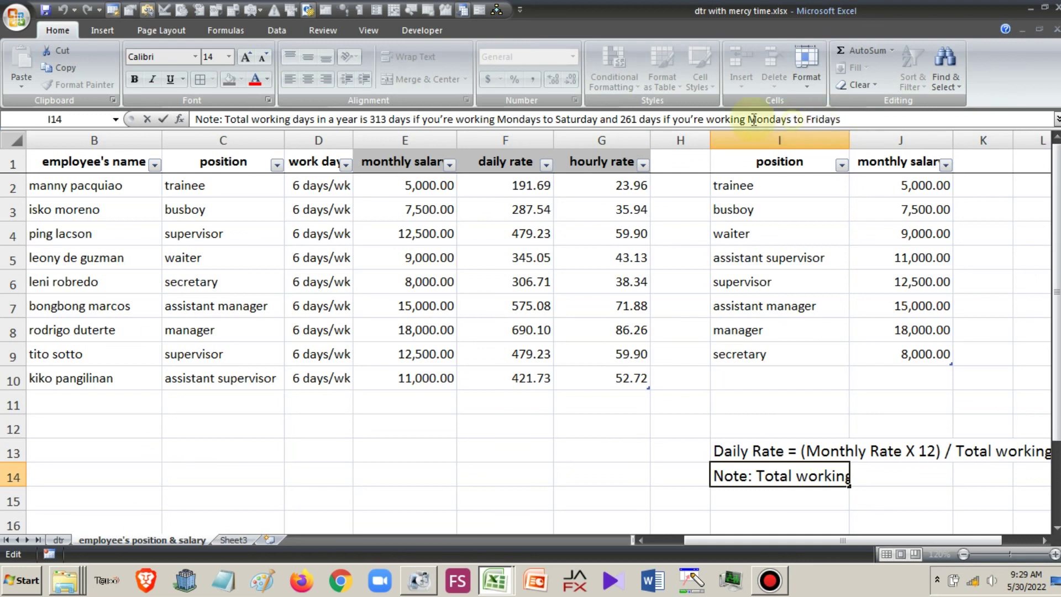
left_click(734, 453)
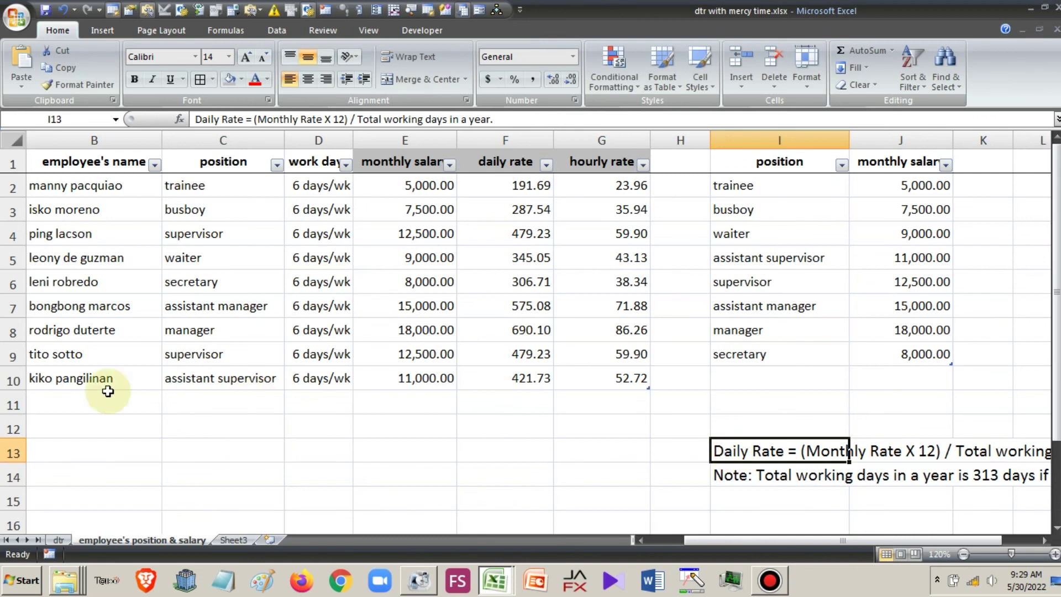
Examine the assistant supervisor's row 10 from position through monthly salary to the daily rate and hourly rate formulas
left_click(227, 382)
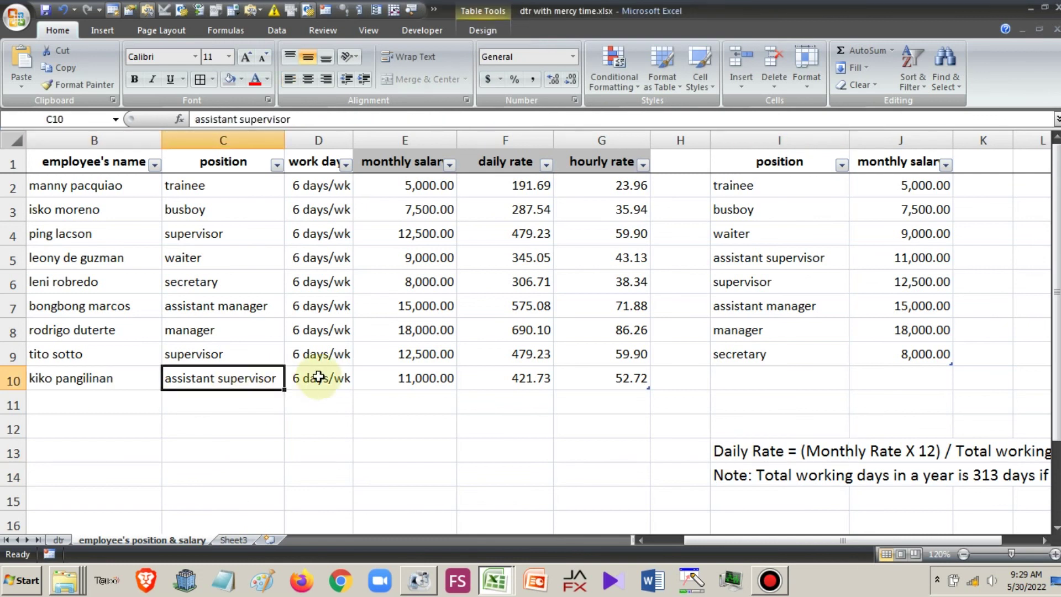
key("Right")
key("Right")
key("Right")
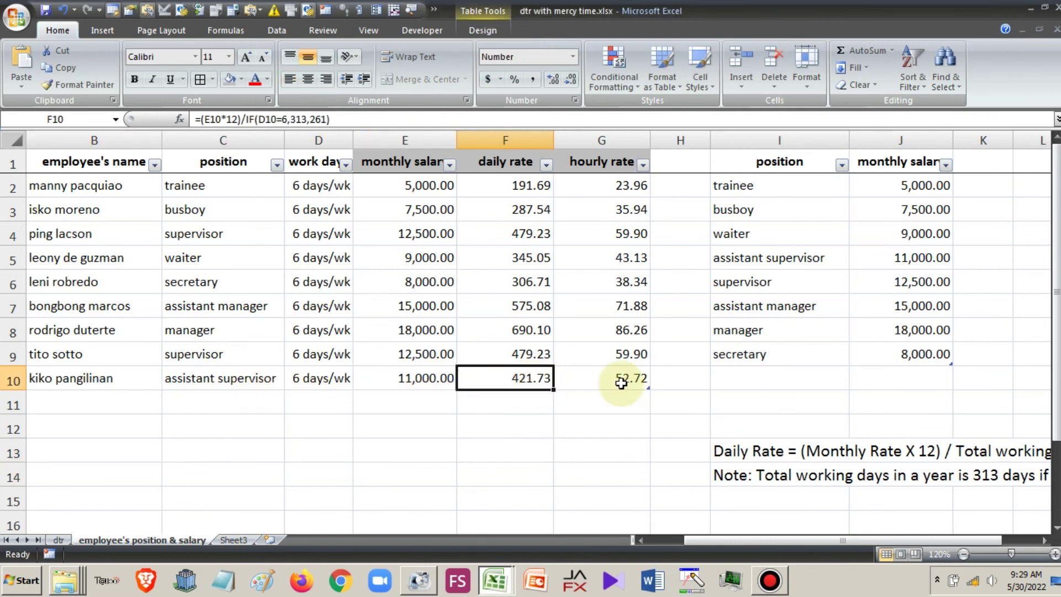
key("Right")
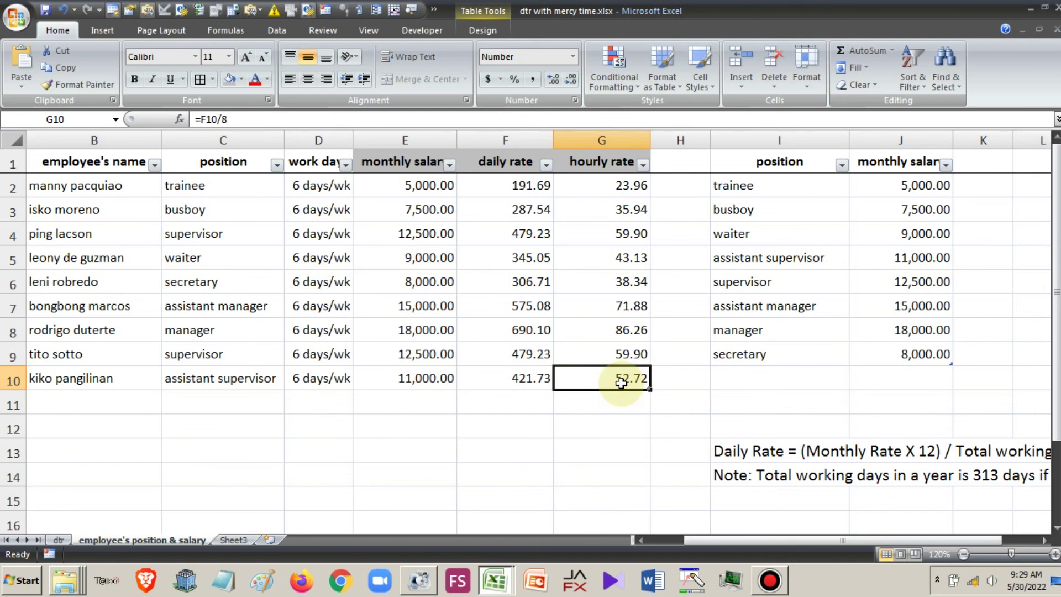
Return to the dtr sheet and examine the position lookup formulas in C11 and C10 against the employee names beside them
left_click(62, 540)
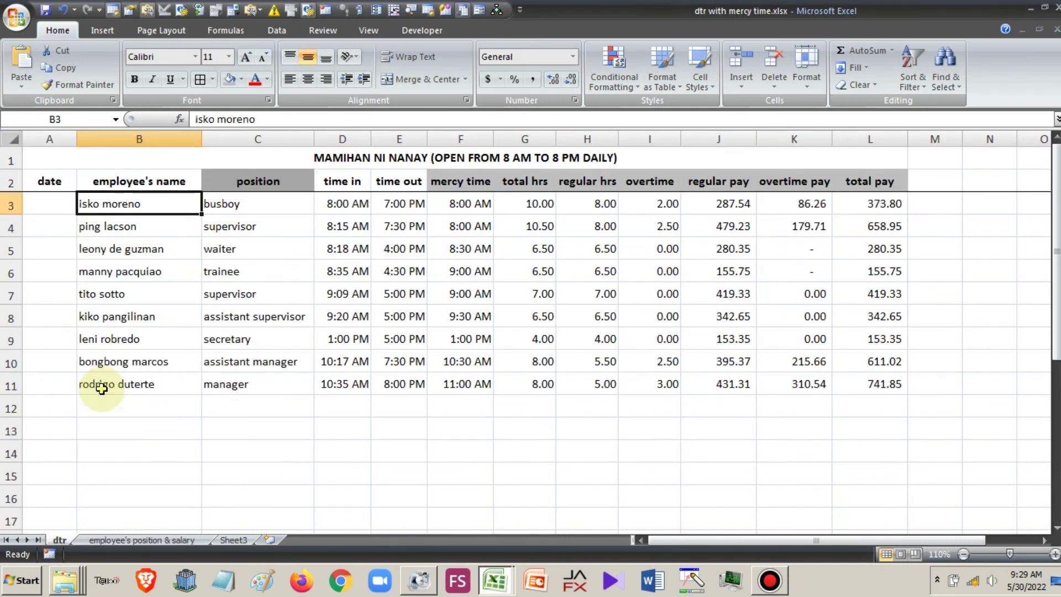
left_click(102, 389)
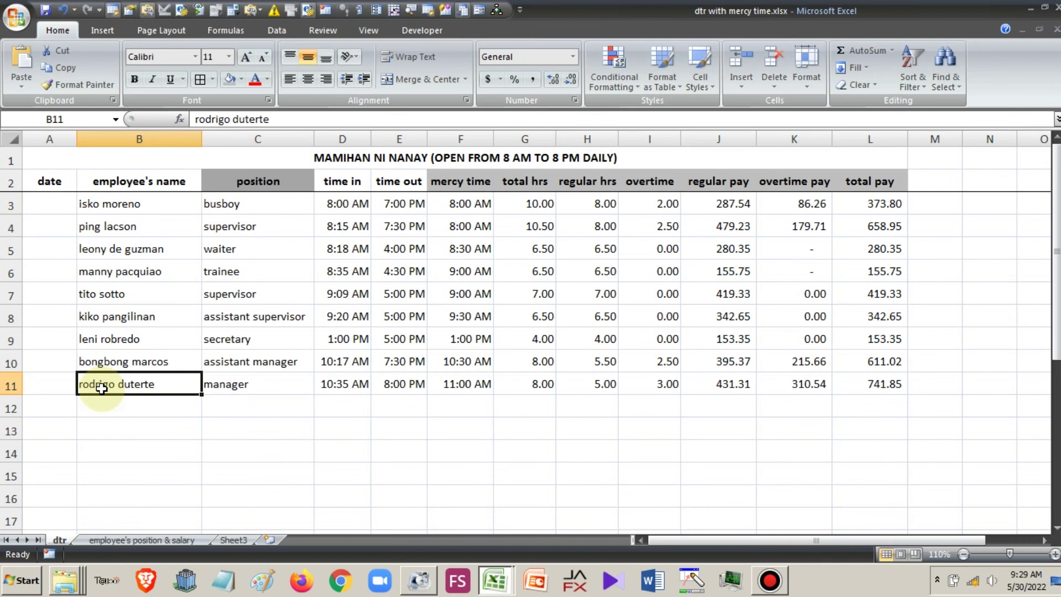
left_click(242, 385)
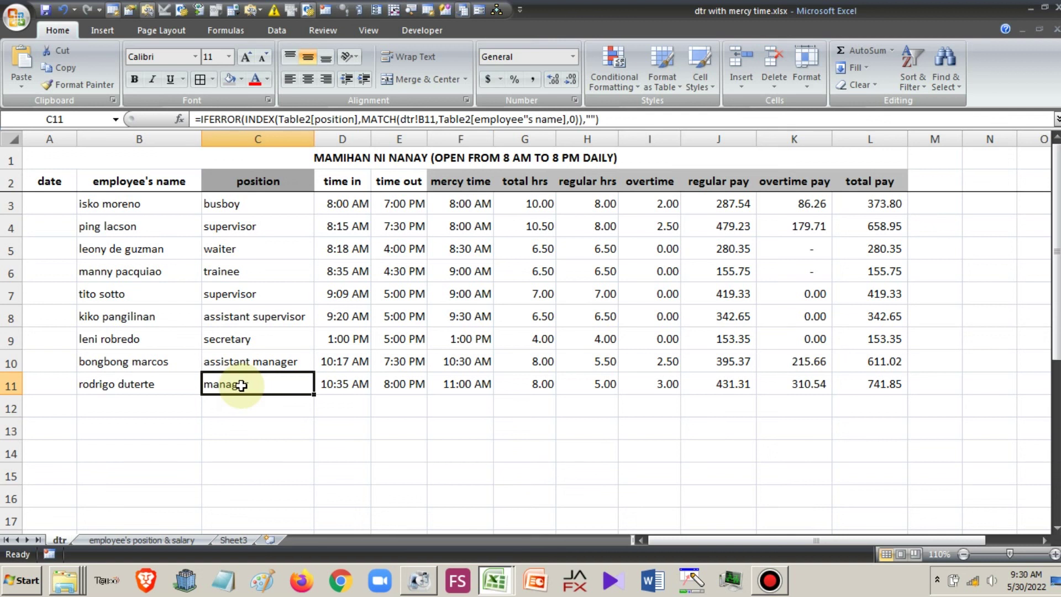
left_click(147, 386)
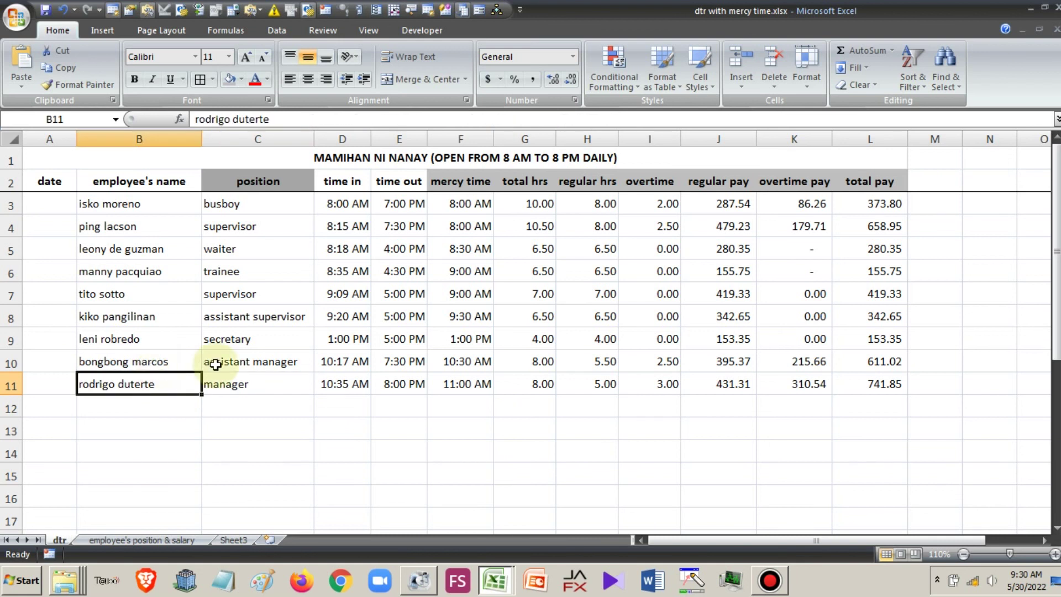
key("Up")
left_click(242, 362)
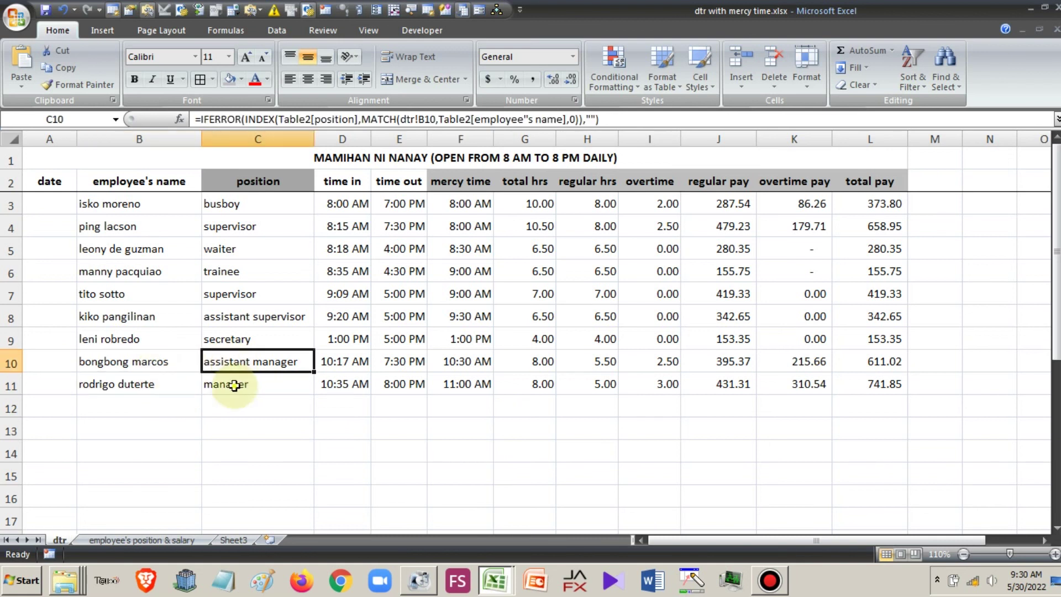
left_click(234, 386)
left_click(162, 384)
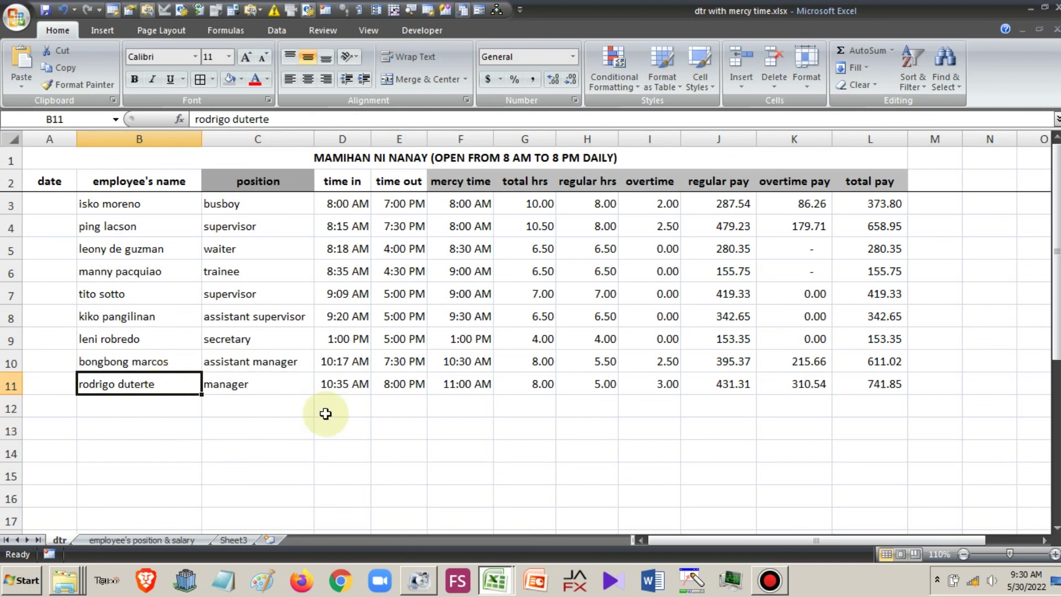
mouse_move(787, 573)
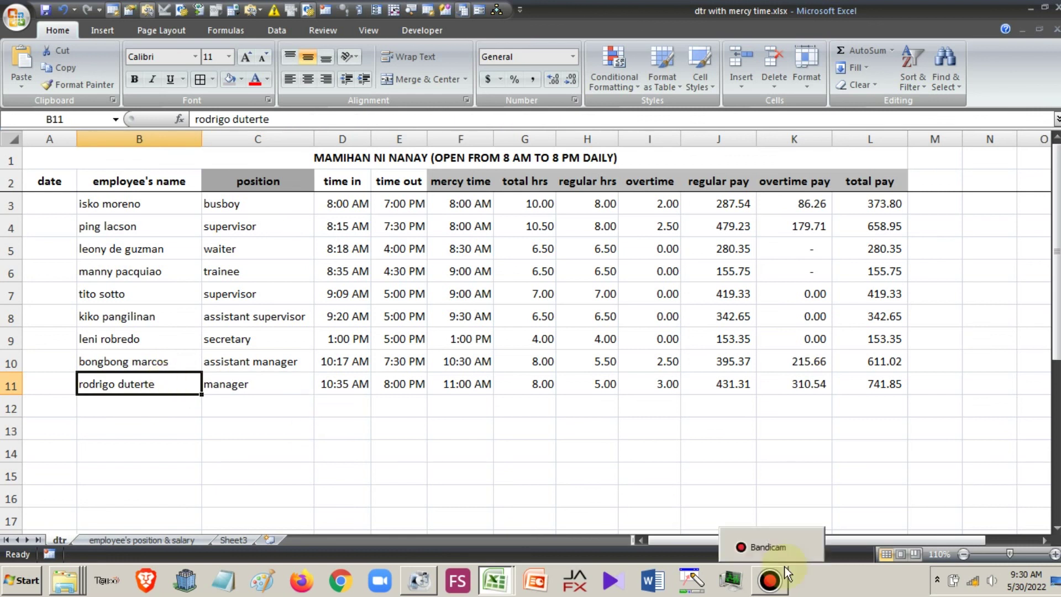